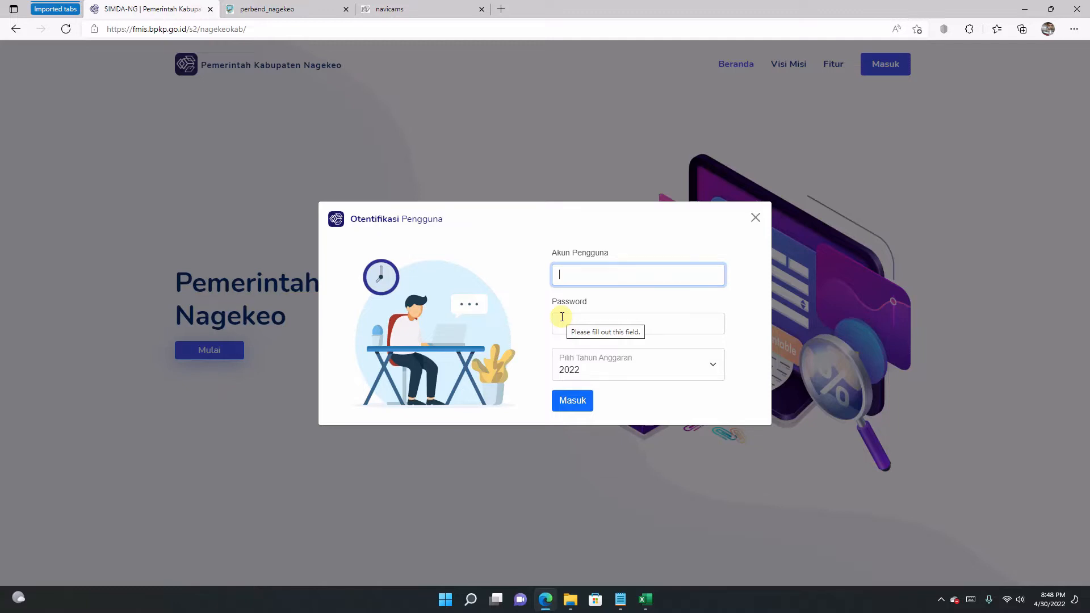
Step: Sign in to SIMDA-NG with the account username and password for budget year 2022
{"action": "type", "text": "PA"}
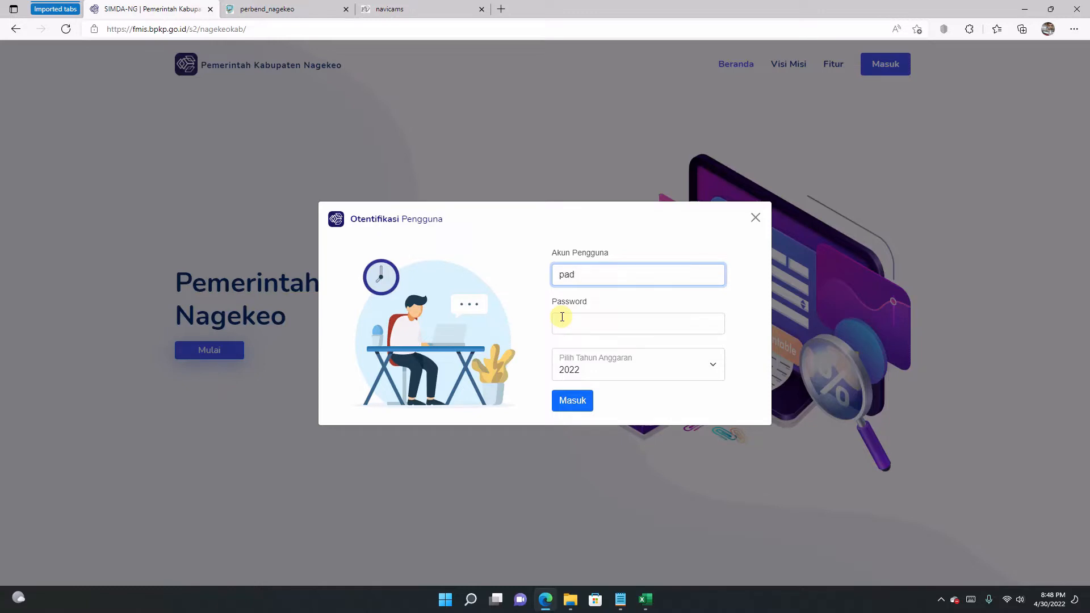
{"action": "left_click", "coordinate": [562, 316]}
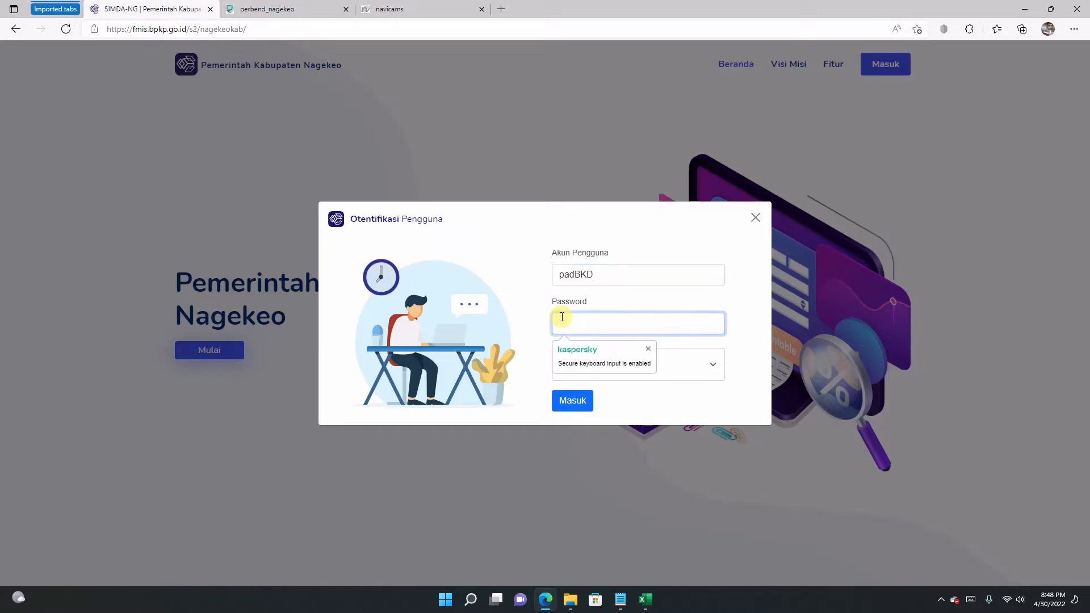
{"action": "key", "text": "ctrl+v"}
{"action": "key", "text": "Return"}
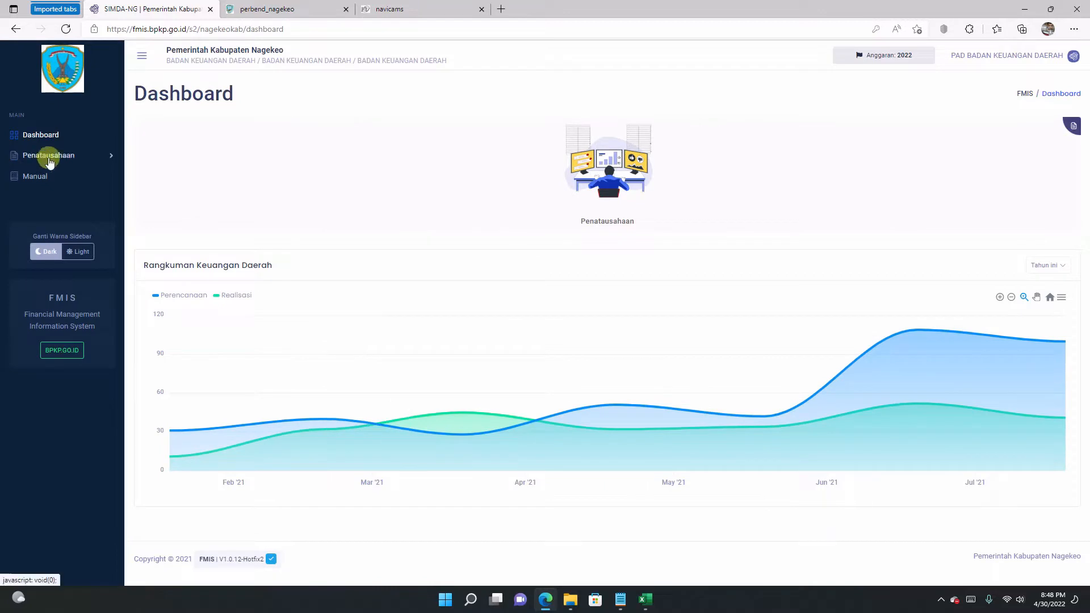
Step: Navigate Penatausahaan > SKPD > Bendahara Penerimaan to the empty Bukti Penerimaan list
{"action": "left_click", "coordinate": [88, 156]}
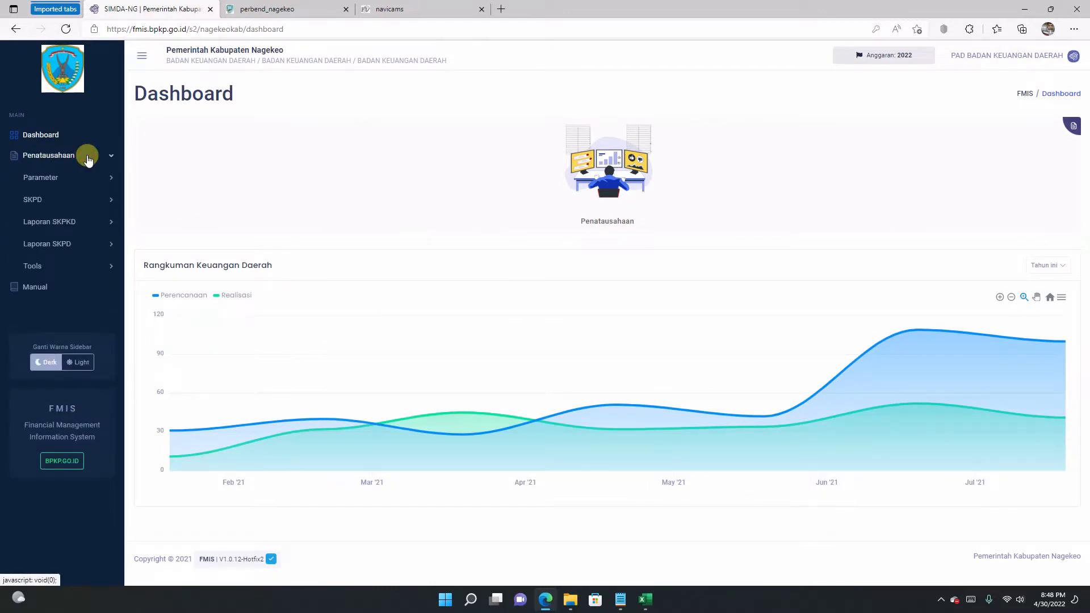
{"action": "left_click", "coordinate": [96, 200]}
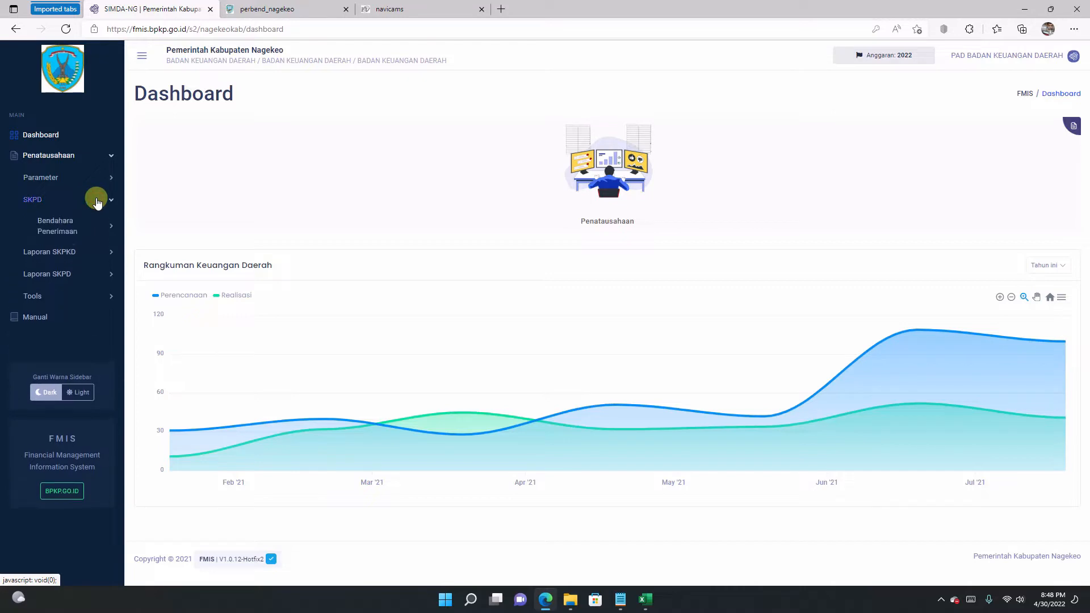
{"action": "left_click", "coordinate": [71, 232]}
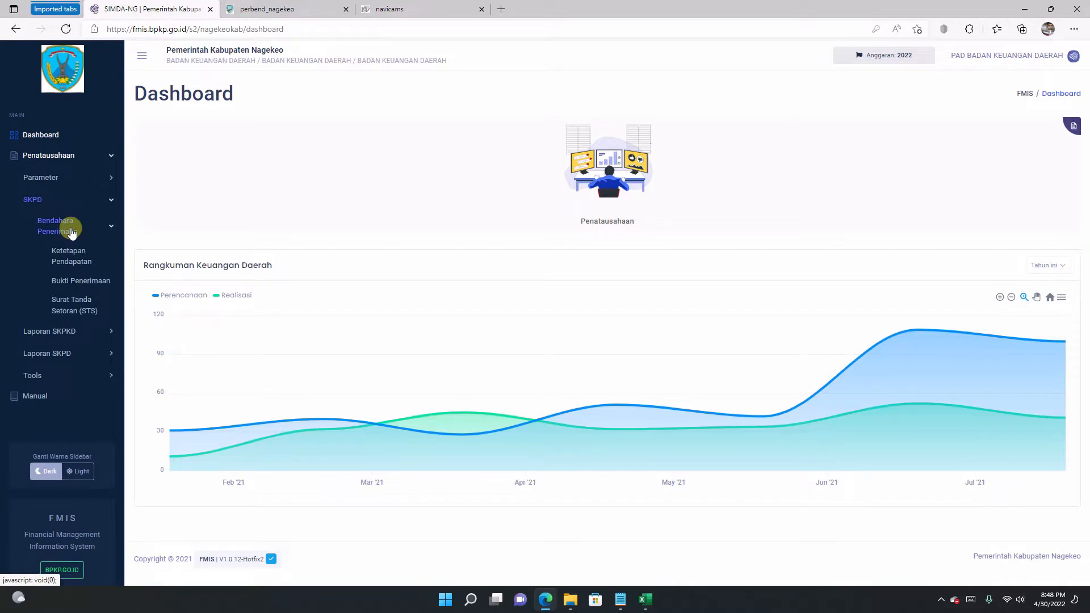
{"action": "left_click", "coordinate": [81, 282]}
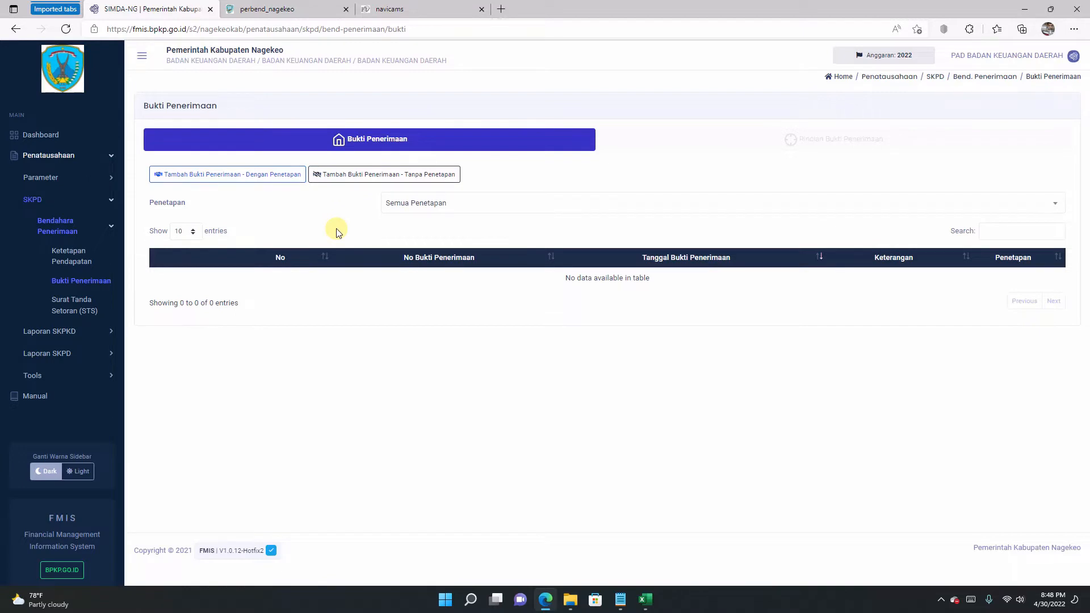
Step: Start a blank receipt without penetapan, then switch to the navicams site
{"action": "left_click", "coordinate": [380, 174]}
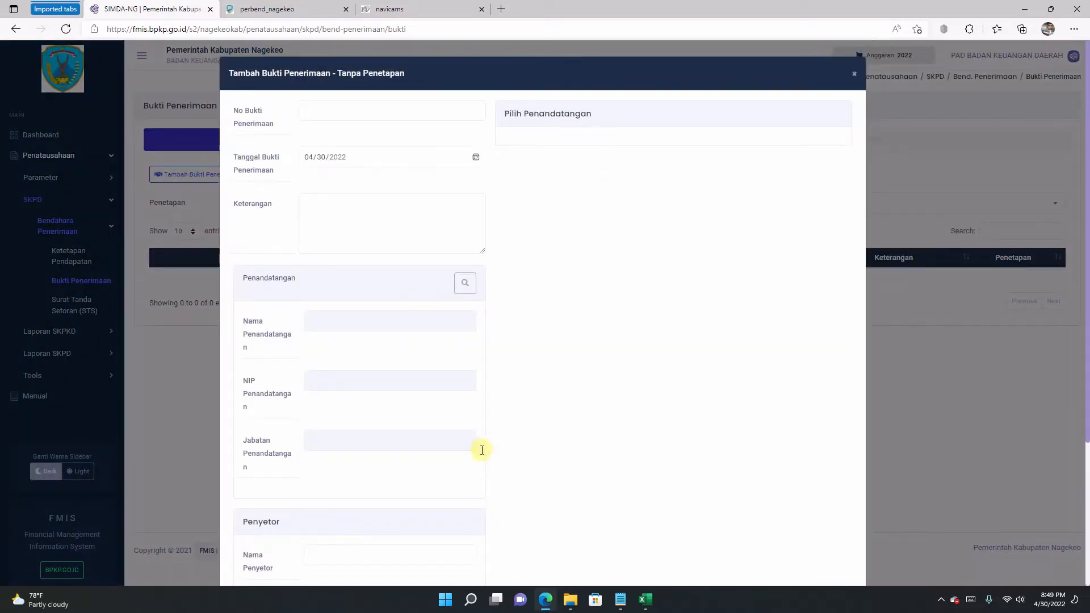
{"action": "mouse_move", "coordinate": [551, 600]}
{"action": "mouse_move", "coordinate": [644, 600]}
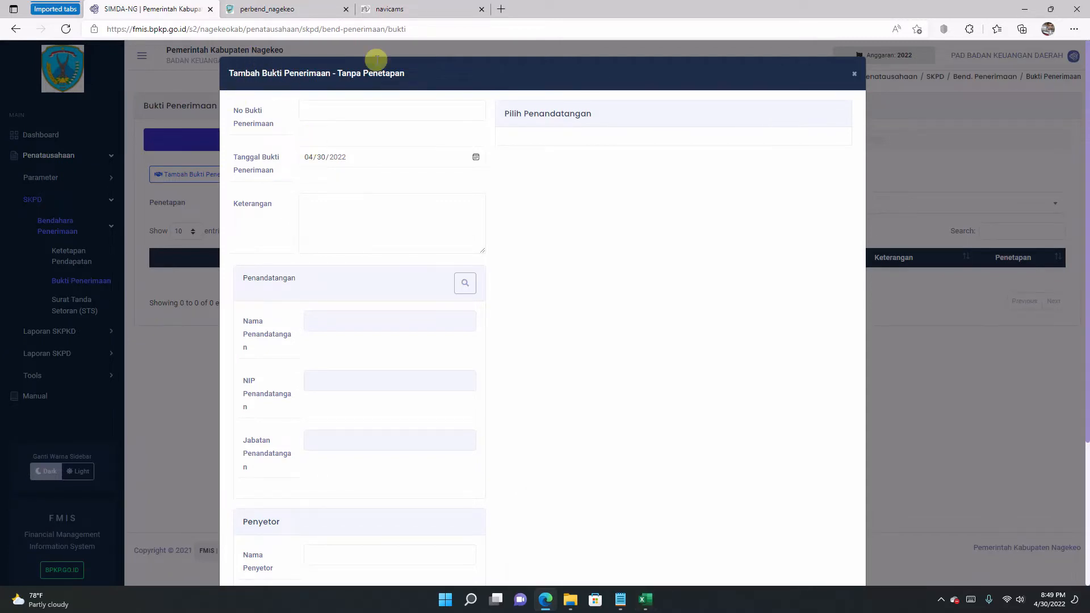
{"action": "left_click", "coordinate": [385, 10]}
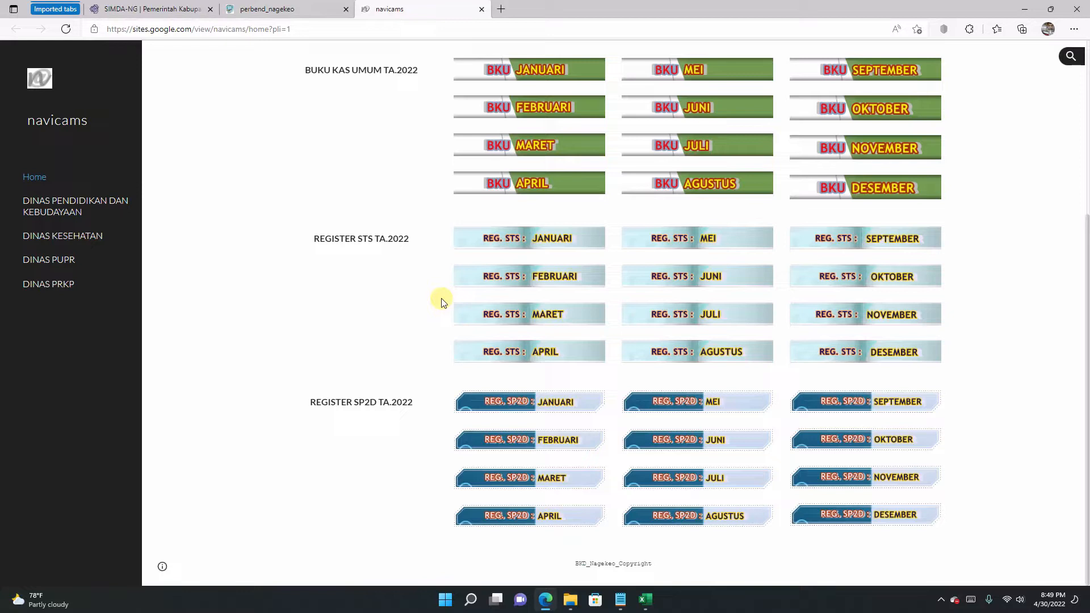
Step: Open the 'REG. STS : JANUARI' register under REGISTER STS TA.2022
{"action": "left_click", "coordinate": [497, 241]}
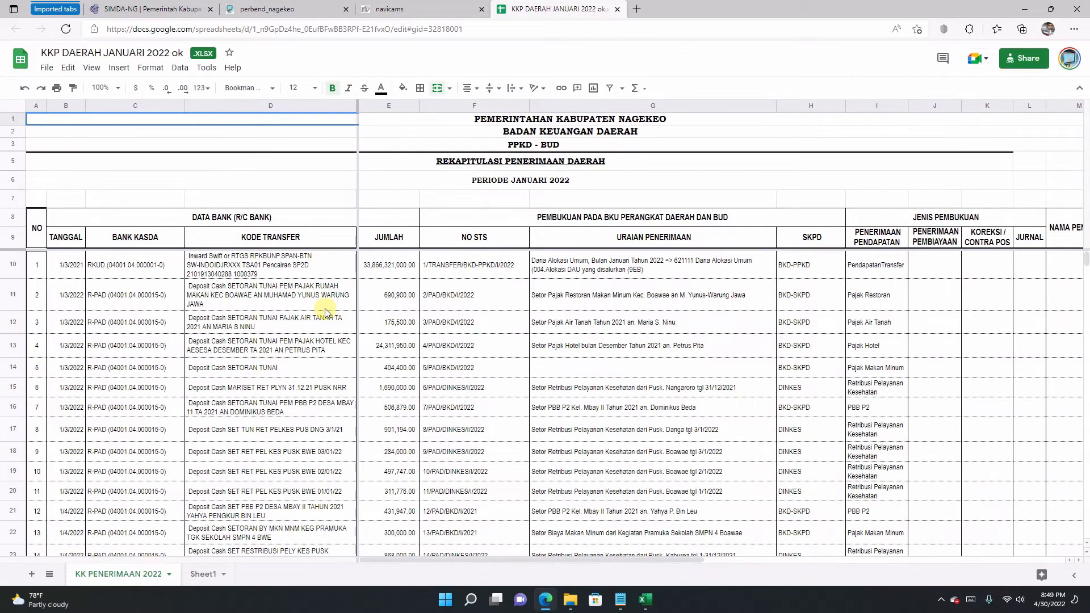
Step: Review row 11's second deposit: bank account, transfer description, 690,900.00 amount and STS number
{"action": "left_click", "coordinate": [307, 302]}
{"action": "left_click", "coordinate": [374, 302]}
{"action": "left_click", "coordinate": [144, 300]}
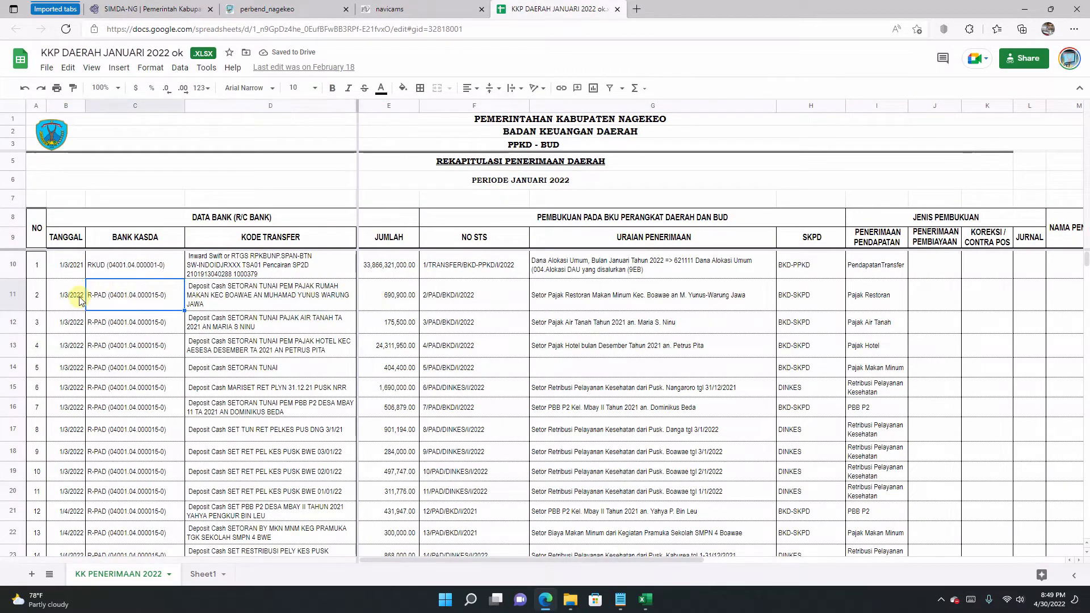
{"action": "left_click", "coordinate": [203, 295]}
{"action": "left_click", "coordinate": [393, 298]}
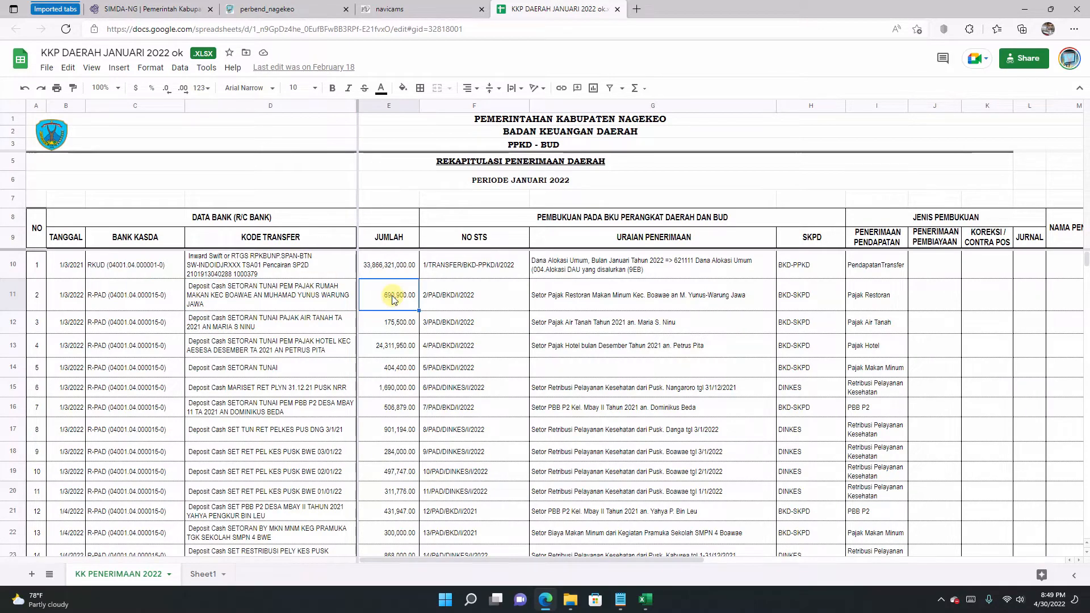
{"action": "left_click", "coordinate": [306, 295]}
{"action": "left_click", "coordinate": [374, 263]}
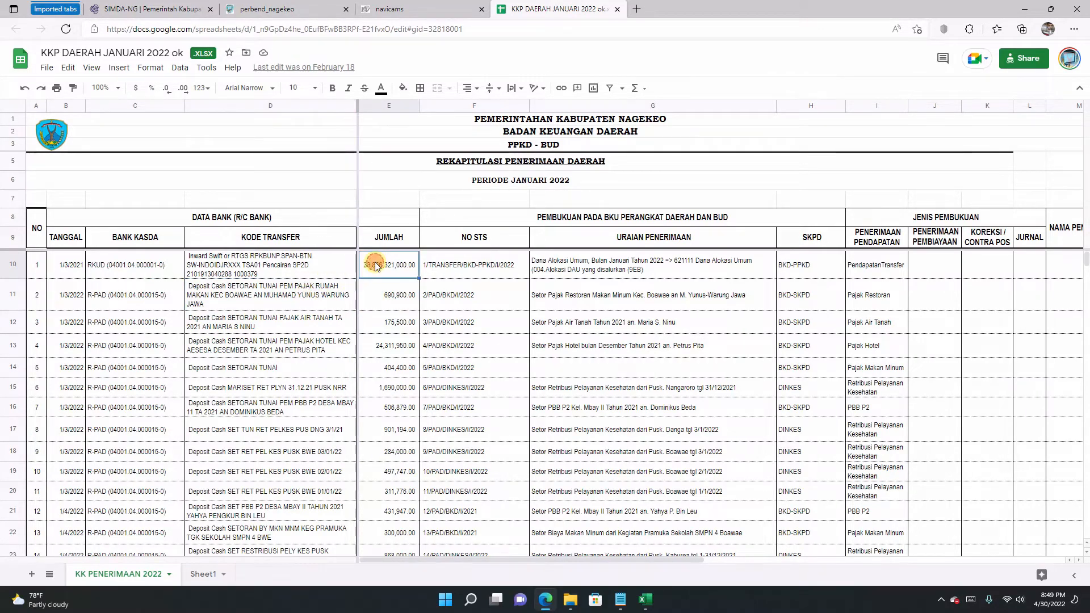
{"action": "left_click", "coordinate": [291, 301]}
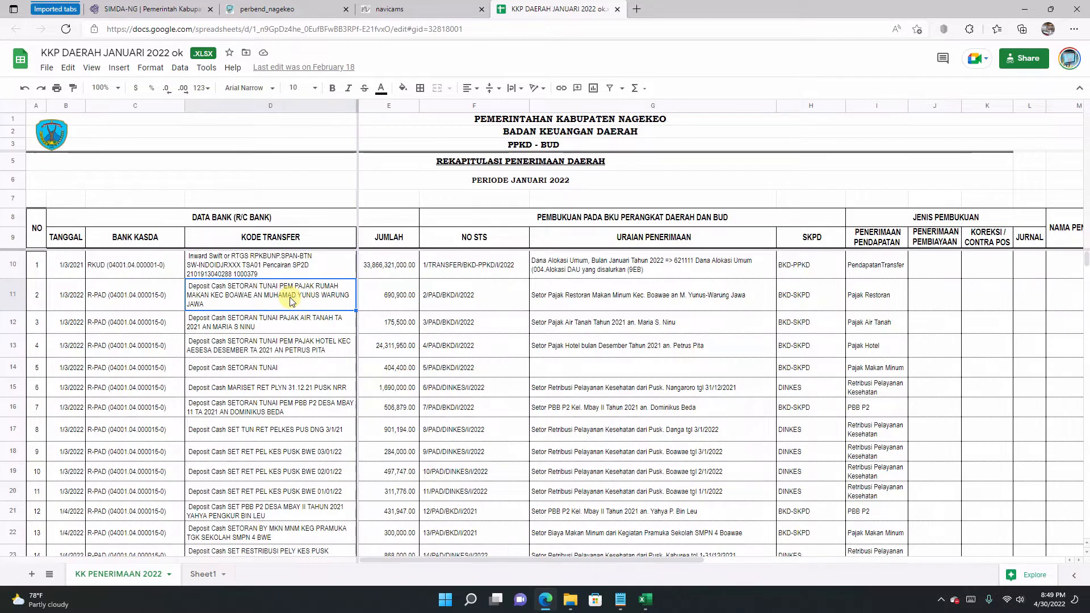
{"action": "left_click", "coordinate": [383, 274]}
{"action": "left_click", "coordinate": [380, 300]}
{"action": "left_click", "coordinate": [313, 296]}
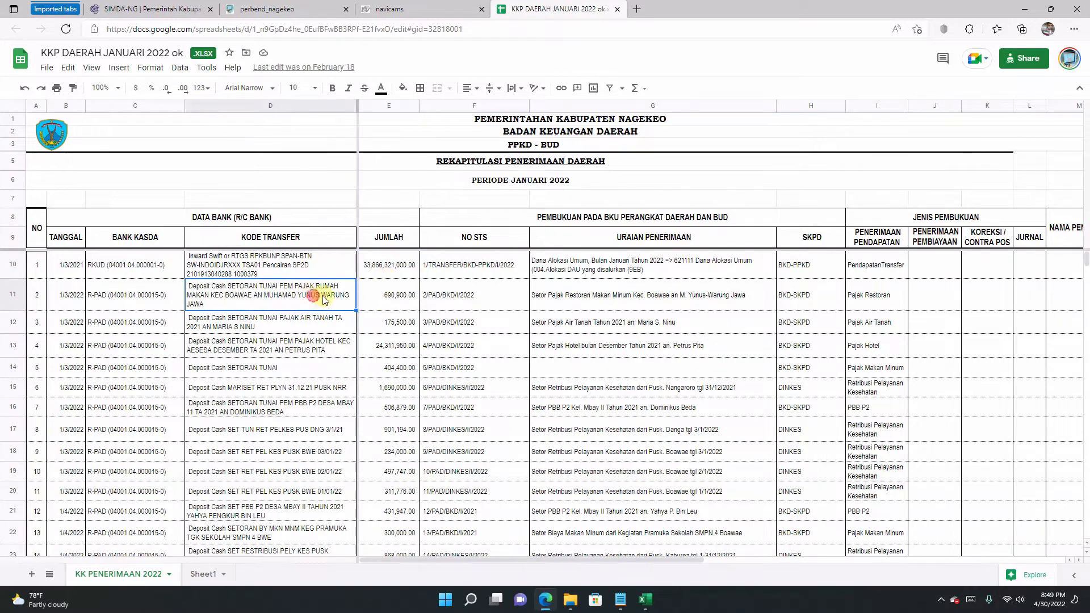
{"action": "left_click", "coordinate": [434, 293]}
{"action": "left_click", "coordinate": [565, 295]}
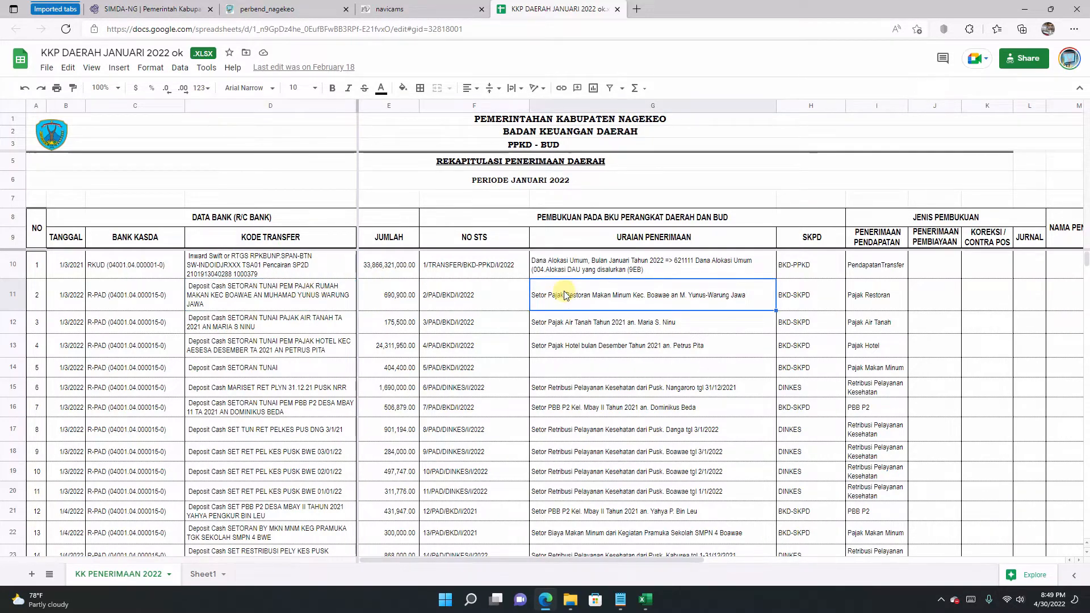
Step: Copy STS number 2/PAD/BKD/I/2022 from cell F11 and return to SIMDA-NG
{"action": "left_click", "coordinate": [462, 300]}
{"action": "double_click", "coordinate": [482, 291]}
{"action": "left_click_drag", "start_coordinate": [485, 287], "coordinate": [410, 289]}
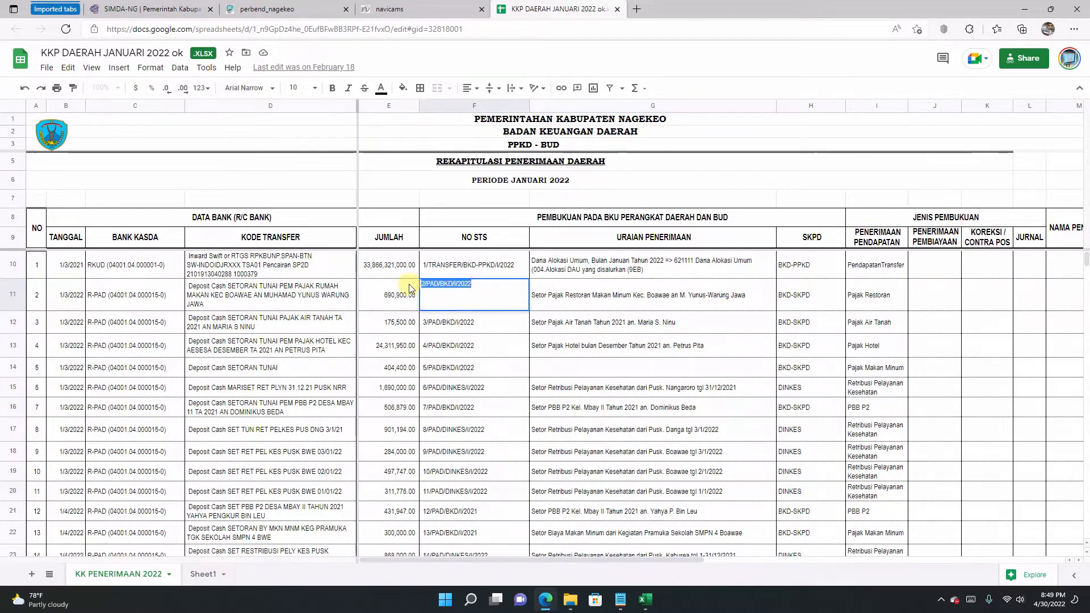
{"action": "right_click", "coordinate": [429, 285]}
{"action": "left_click", "coordinate": [461, 270]}
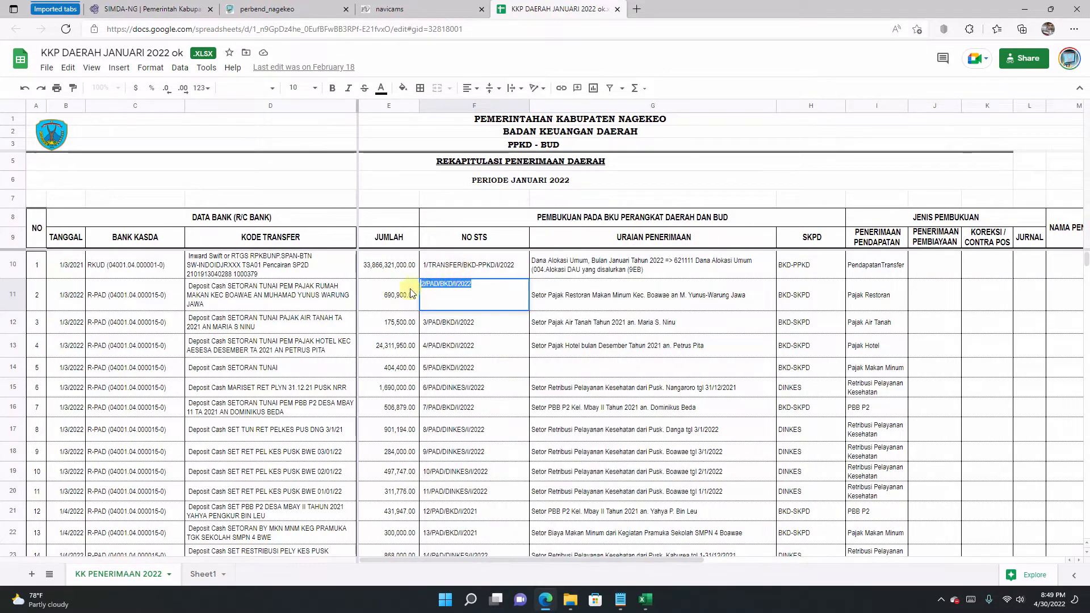
{"action": "left_click", "coordinate": [146, 10]}
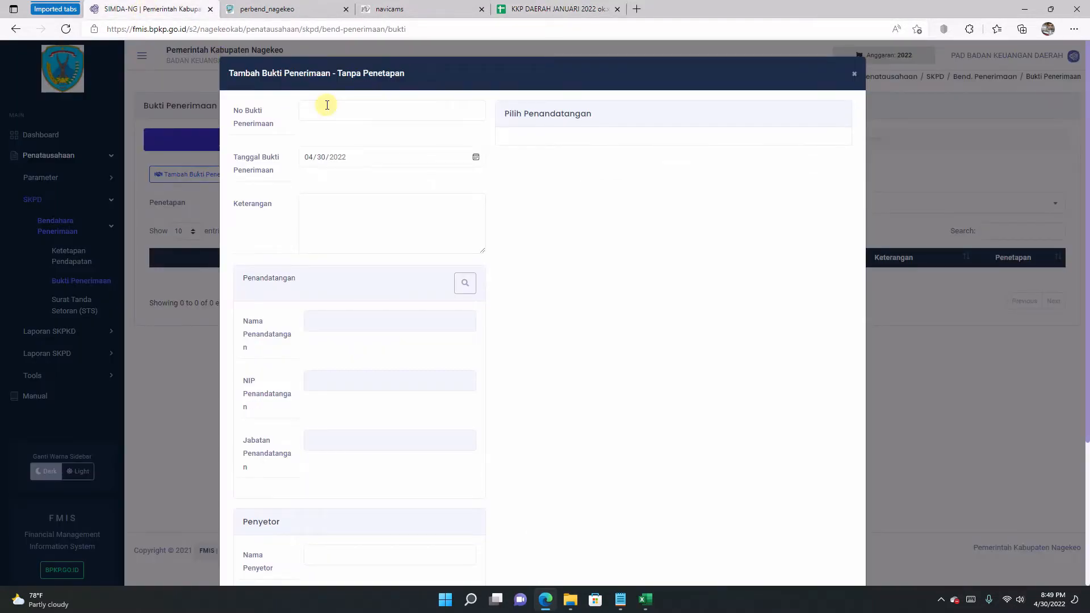
Step: Paste 2/PAD/BKD/I/2022 as the receipt number and check the deposit date 1/3/2022 in the register
{"action": "left_click", "coordinate": [327, 105]}
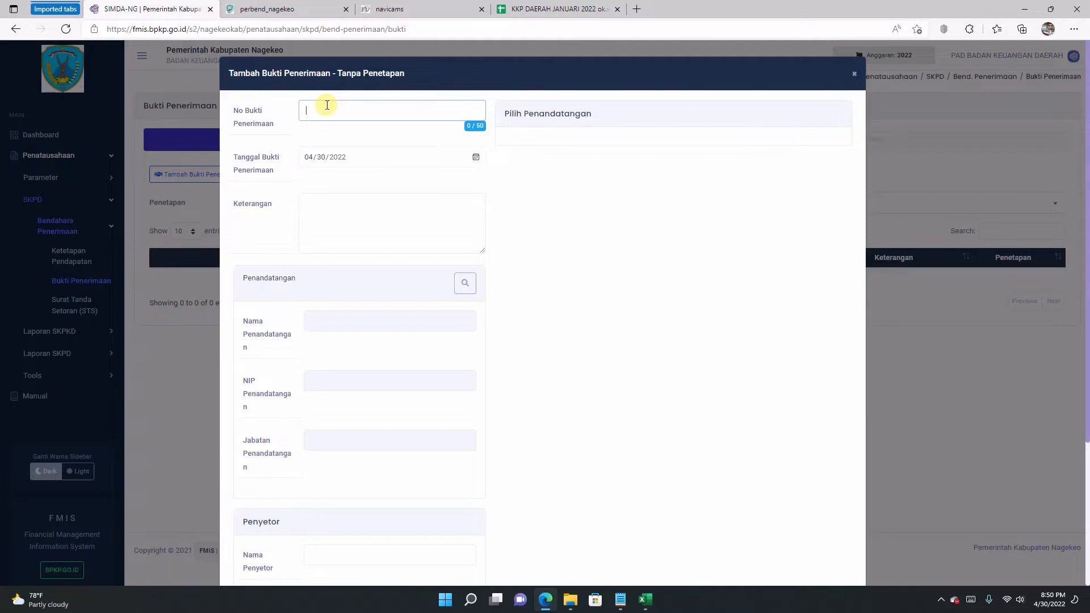
{"action": "key", "text": "ctrl+v"}
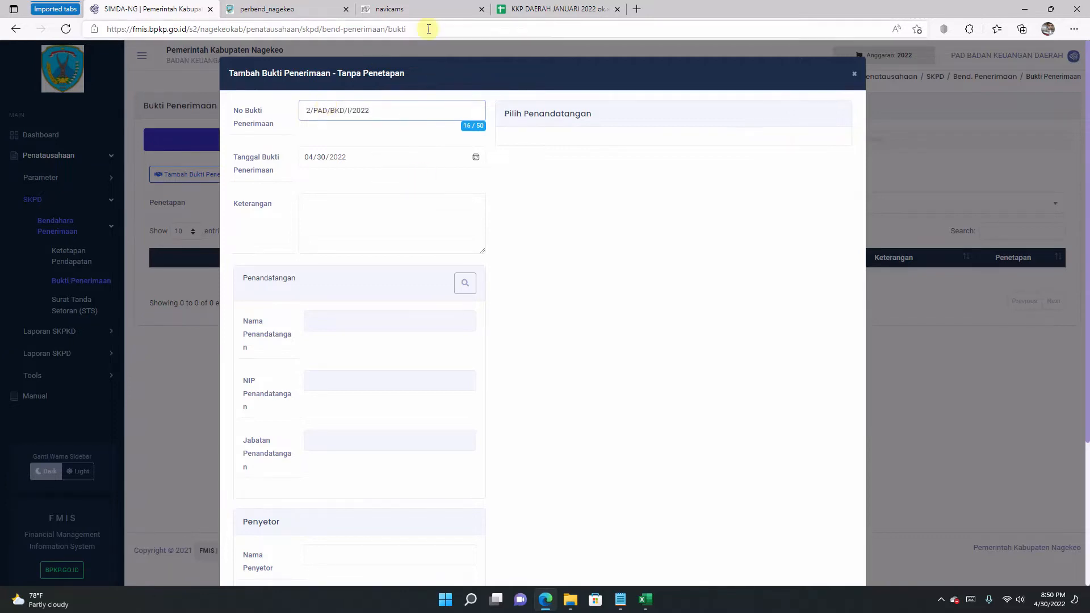
{"action": "left_click", "coordinate": [549, 9]}
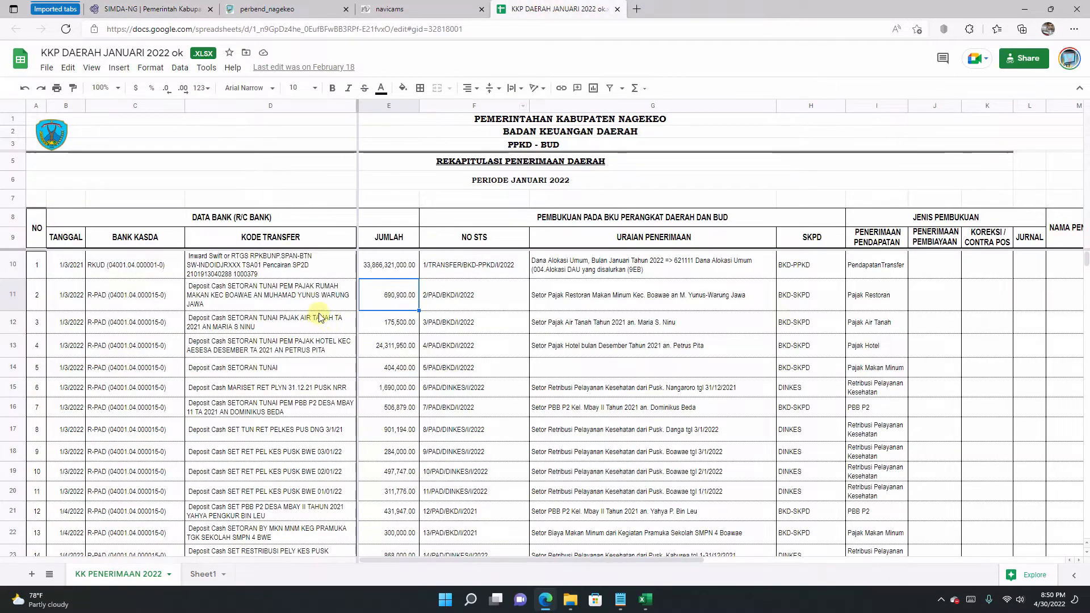
{"action": "left_click", "coordinate": [278, 303]}
{"action": "left_click", "coordinate": [145, 305]}
{"action": "left_click", "coordinate": [70, 304]}
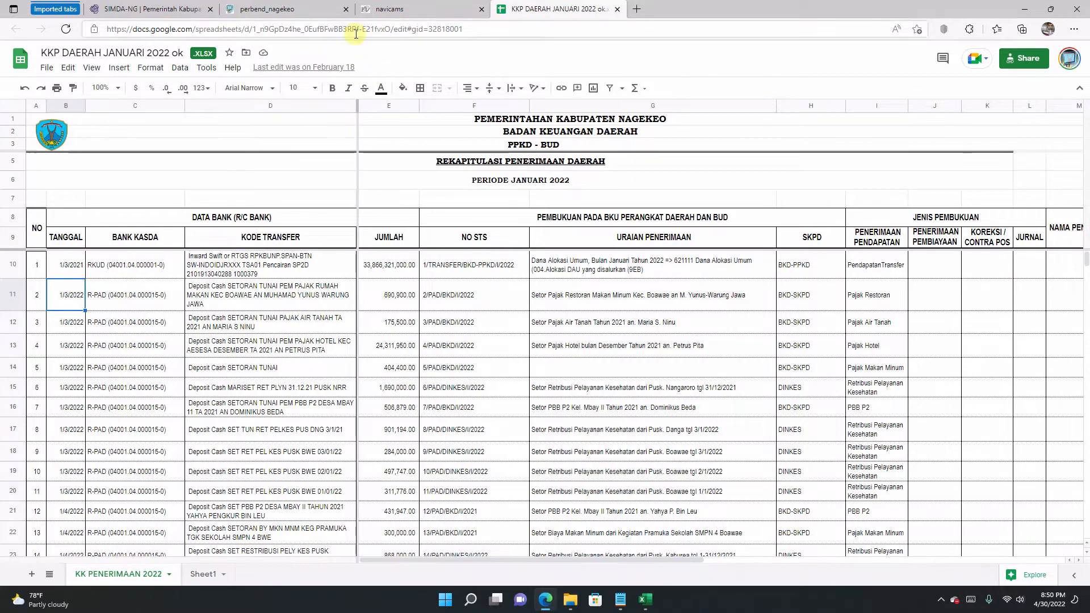
{"action": "left_click", "coordinate": [171, 9]}
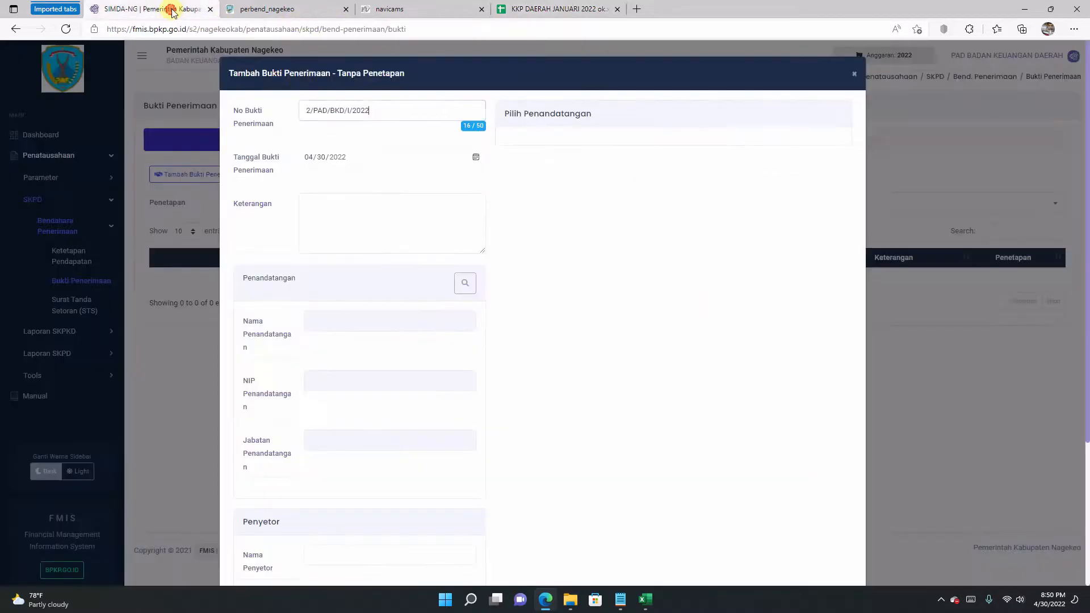
Step: Set the receipt date to 3 January 2022 in the calendar
{"action": "left_click", "coordinate": [476, 158]}
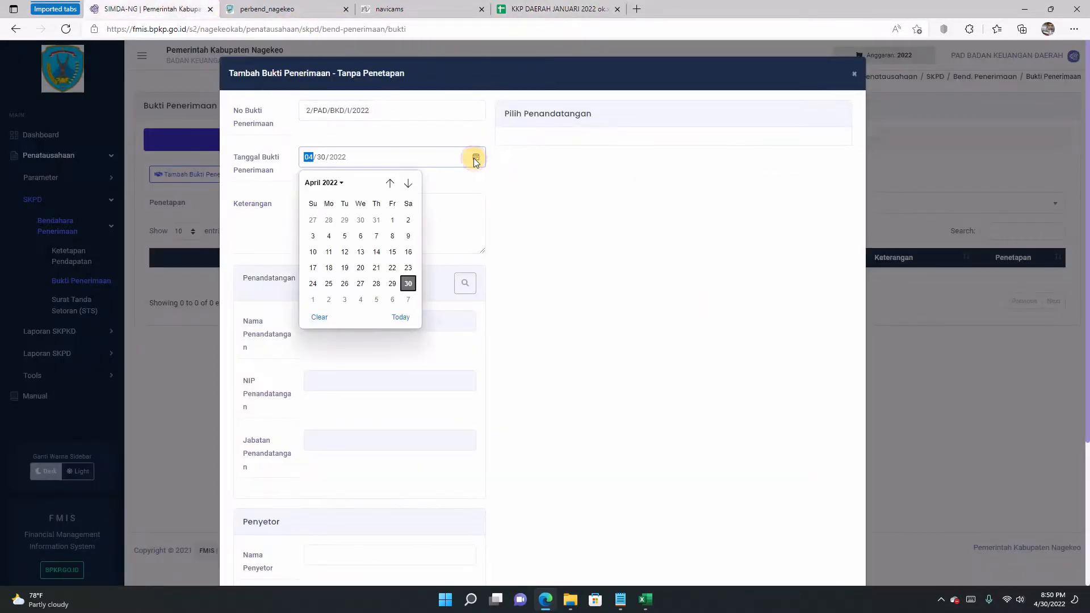
{"action": "left_click", "coordinate": [390, 184]}
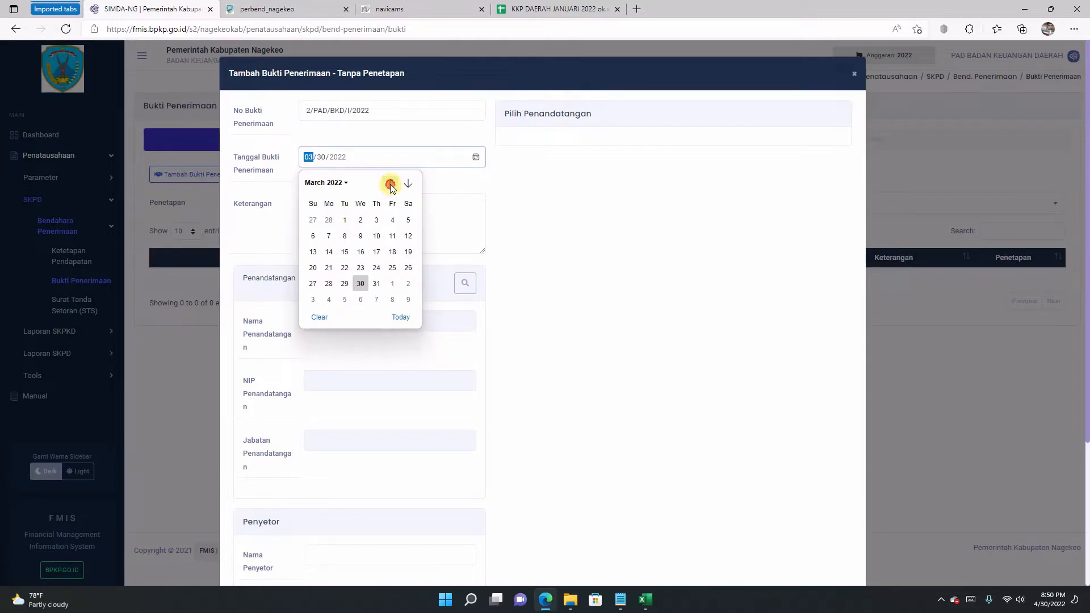
{"action": "left_click", "coordinate": [390, 184]}
{"action": "left_click", "coordinate": [390, 184]}
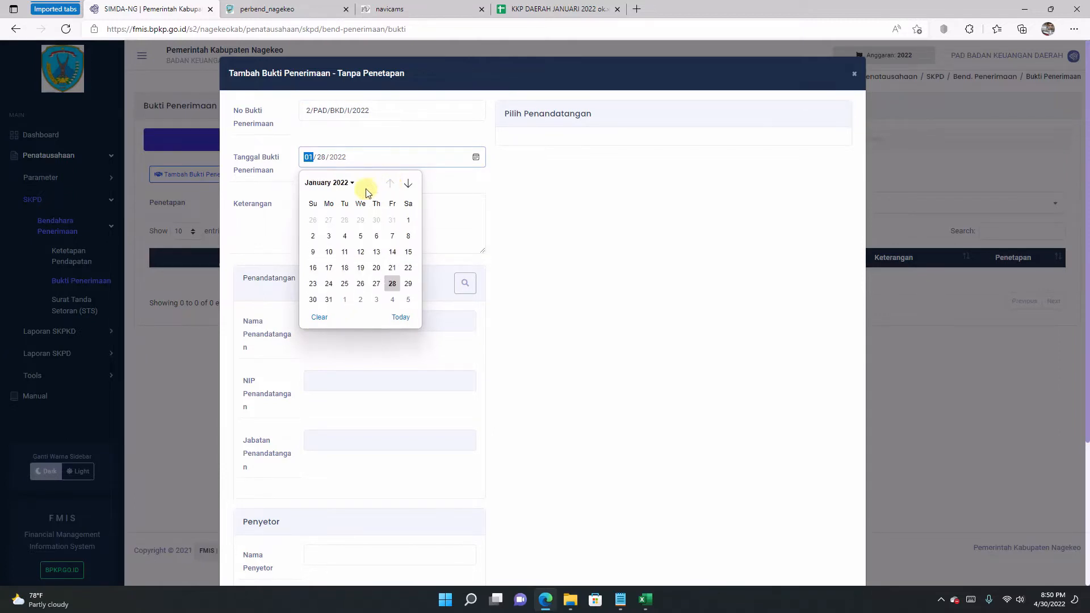
{"action": "left_click", "coordinate": [329, 236]}
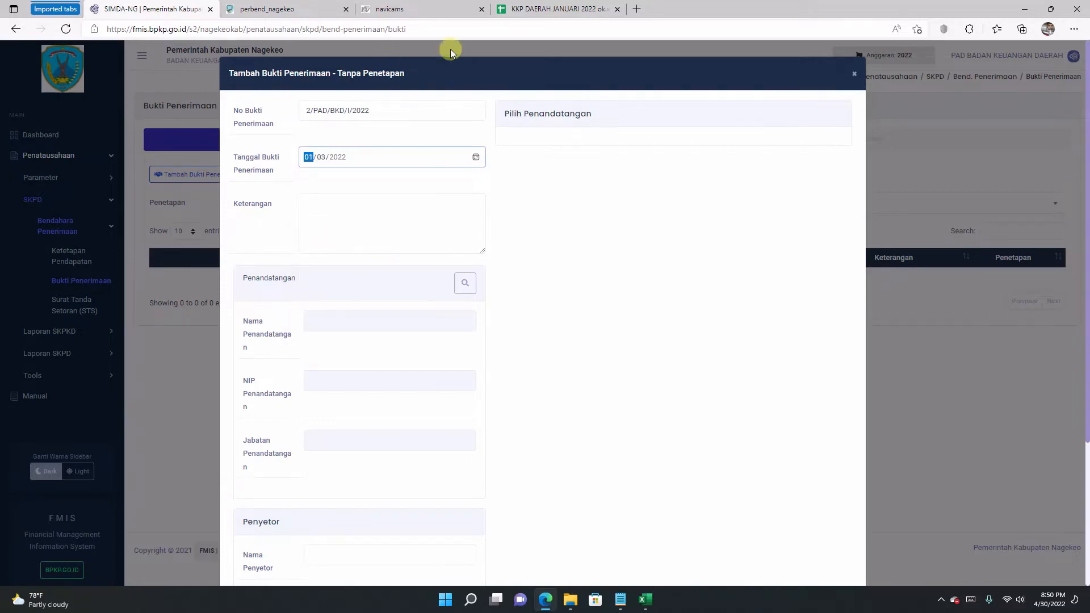
Step: Copy the Setor Pajak Restoran description from G11 into the Keterangan field
{"action": "left_click", "coordinate": [542, 9]}
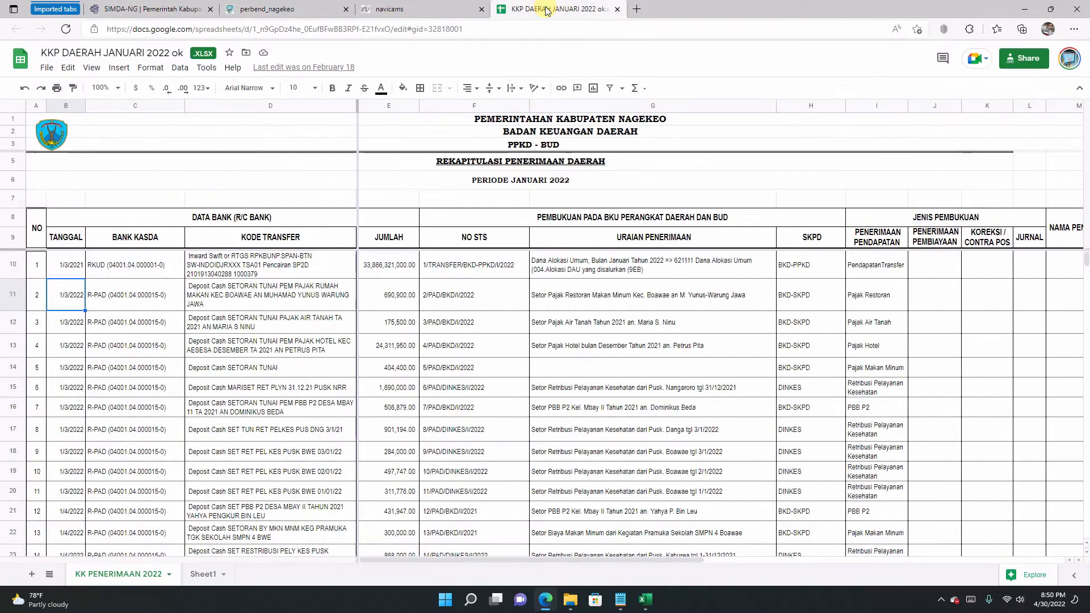
{"action": "left_click", "coordinate": [598, 295]}
{"action": "double_click", "coordinate": [755, 293]}
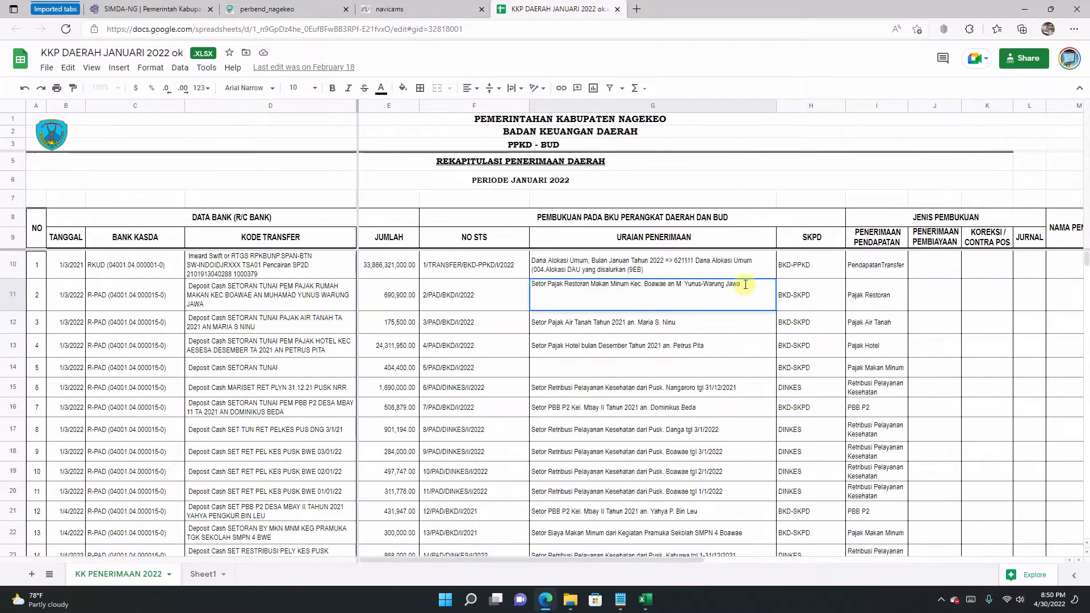
{"action": "left_click_drag", "start_coordinate": [745, 284], "coordinate": [460, 291]}
{"action": "key", "text": "ctrl+c"}
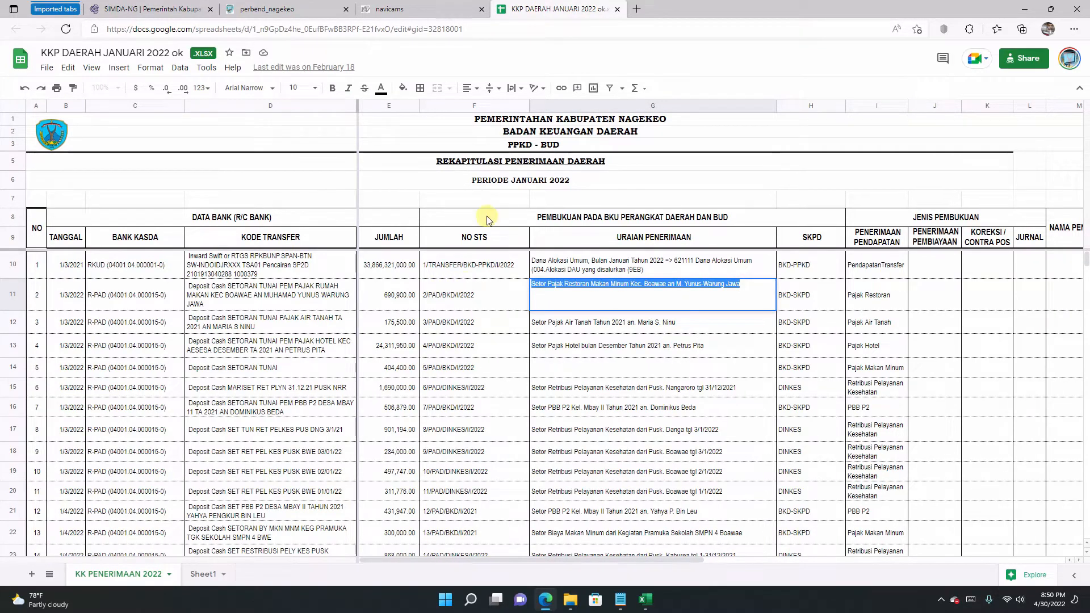
{"action": "left_click", "coordinate": [165, 10]}
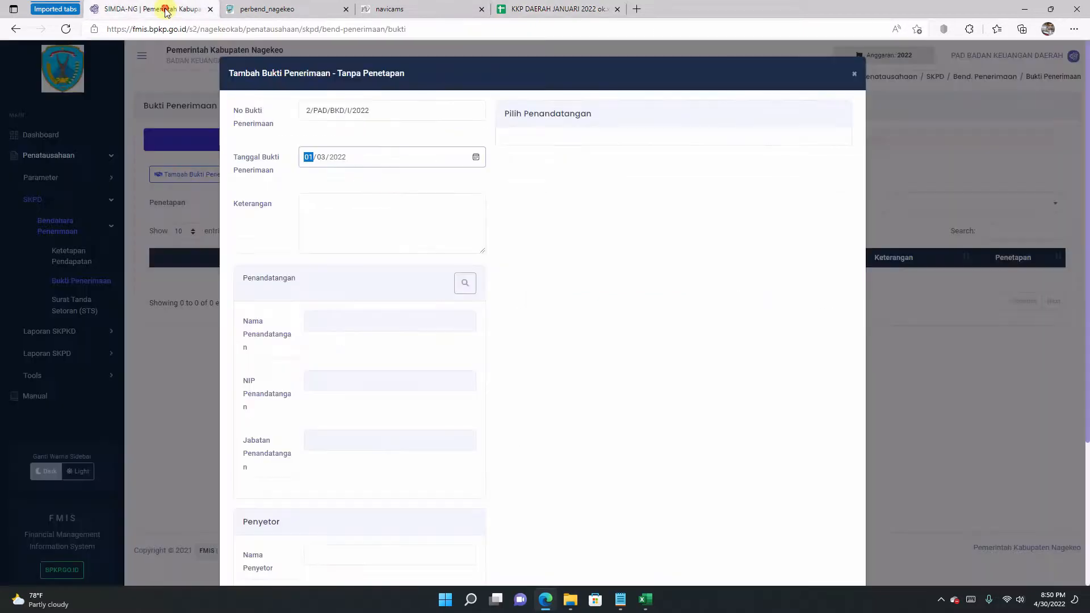
{"action": "left_click", "coordinate": [346, 234]}
{"action": "key", "text": "ctrl+v"}
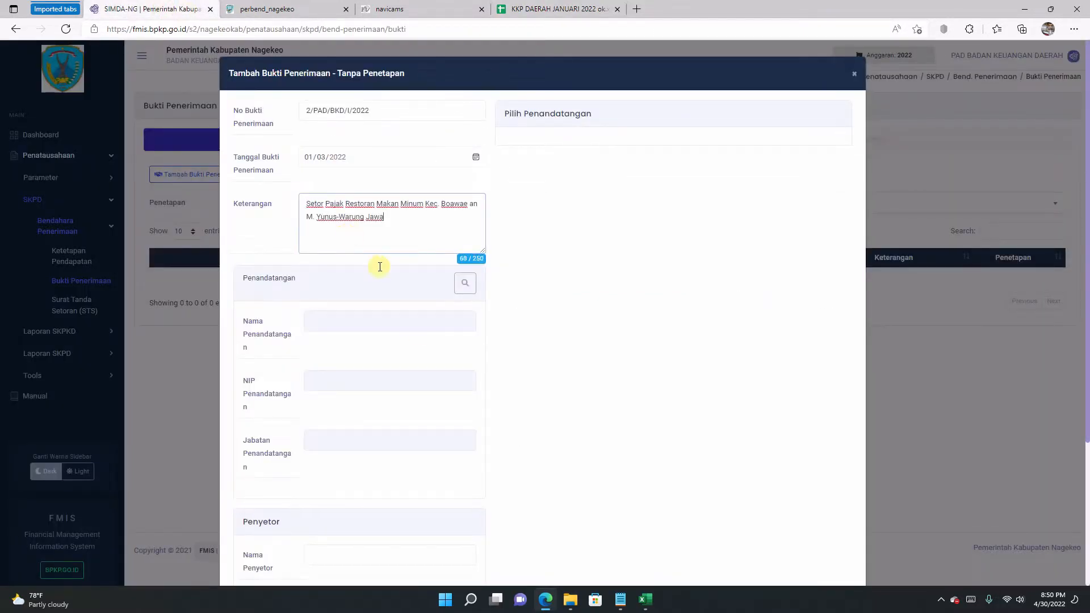
Step: Choose the Bendahara Penerimaan as signatory, filling in name, NIP and position
{"action": "left_click", "coordinate": [465, 284]}
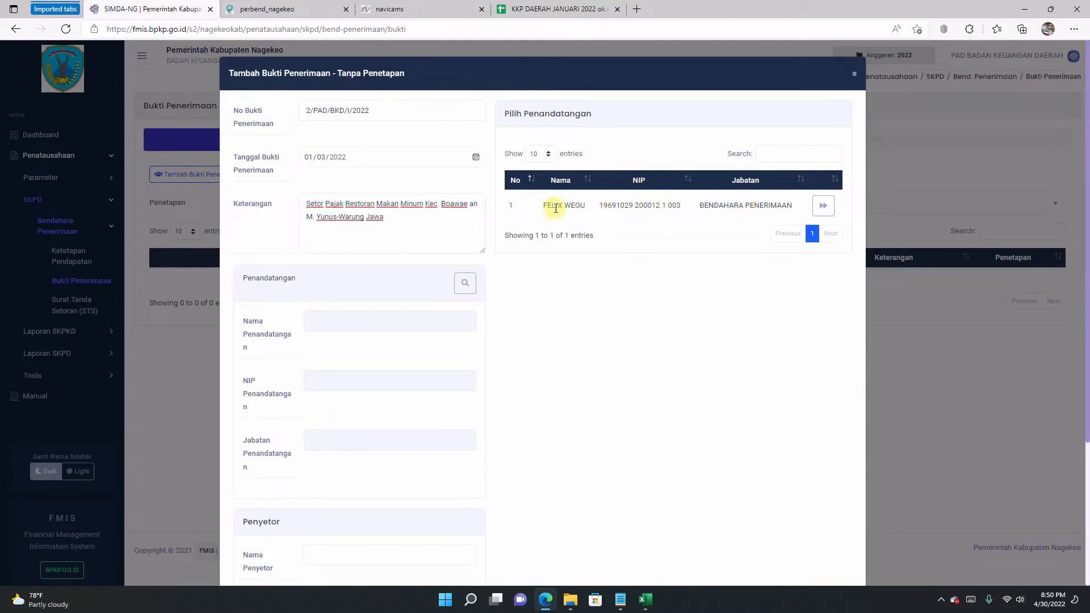
{"action": "left_click_drag", "start_coordinate": [541, 205], "coordinate": [711, 208]}
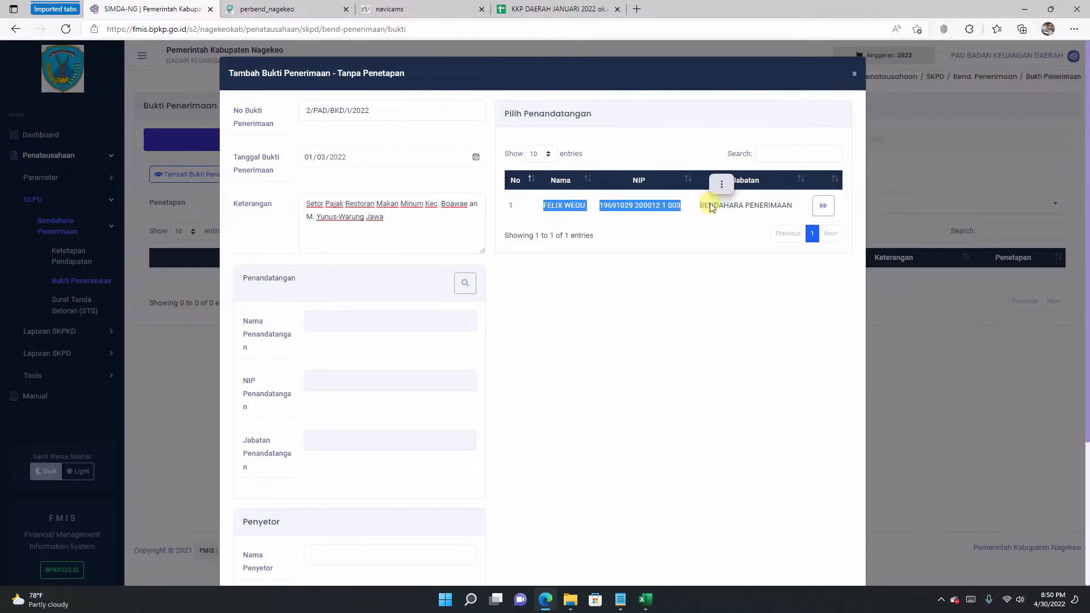
{"action": "left_click", "coordinate": [711, 208]}
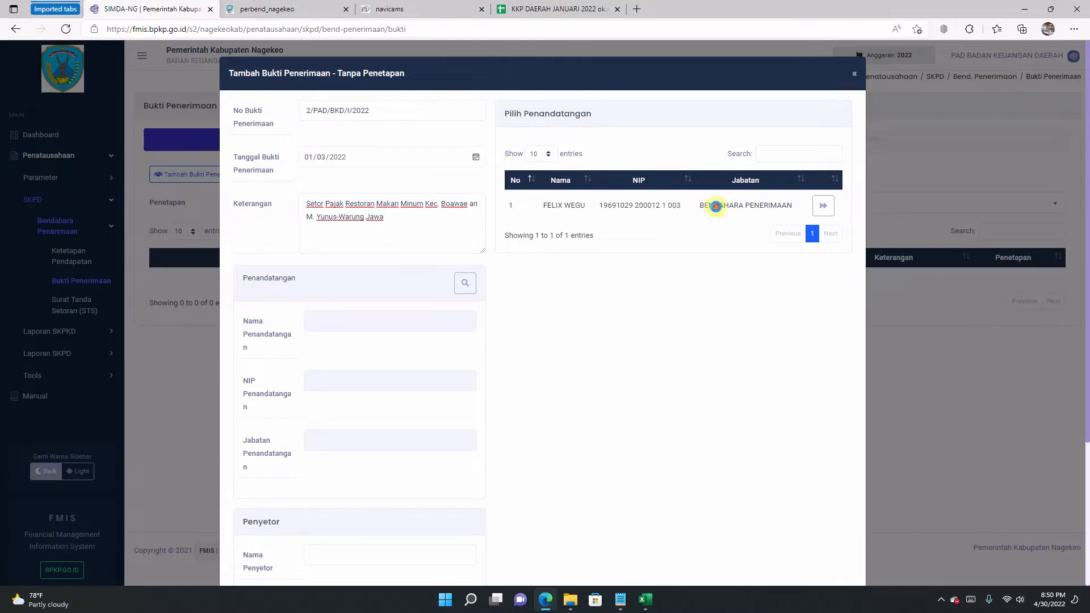
{"action": "left_click", "coordinate": [824, 209]}
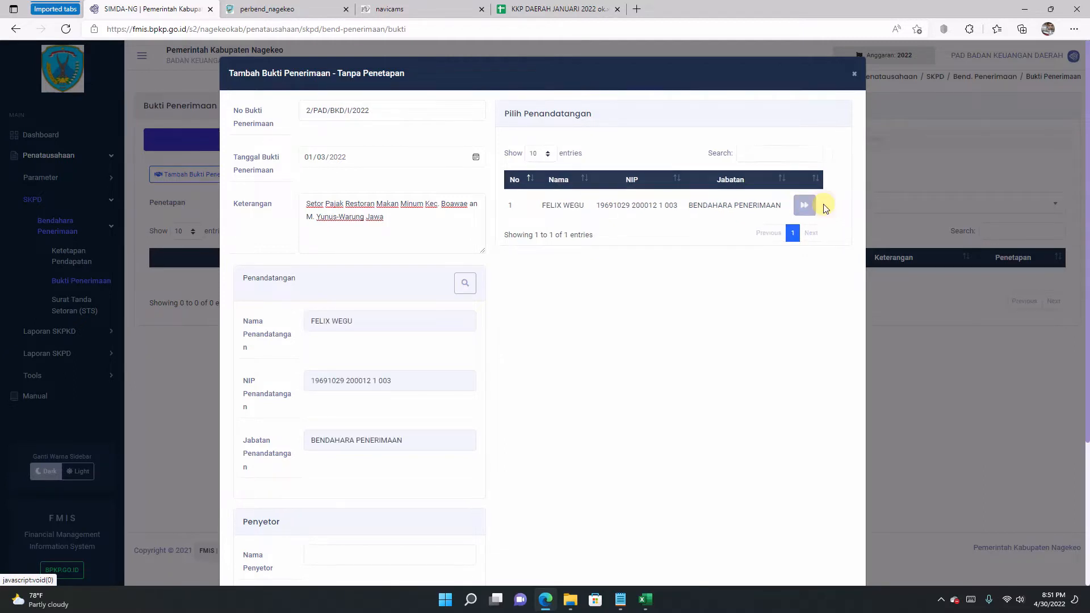
{"action": "scroll", "coordinate": [335, 382], "scroll_direction": "down", "scroll_amount": 2}
{"action": "scroll", "coordinate": [331, 382], "scroll_direction": "down", "scroll_amount": 1}
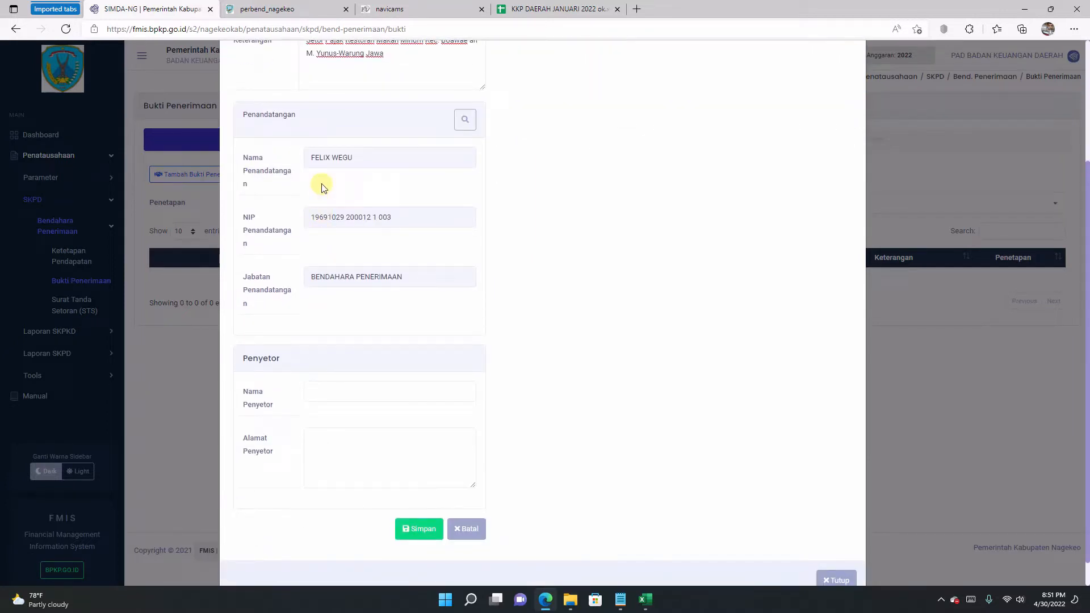
{"action": "scroll", "coordinate": [318, 182], "scroll_direction": "down", "scroll_amount": 1}
{"action": "left_click", "coordinate": [359, 367]}
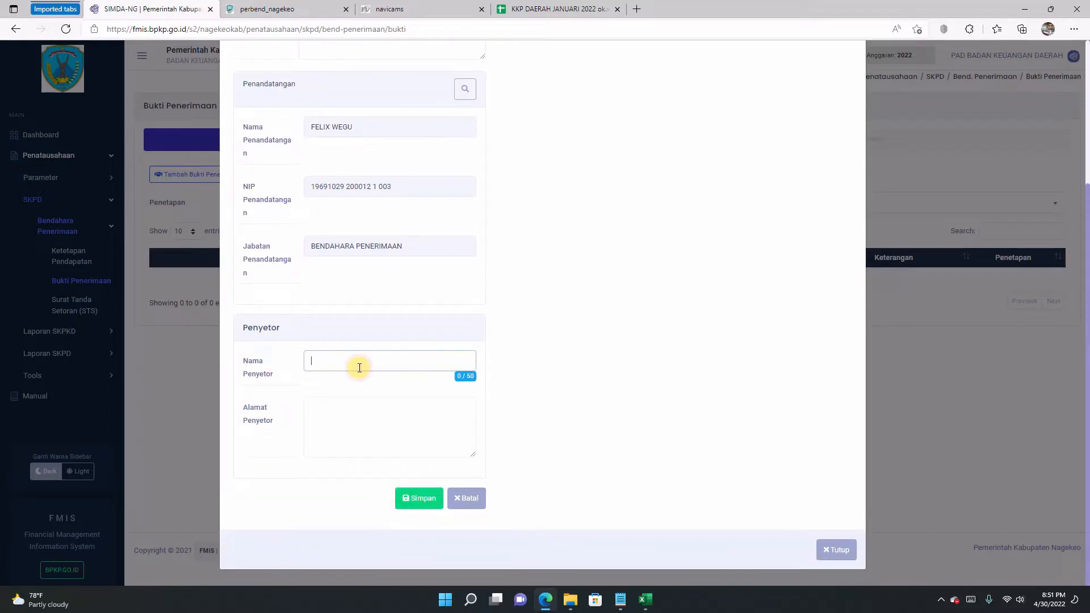
Step: Copy the depositor's name from the end of cell G11's description
{"action": "left_click", "coordinate": [538, 10]}
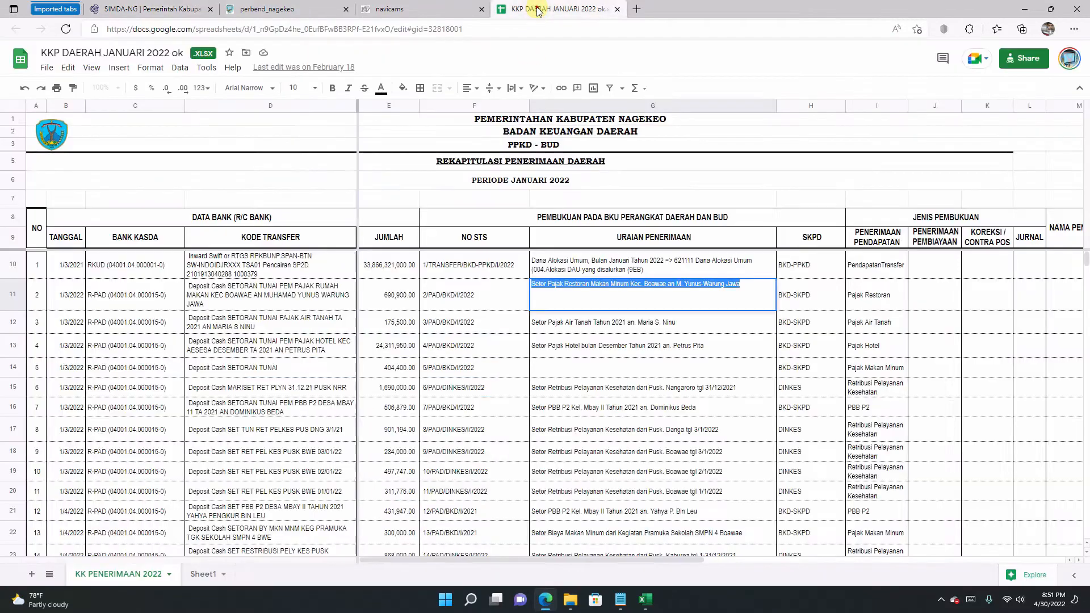
{"action": "left_click", "coordinate": [718, 316]}
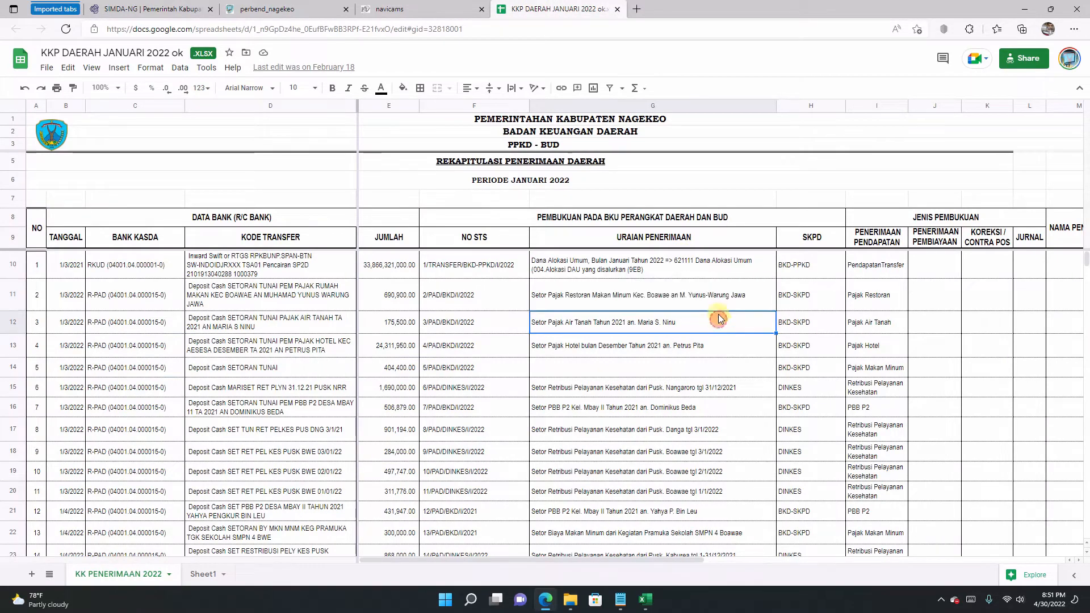
{"action": "left_click", "coordinate": [693, 299]}
{"action": "double_click", "coordinate": [692, 299]}
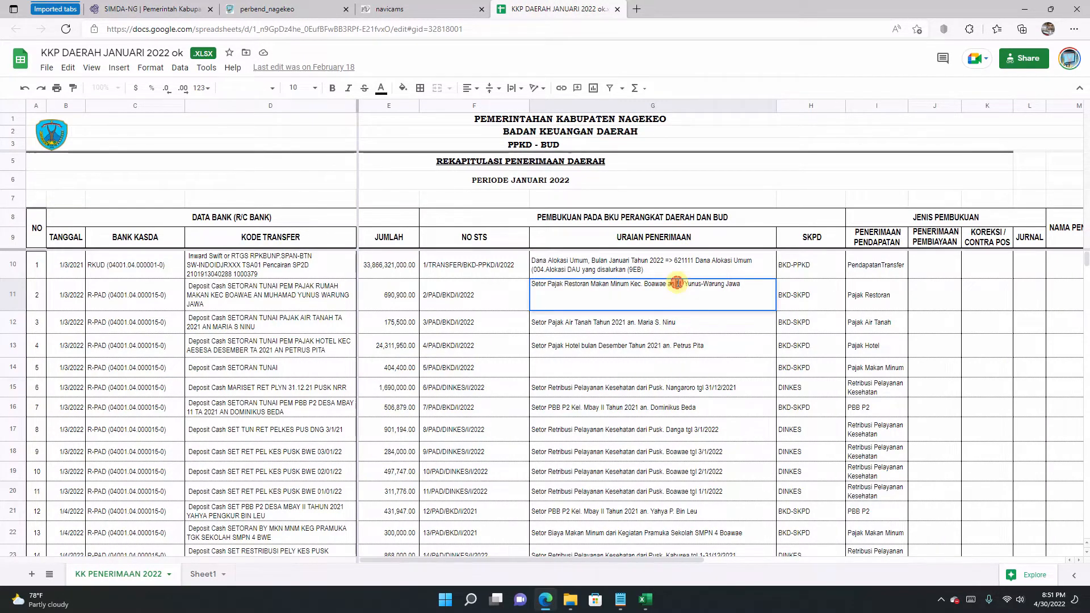
{"action": "left_click_drag", "start_coordinate": [676, 283], "coordinate": [743, 285]}
{"action": "right_click", "coordinate": [717, 286]}
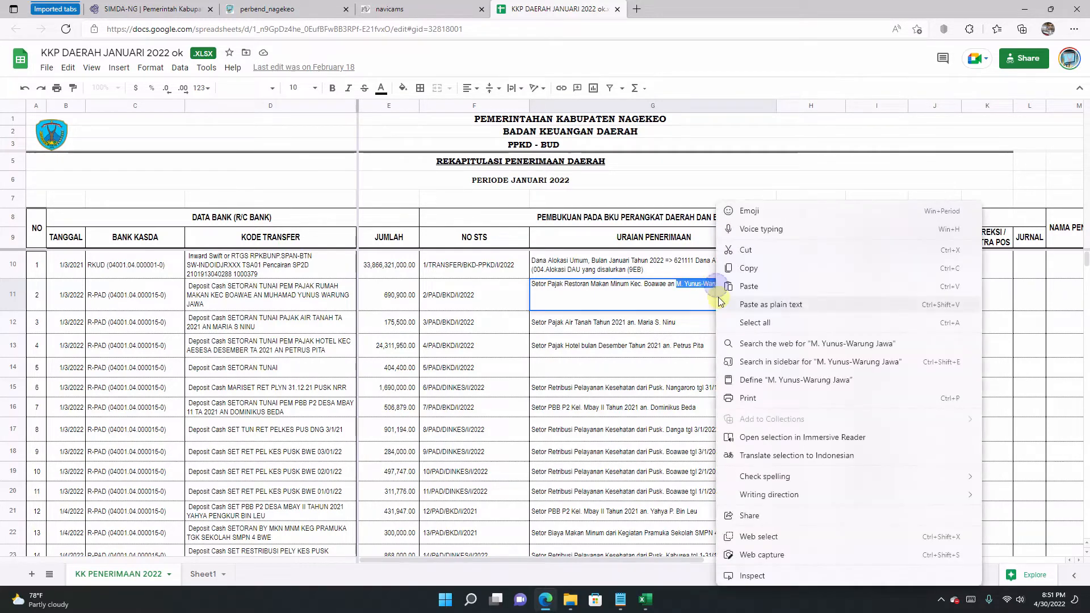
{"action": "left_click", "coordinate": [735, 268]}
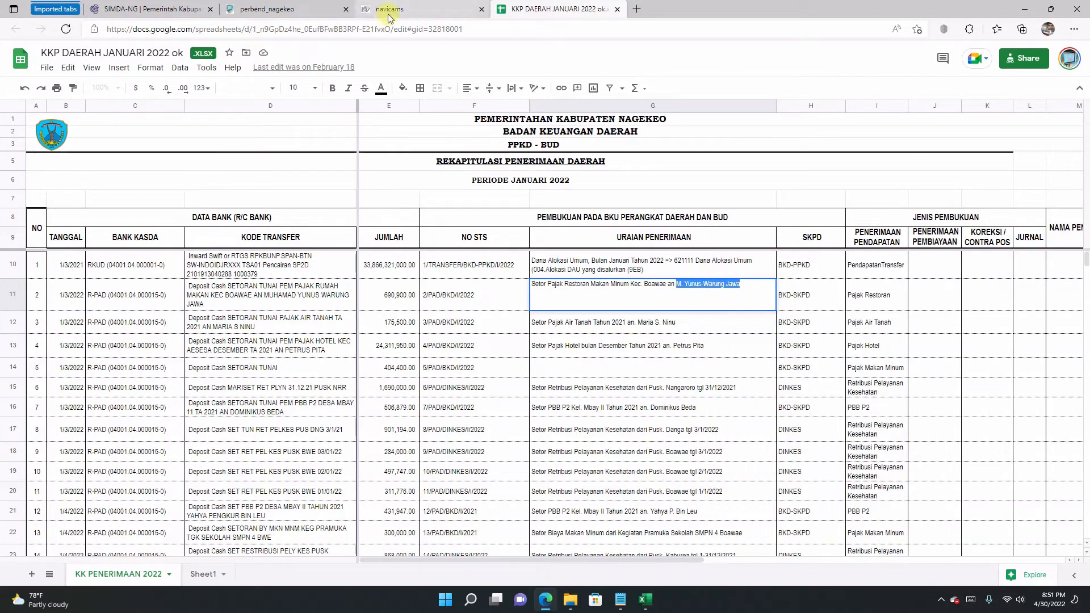
Step: Paste the depositor's name, enter address Boawae, and save receipt 2/PAD/BKD/I/2022
{"action": "left_click", "coordinate": [180, 11]}
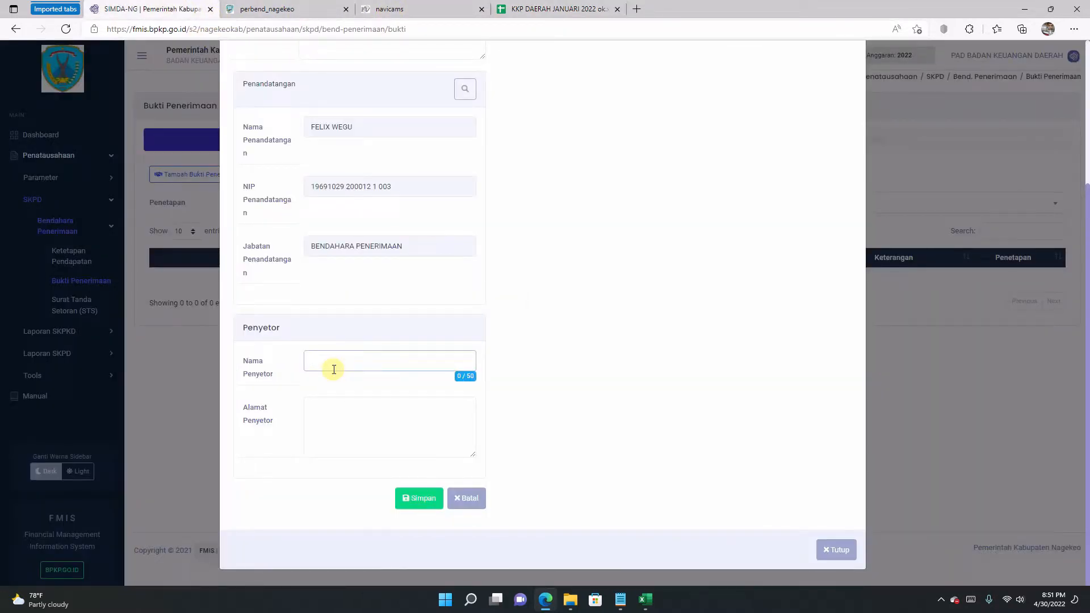
{"action": "key", "text": "ctrl+v"}
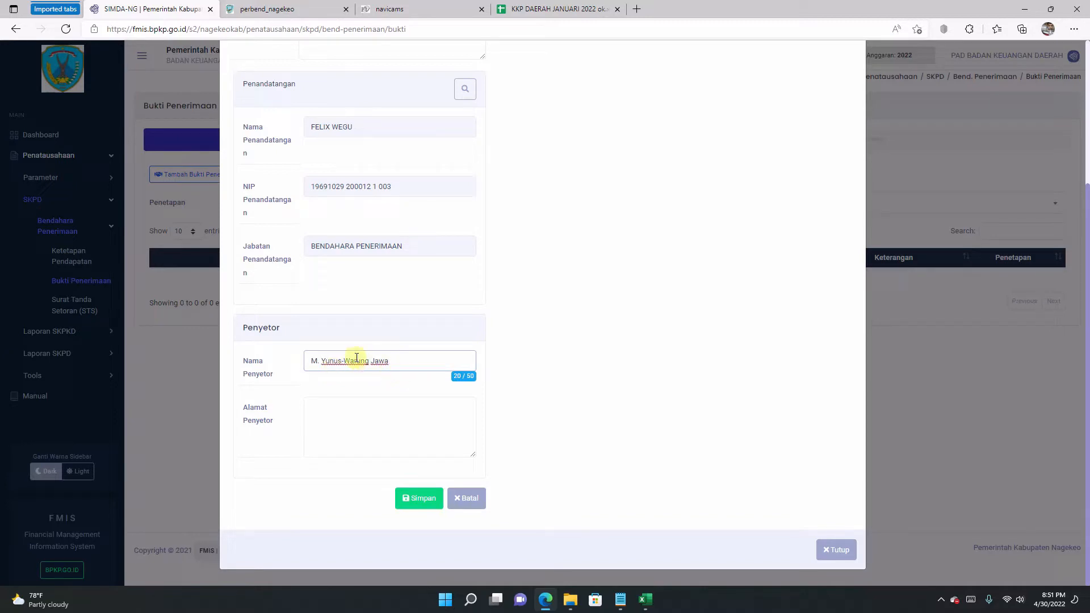
{"action": "left_click", "coordinate": [357, 423]}
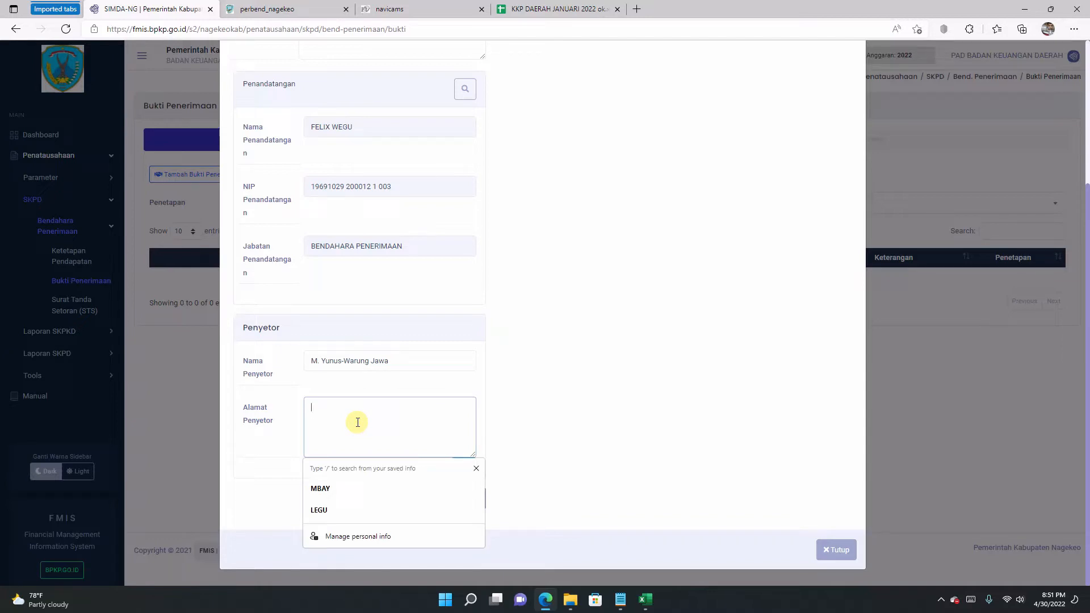
{"action": "type", "text": "Boawae"}
{"action": "left_click", "coordinate": [512, 415]}
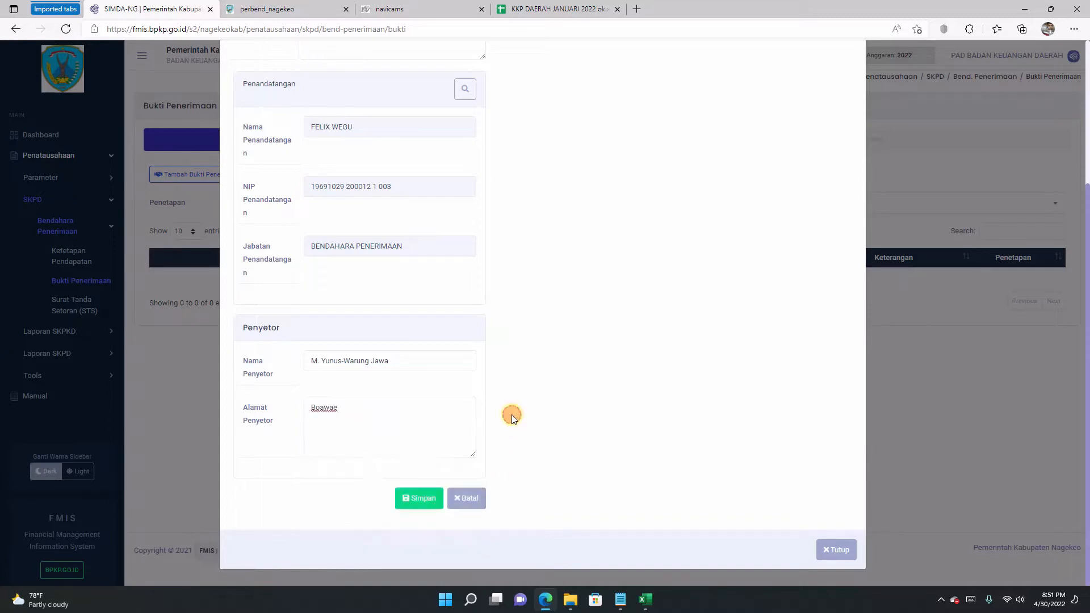
{"action": "scroll", "coordinate": [416, 219], "scroll_direction": "up", "scroll_amount": 3}
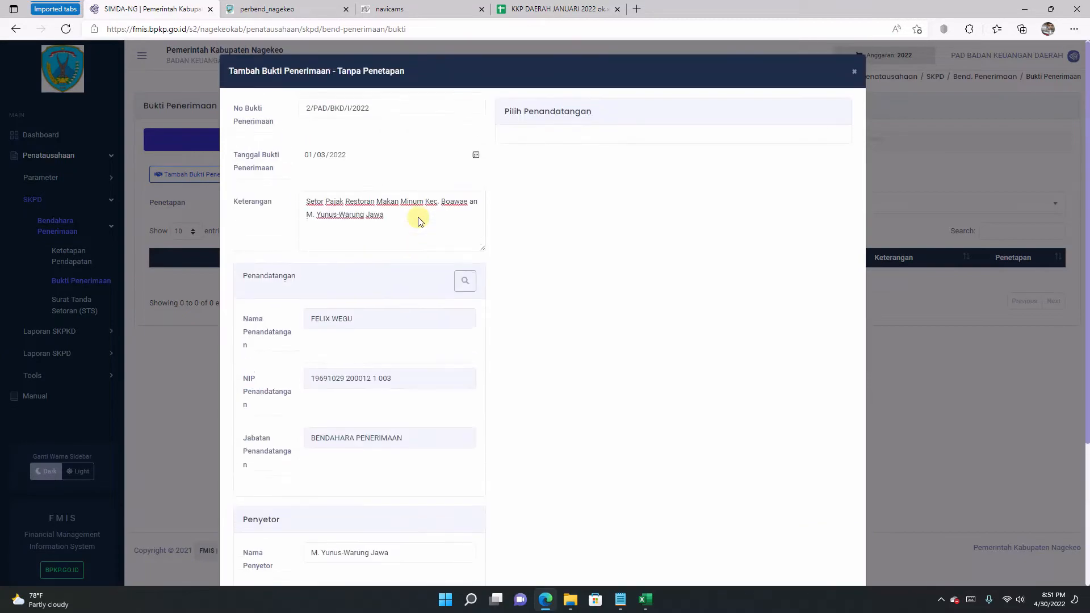
{"action": "scroll", "coordinate": [419, 217], "scroll_direction": "down", "scroll_amount": 3}
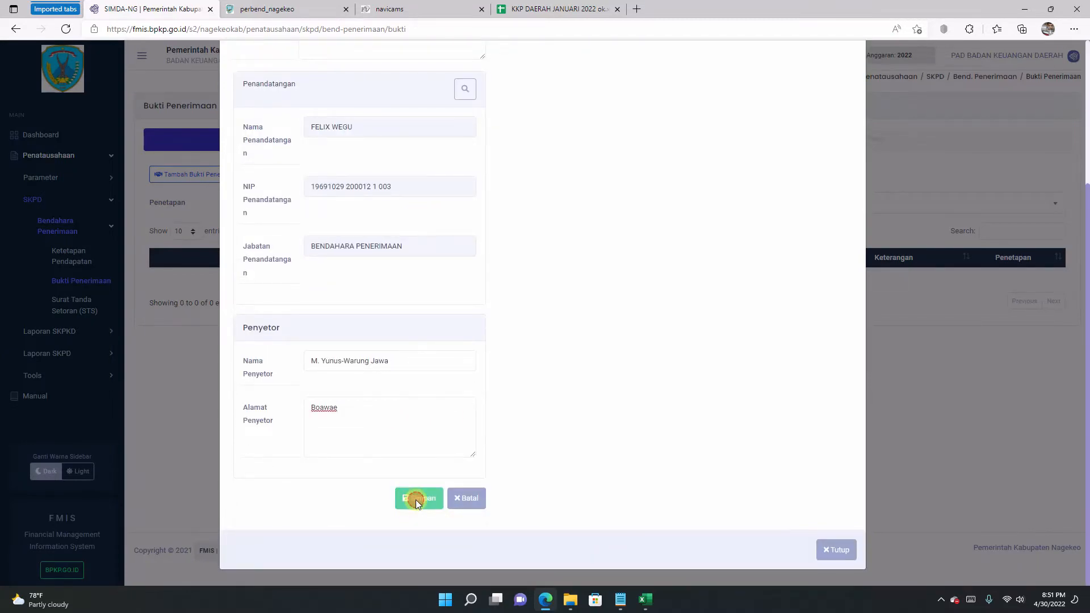
{"action": "left_click", "coordinate": [416, 499]}
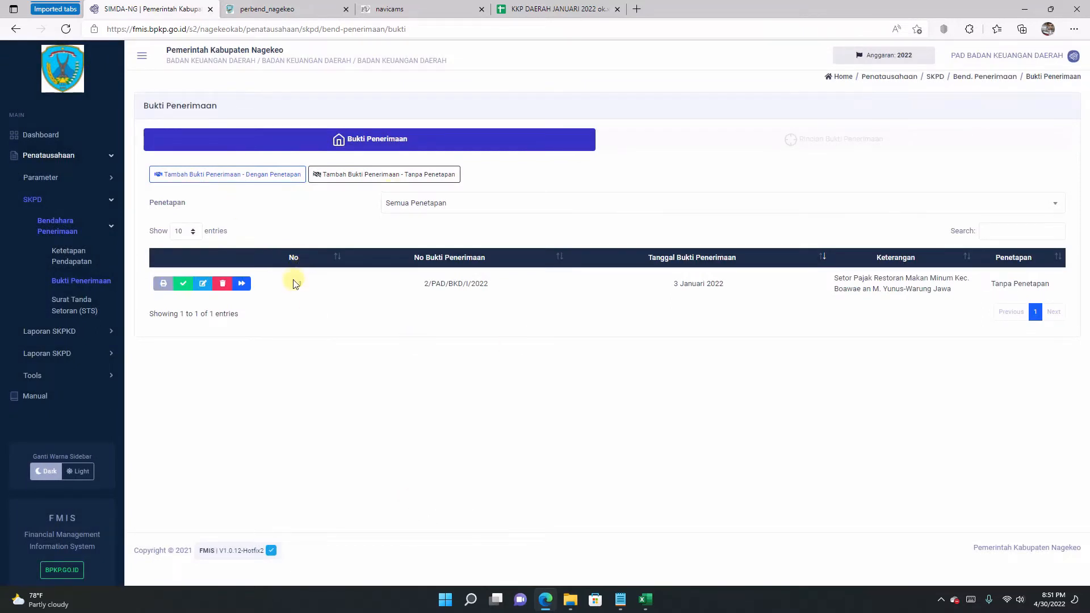
{"action": "left_click", "coordinate": [242, 285]}
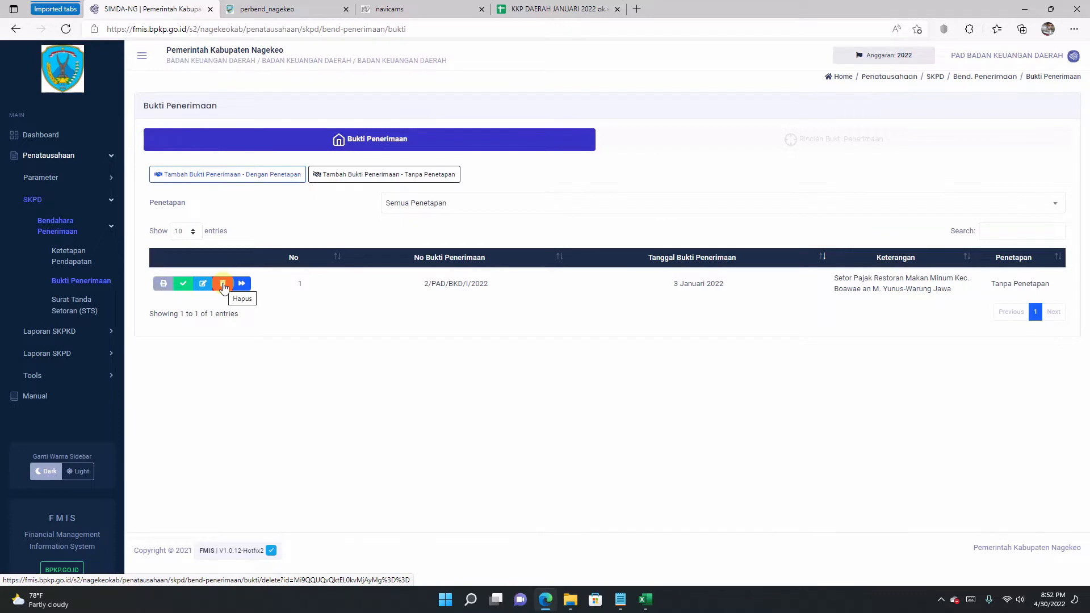
{"action": "left_click", "coordinate": [223, 287]}
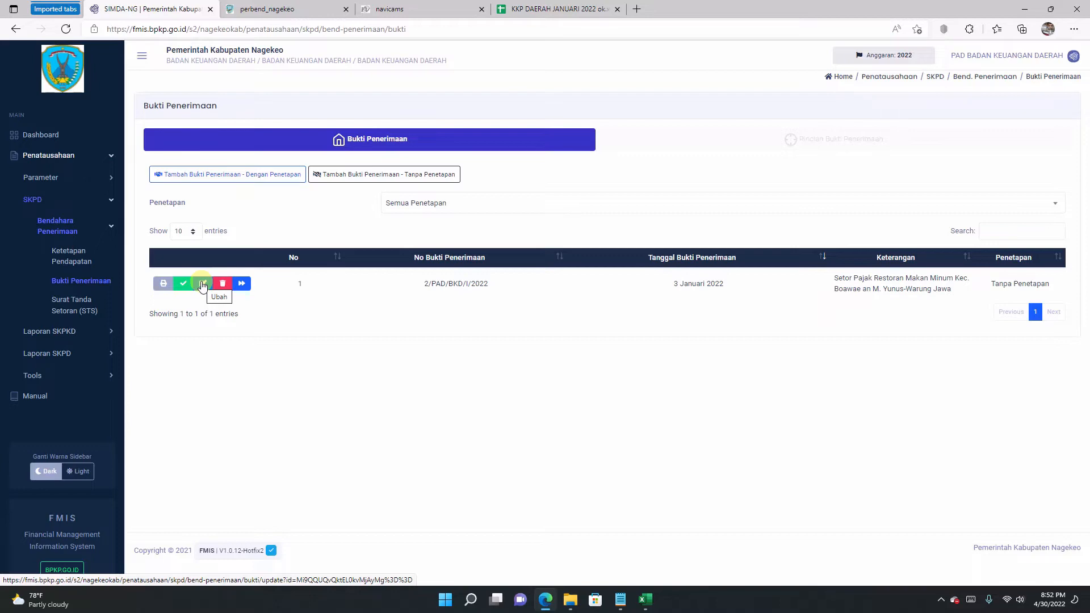
{"action": "left_click", "coordinate": [202, 284]}
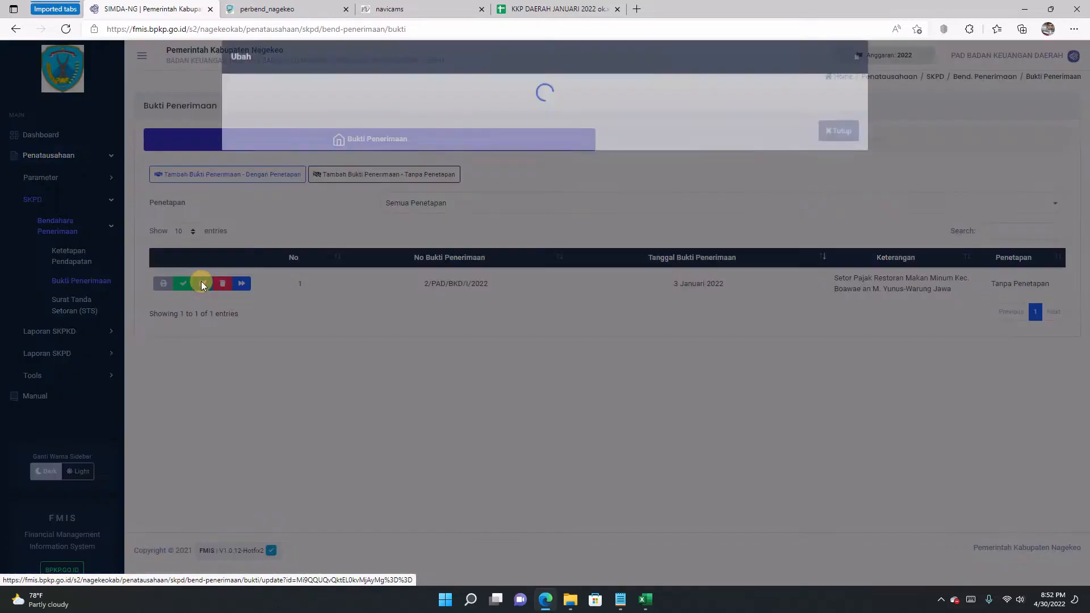
{"action": "scroll", "coordinate": [362, 212], "scroll_direction": "down", "scroll_amount": 3}
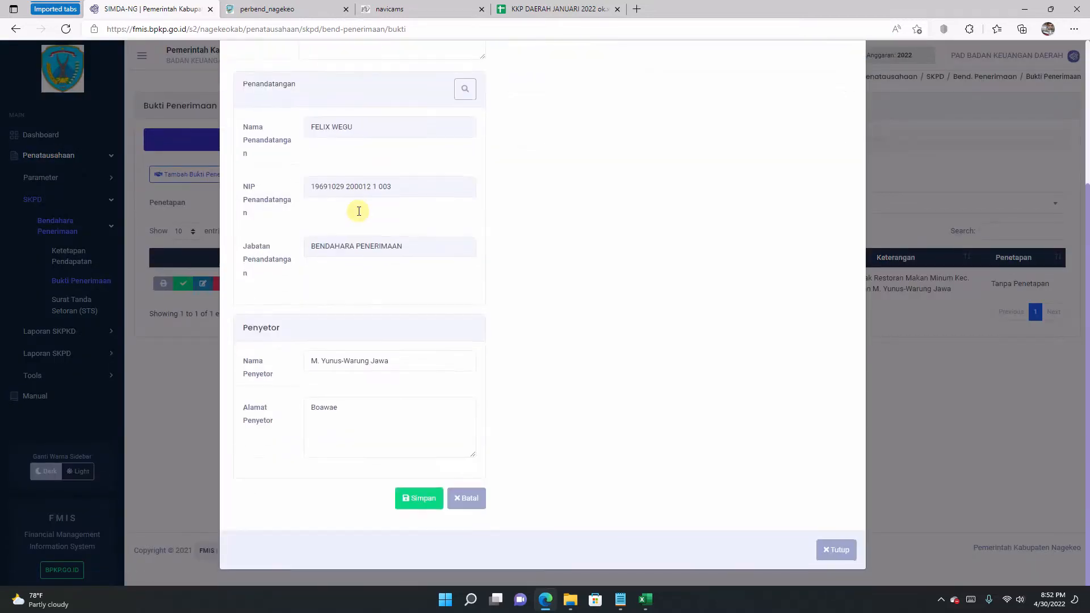
{"action": "scroll", "coordinate": [361, 211], "scroll_direction": "up", "scroll_amount": 3}
{"action": "left_click", "coordinate": [856, 74]}
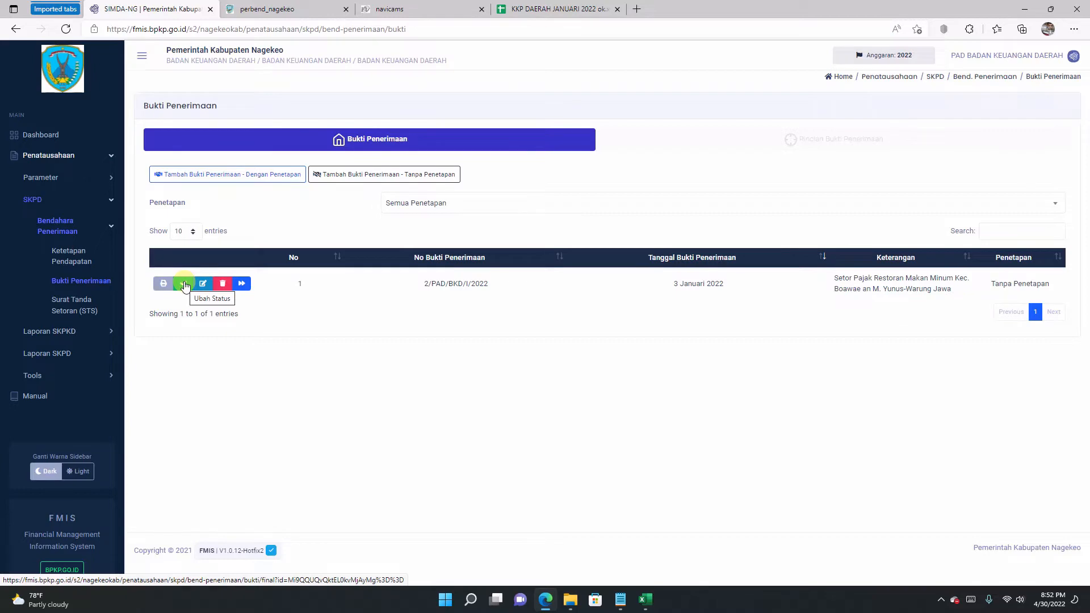
{"action": "left_click", "coordinate": [184, 284]}
{"action": "left_click", "coordinate": [584, 391]}
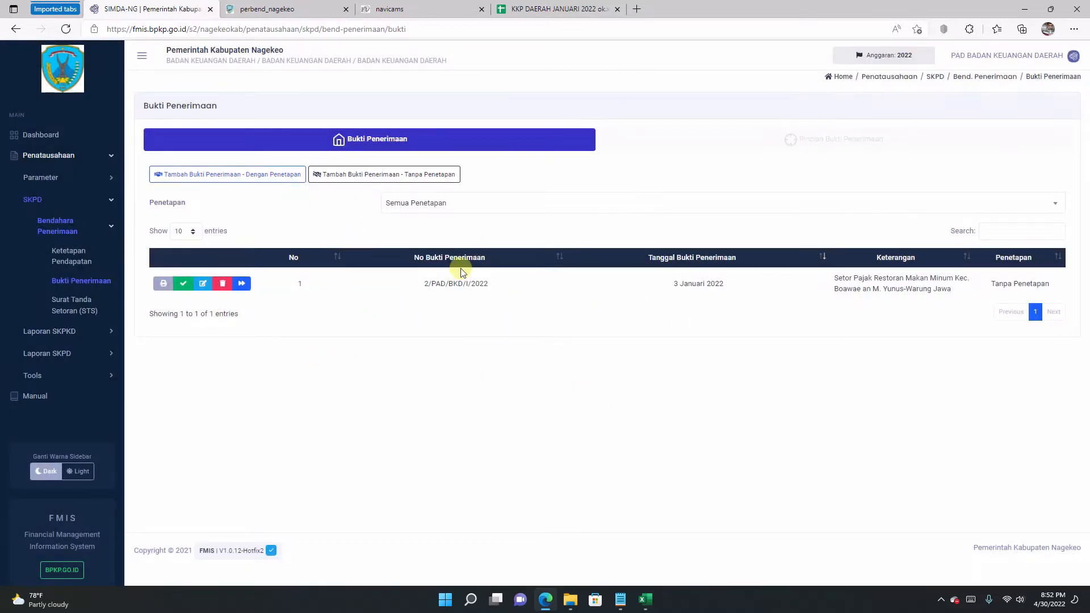
{"action": "left_click", "coordinate": [243, 283]}
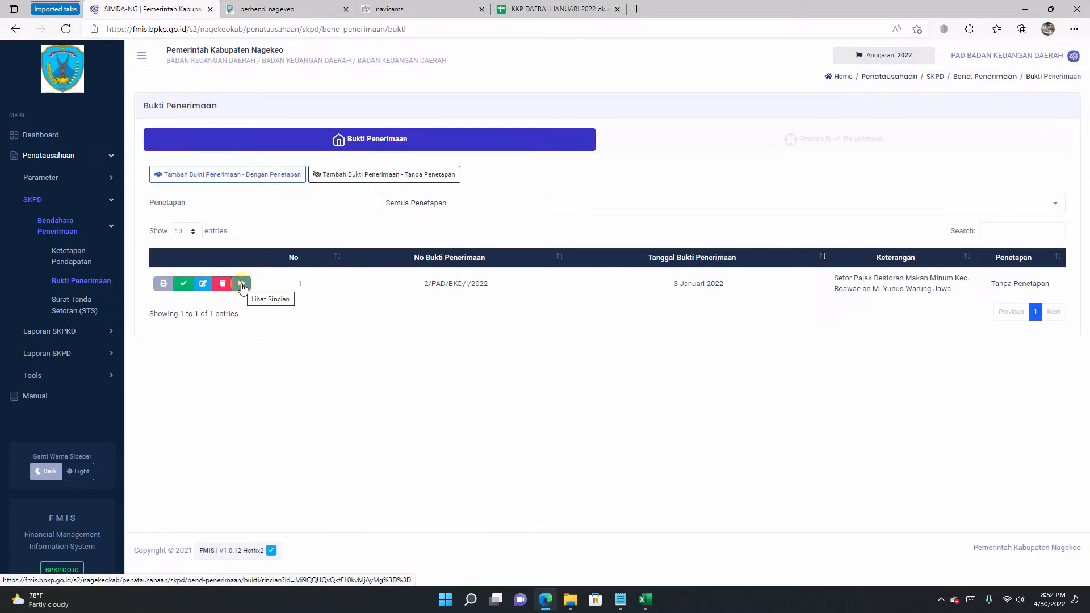
Step: Add a detail line with account 4.1.1.7.2.1 Pajak Rumah Makan dan Sejenisnya
{"action": "left_click", "coordinate": [242, 284]}
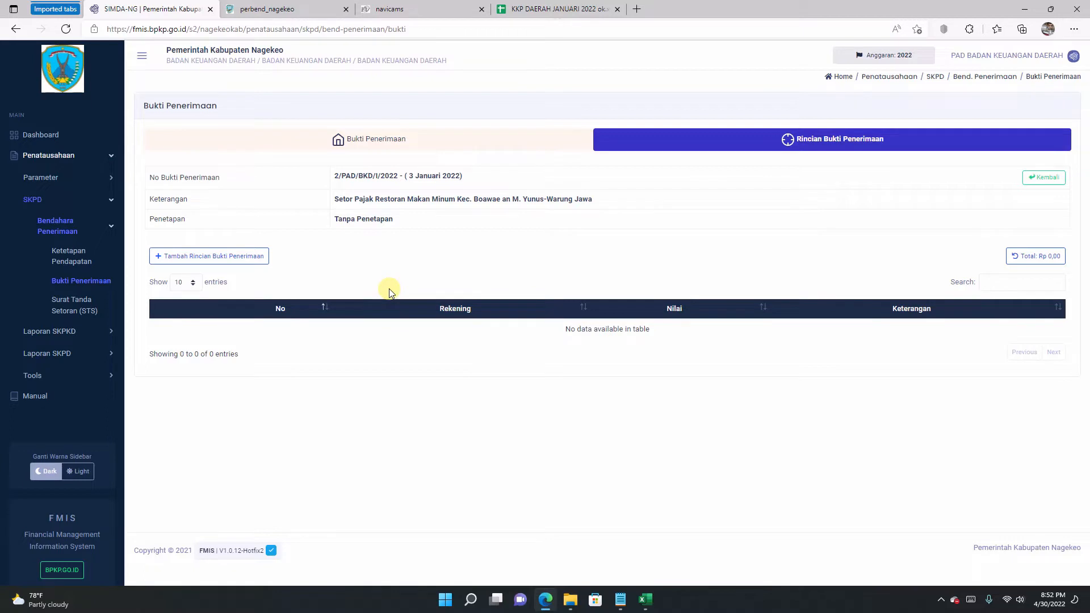
{"action": "left_click", "coordinate": [247, 259]}
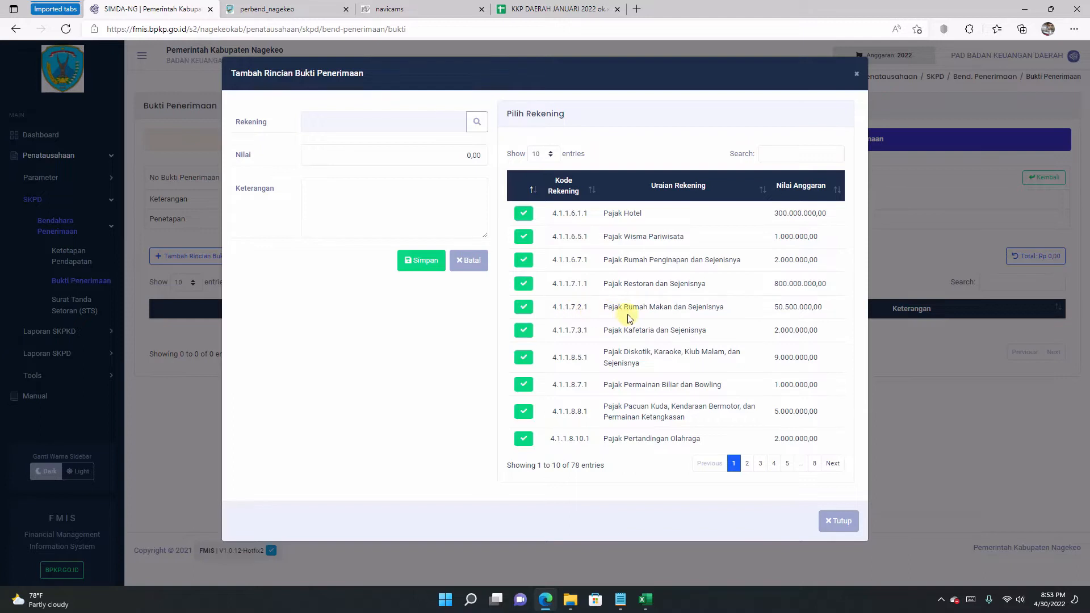
{"action": "left_click", "coordinate": [524, 309]}
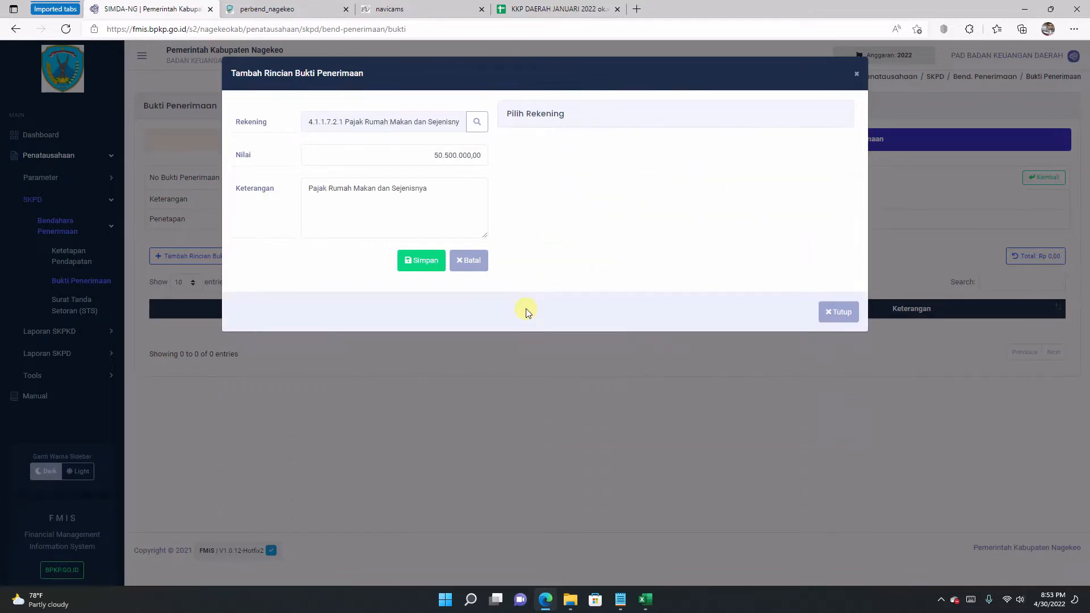
Step: Select the placeholder amount 50.500.000,00 and check the 690,900.00 deposit in the register
{"action": "left_click", "coordinate": [389, 156]}
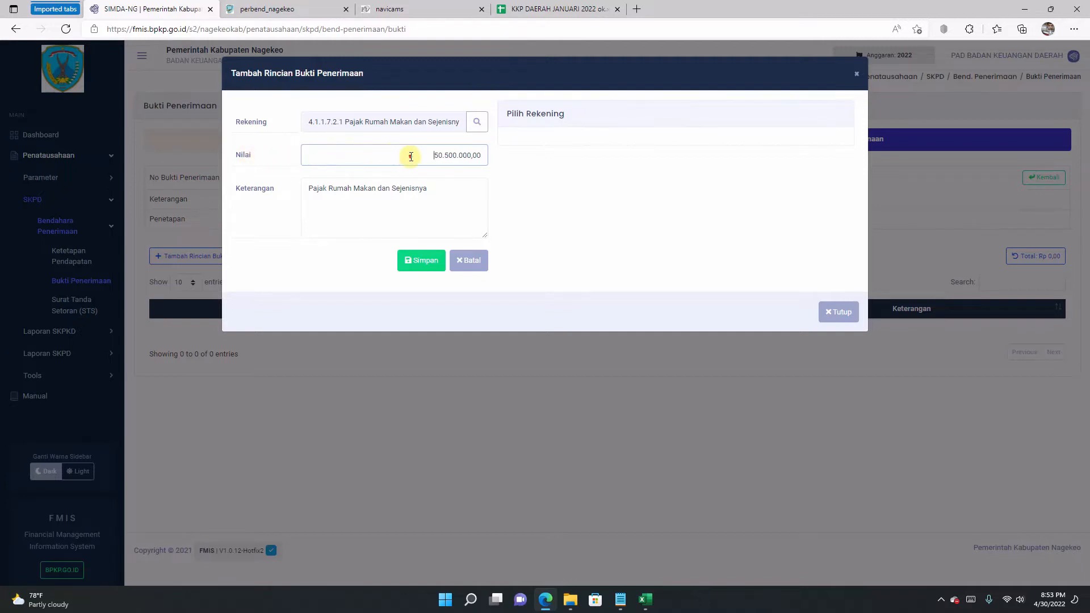
{"action": "left_click_drag", "start_coordinate": [409, 154], "coordinate": [492, 156]}
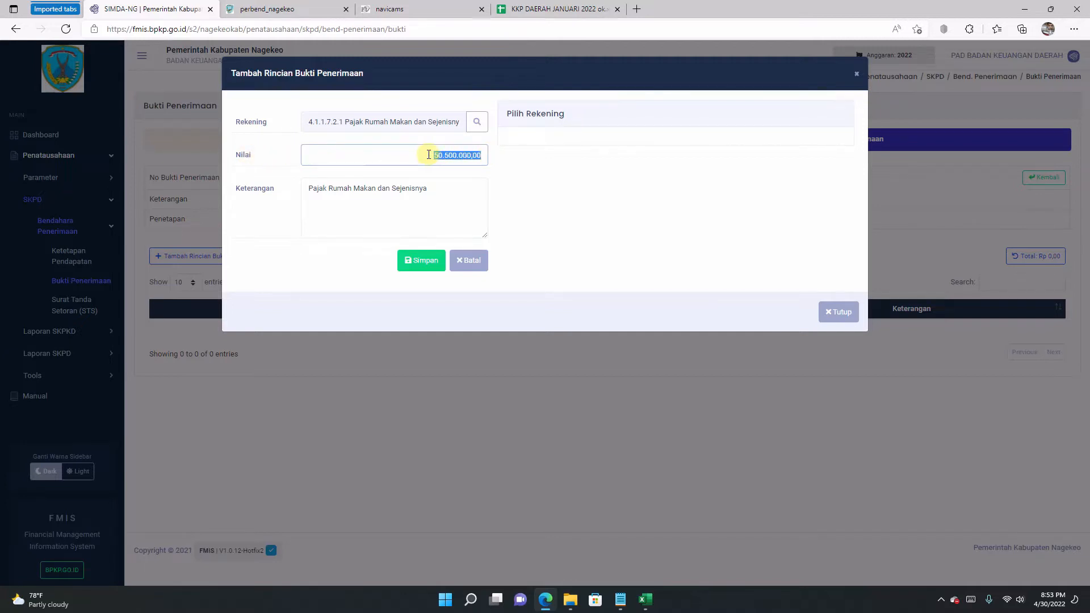
{"action": "left_click", "coordinate": [529, 9]}
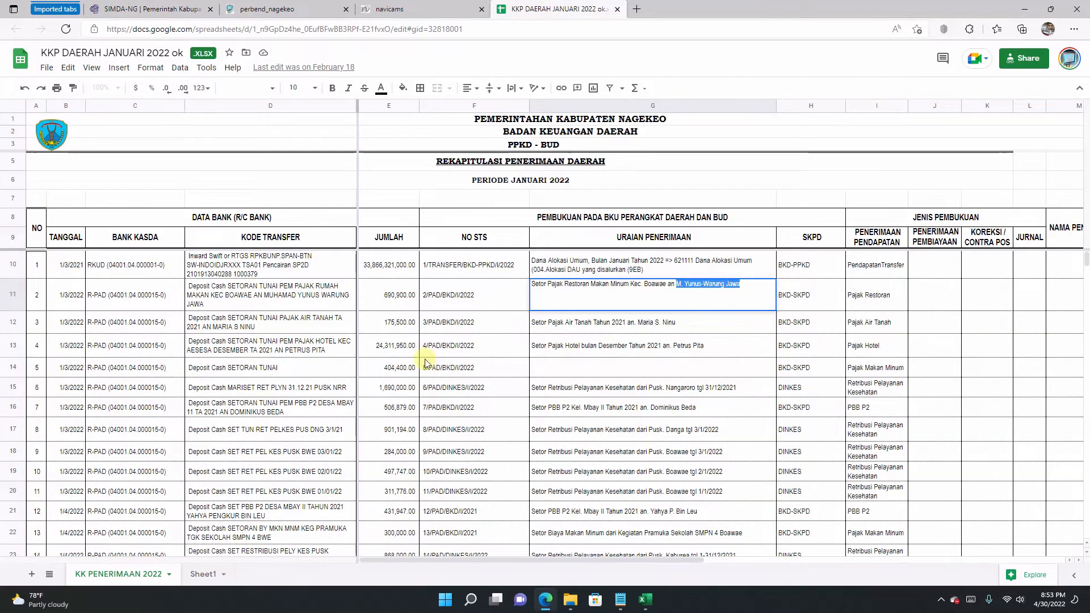
Step: Copy the raw JUMLAH value 690900 from cell E11 of the KK PENERIMAAN 2022 sheet
{"action": "left_click", "coordinate": [443, 321]}
{"action": "left_click", "coordinate": [390, 294]}
{"action": "double_click", "coordinate": [390, 290]}
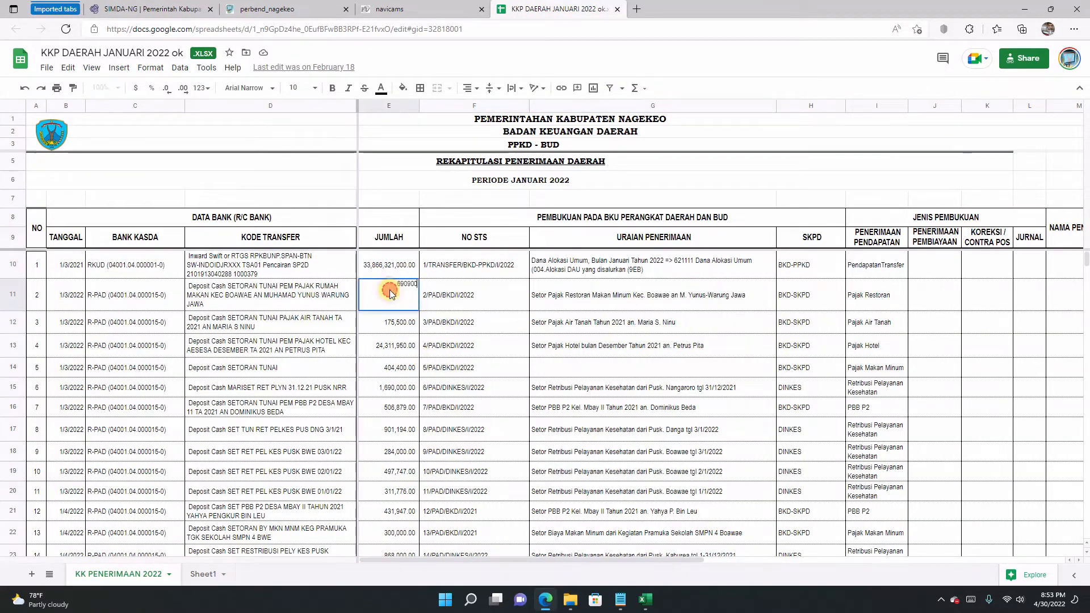
{"action": "double_click", "coordinate": [388, 284]}
{"action": "right_click", "coordinate": [413, 283]}
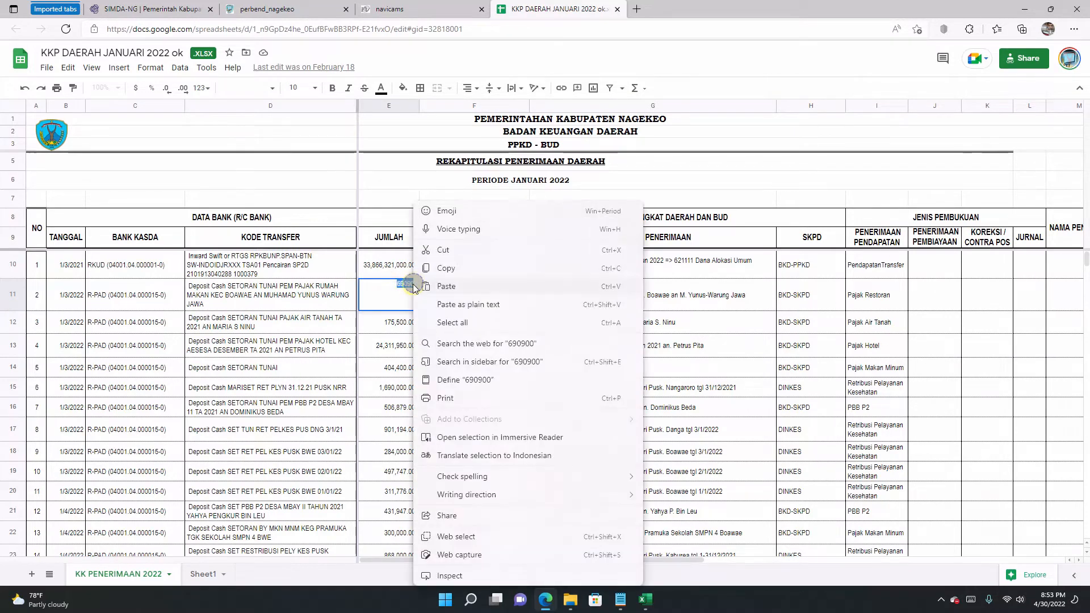
{"action": "left_click", "coordinate": [446, 269]}
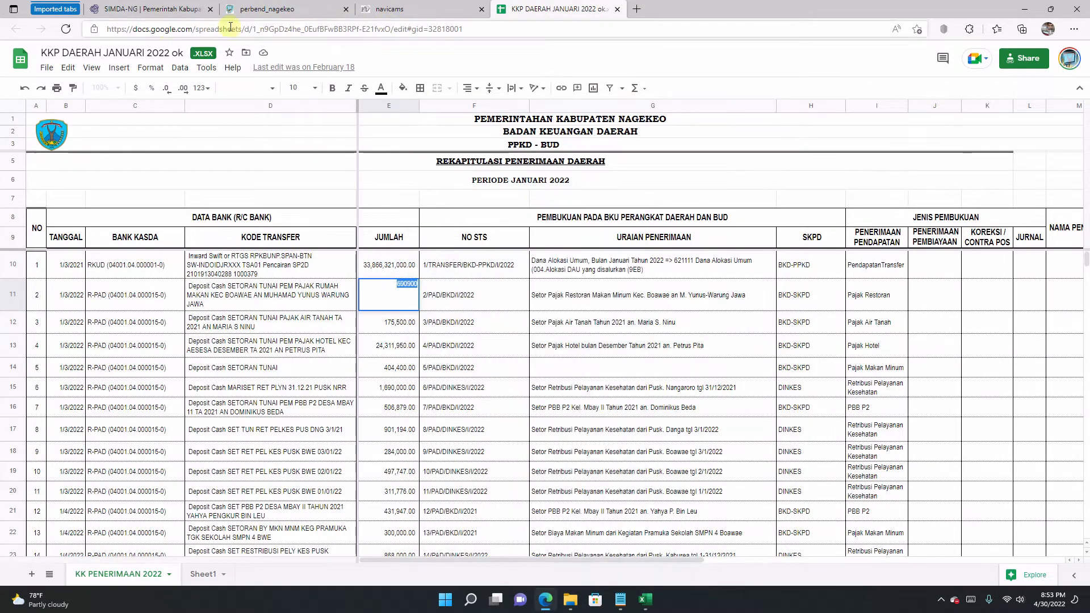
Step: Paste 690.900,00 as the Pajak Rumah Makan dan Sejenisnya detail amount and save the line
{"action": "left_click", "coordinate": [183, 9]}
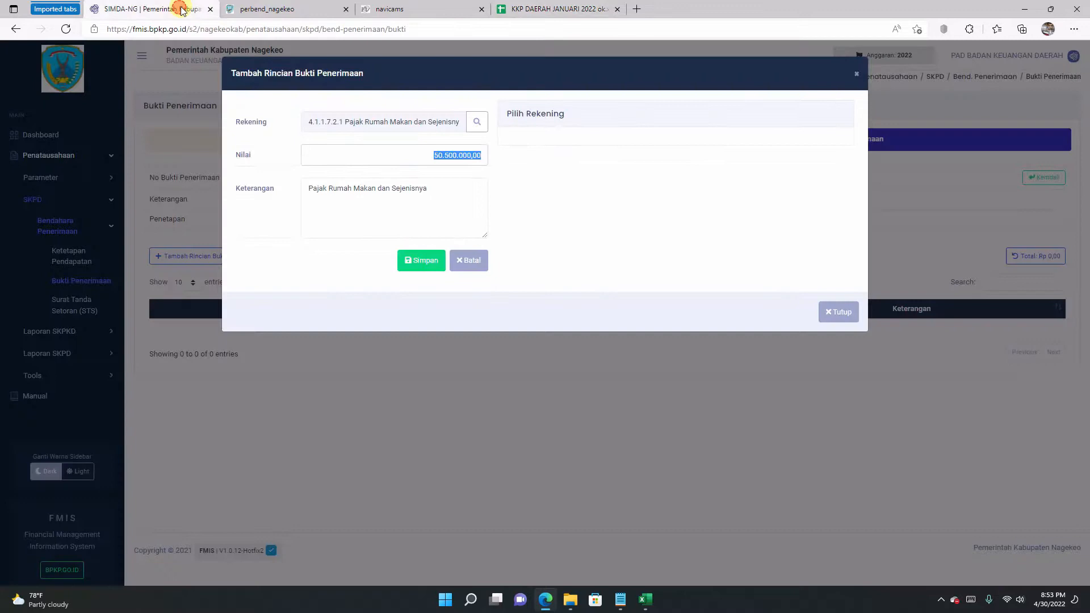
{"action": "right_click", "coordinate": [456, 151]}
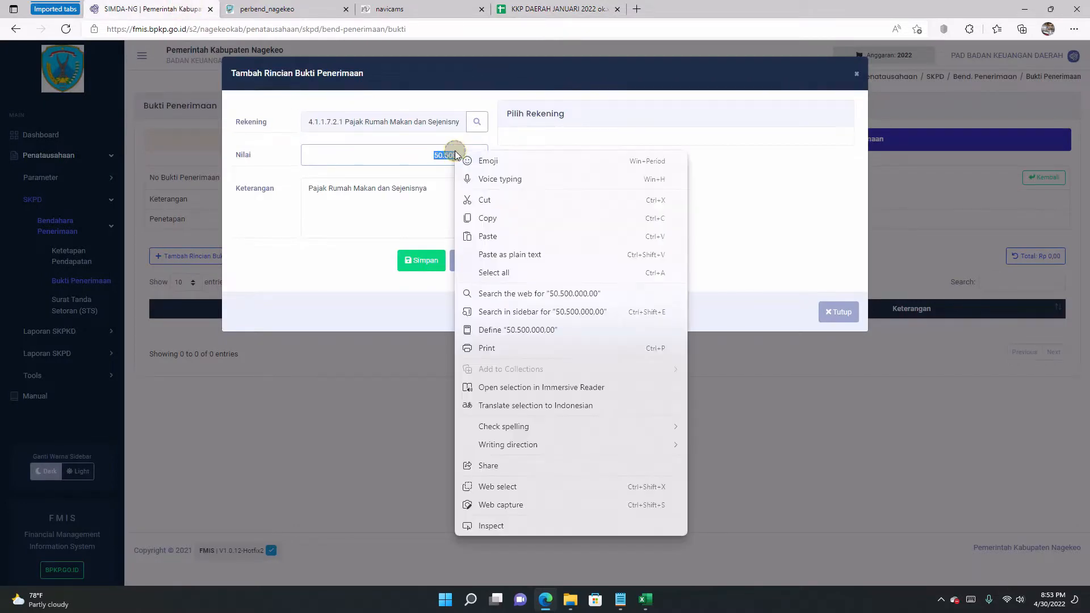
{"action": "left_click", "coordinate": [488, 236]}
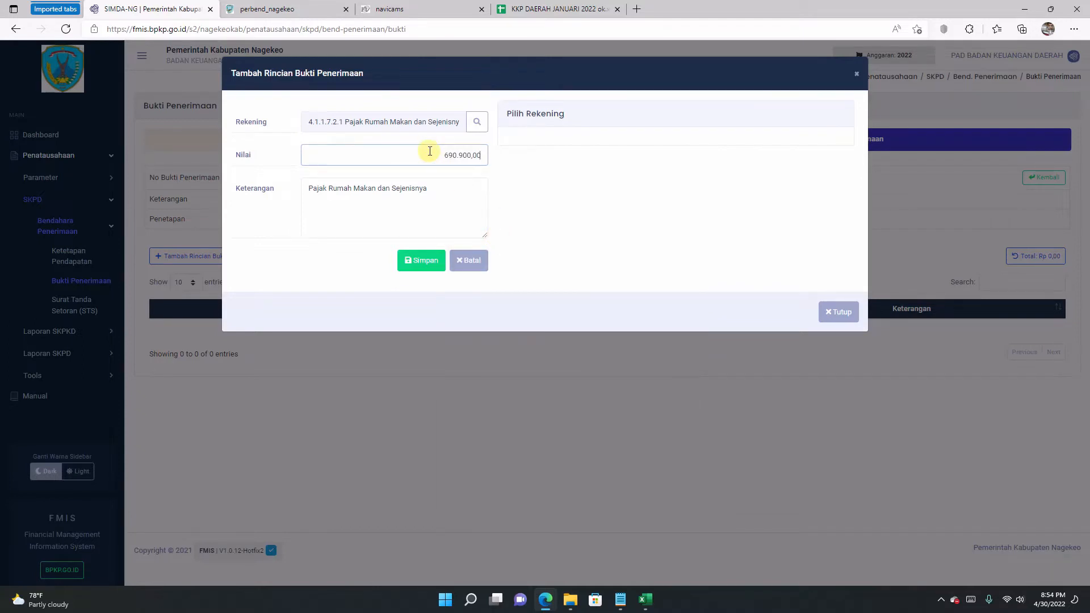
{"action": "left_click", "coordinate": [437, 189]}
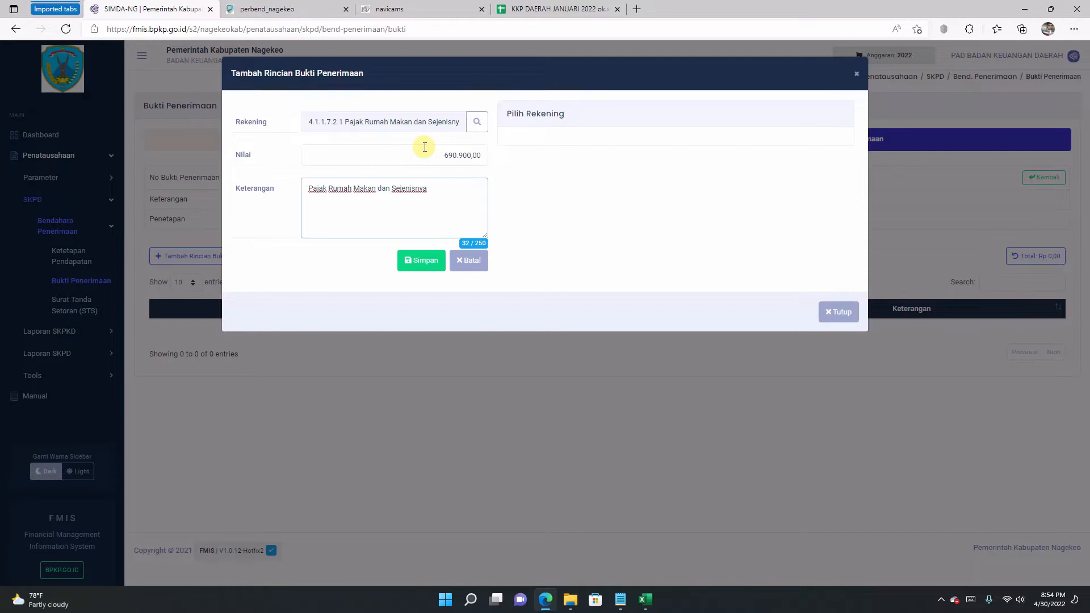
{"action": "left_click", "coordinate": [422, 262]}
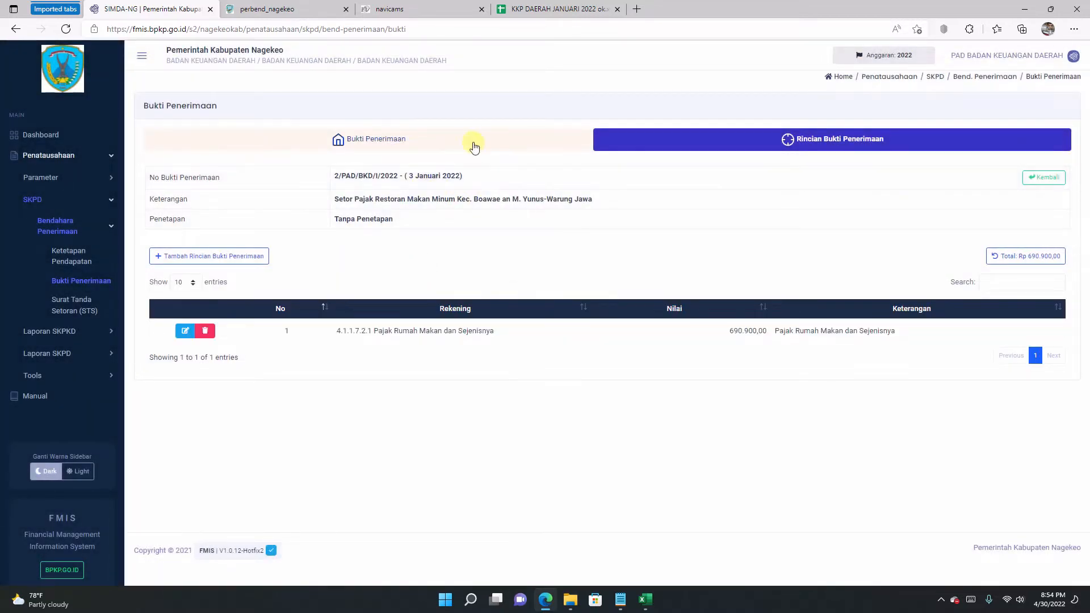
Step: Mark receipt 2/PAD/BKD/I/2022 as final from the Bukti Penerimaan list and confirm with Ubah Status
{"action": "left_click", "coordinate": [430, 143]}
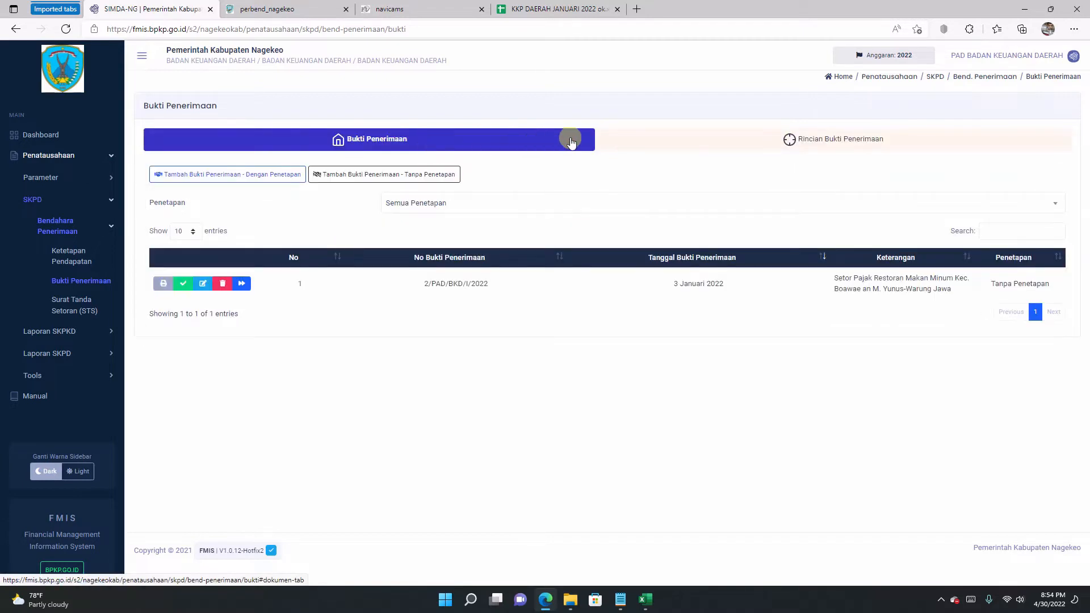
{"action": "left_click", "coordinate": [653, 136]}
{"action": "left_click", "coordinate": [482, 139]}
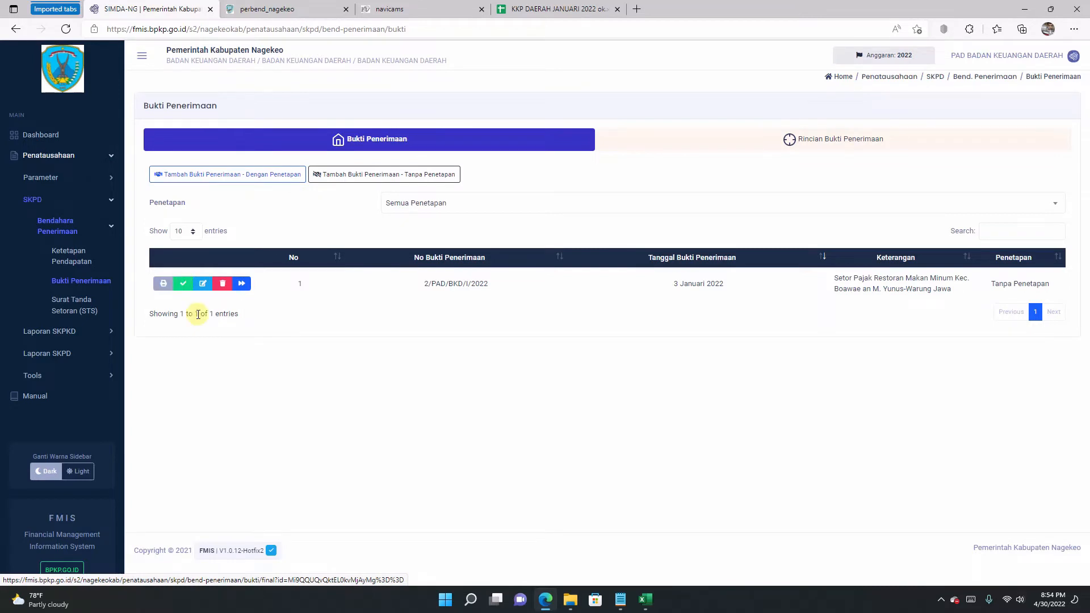
{"action": "left_click", "coordinate": [184, 285]}
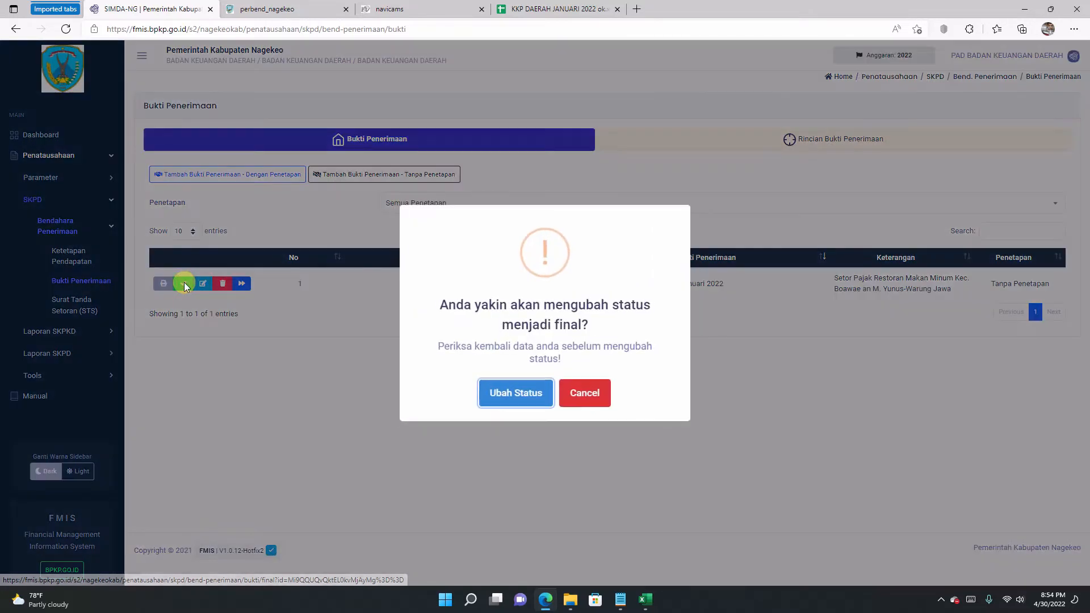
{"action": "left_click", "coordinate": [516, 392]}
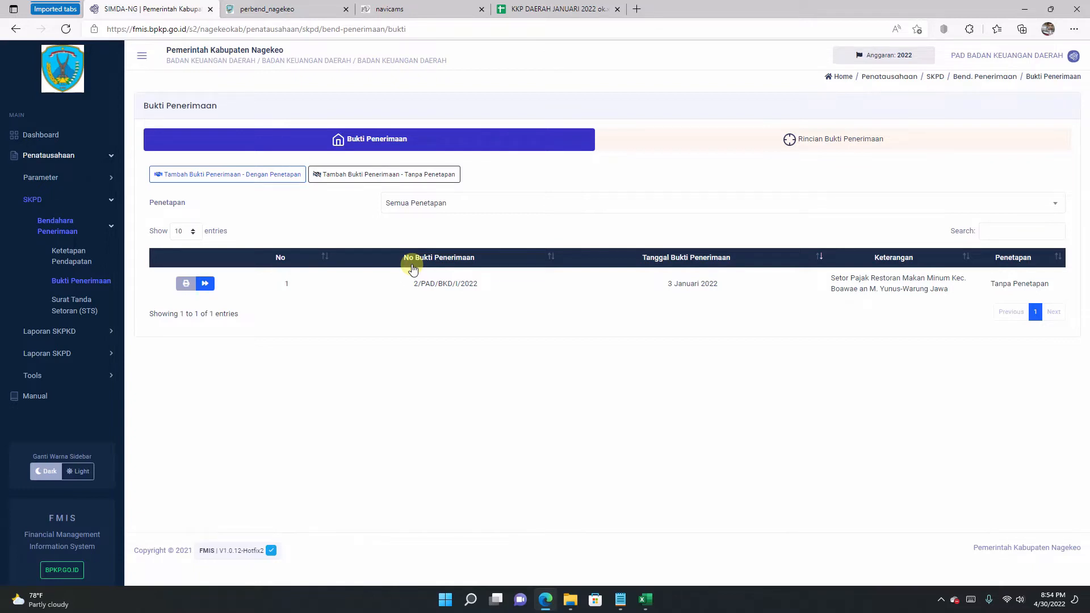
Step: Start a new Tanpa Penetapan deposit slip from the Surat Tanda Setoran (STS) page
{"action": "left_click", "coordinate": [72, 308]}
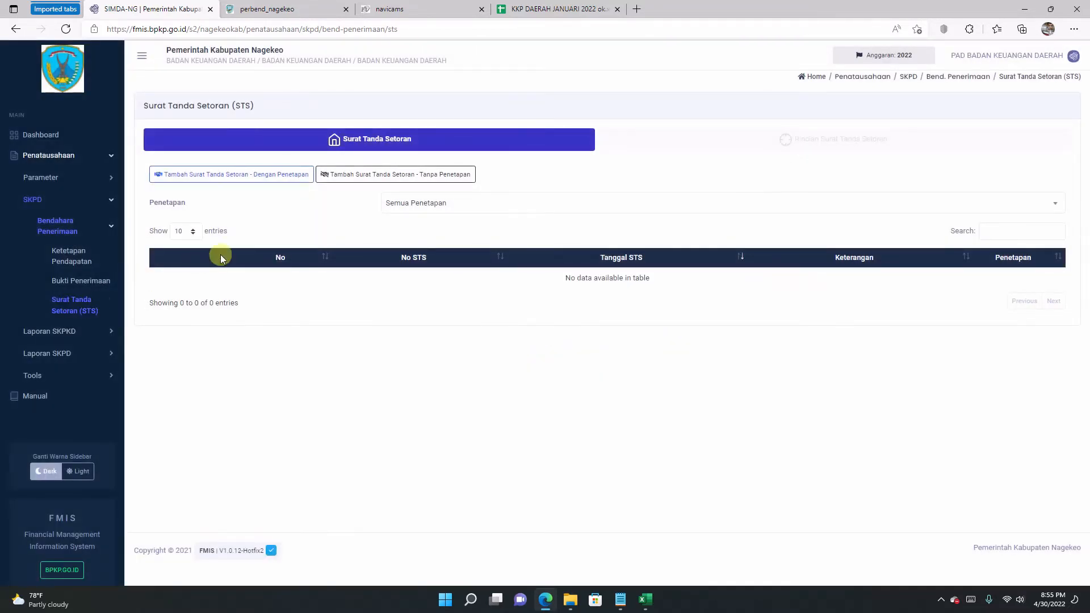
{"action": "left_click", "coordinate": [355, 177]}
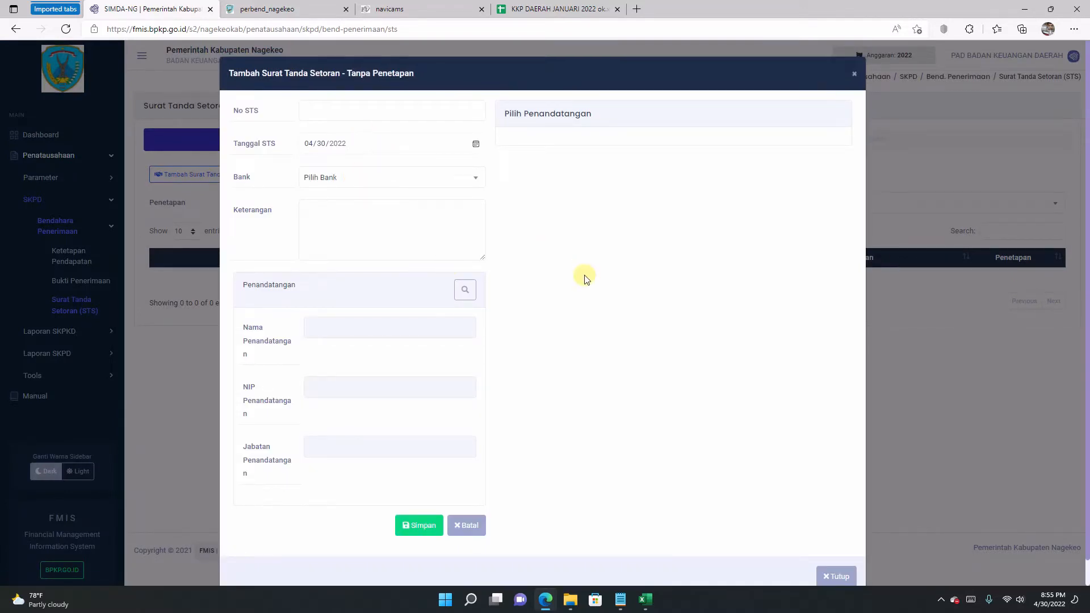
Step: Copy the STS number 2/PAD/BKD/I/2022 from cell F11 of the KKP DAERAH register
{"action": "left_click", "coordinate": [523, 5]}
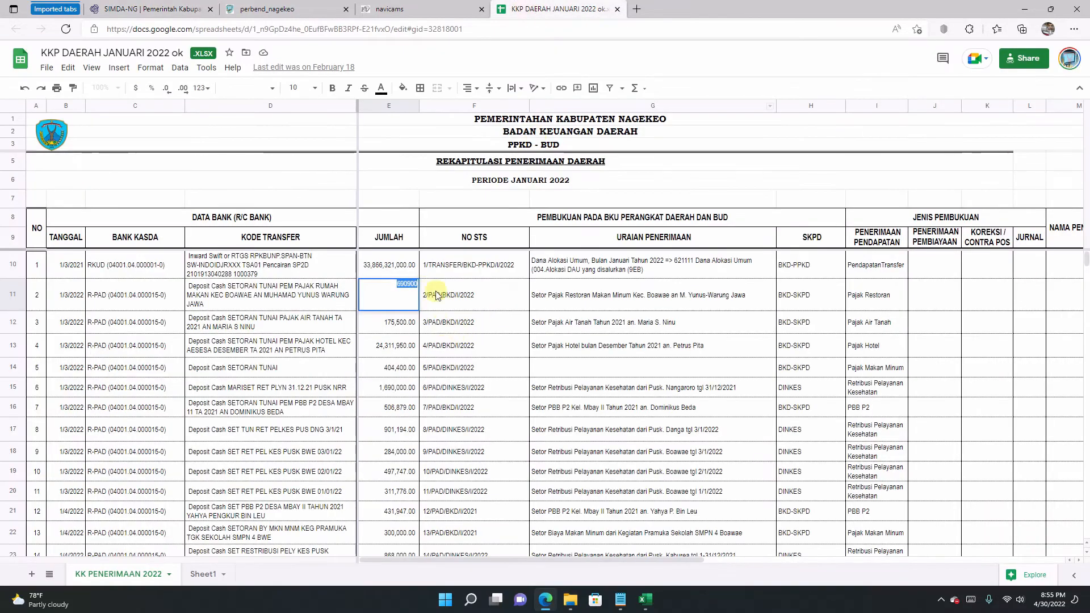
{"action": "left_click", "coordinate": [457, 298]}
{"action": "double_click", "coordinate": [456, 297]}
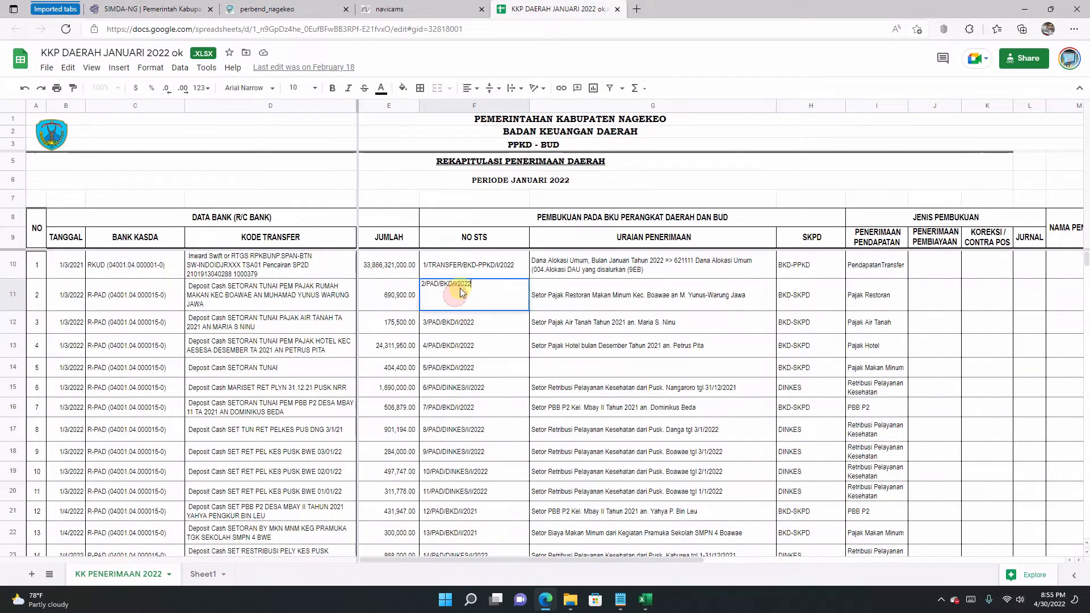
{"action": "left_click_drag", "start_coordinate": [480, 282], "coordinate": [392, 287]}
{"action": "right_click", "coordinate": [423, 285]}
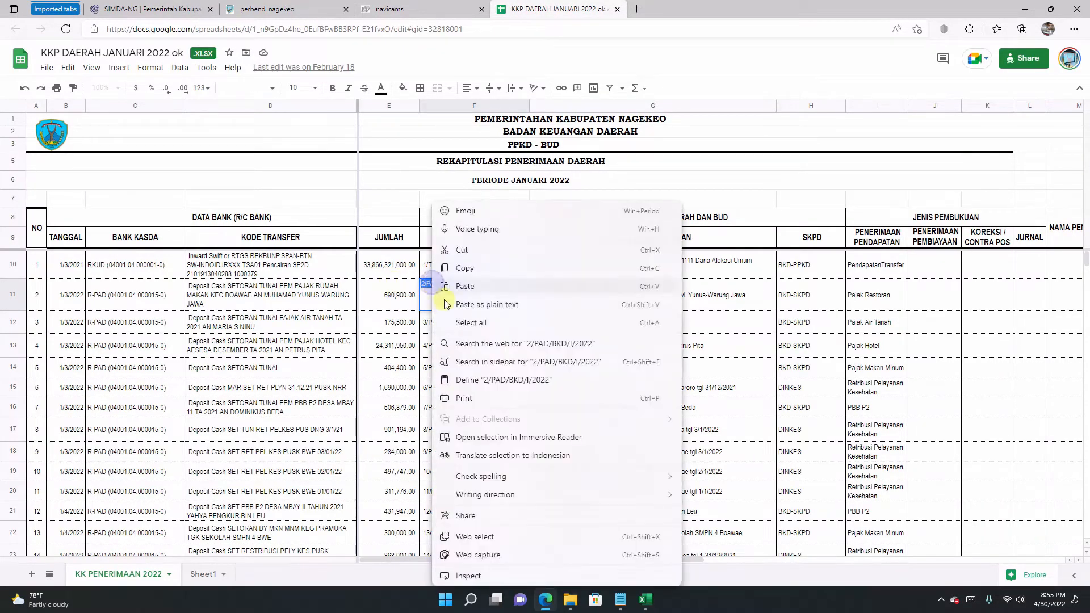
{"action": "left_click", "coordinate": [464, 265]}
{"action": "left_click", "coordinate": [405, 295]}
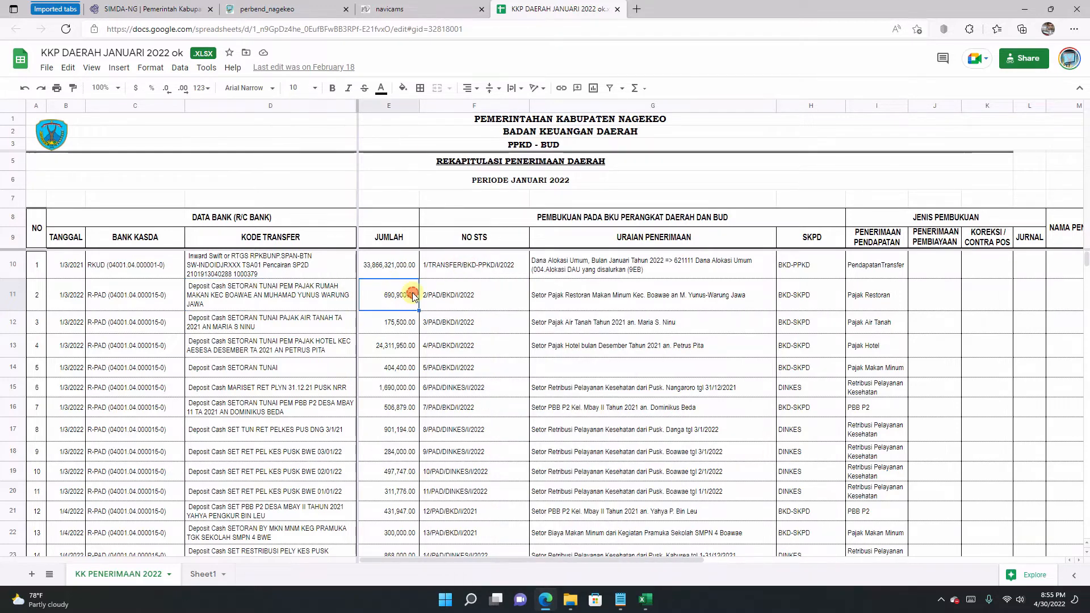
Step: Paste 2/PAD/BKD/I/2022 as the STS number and set the STS date to 3 January 2022
{"action": "left_click", "coordinate": [149, 8]}
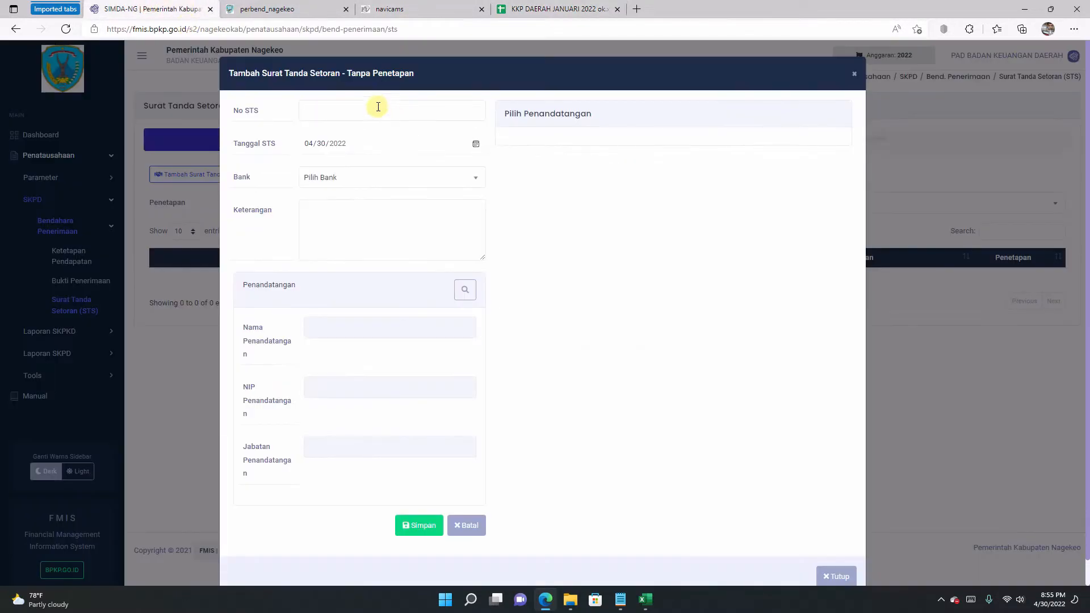
{"action": "right_click", "coordinate": [373, 108]}
{"action": "left_click", "coordinate": [411, 227]}
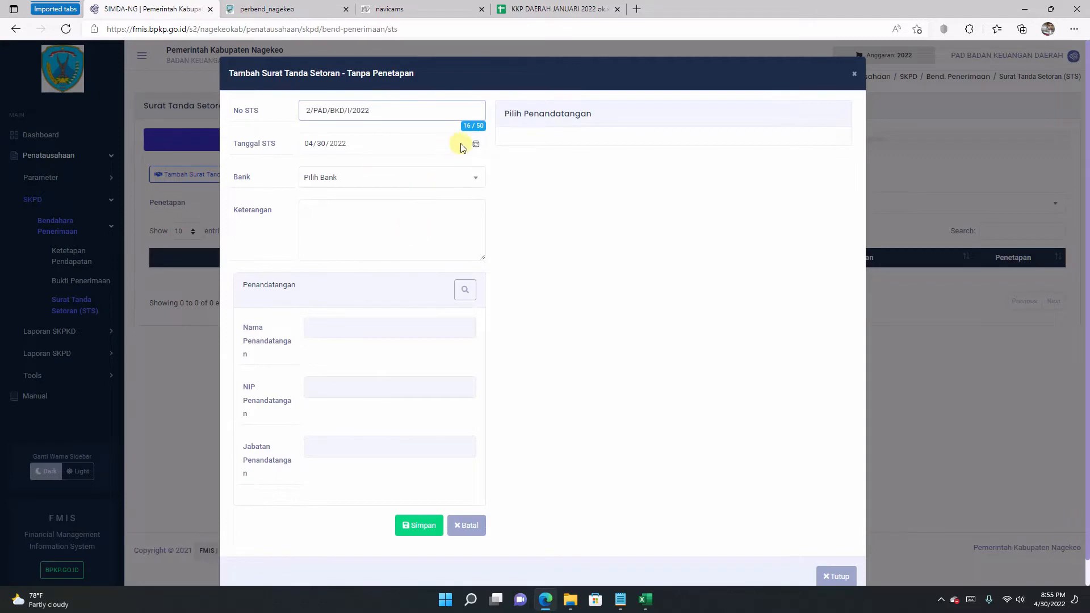
{"action": "left_click", "coordinate": [475, 143]}
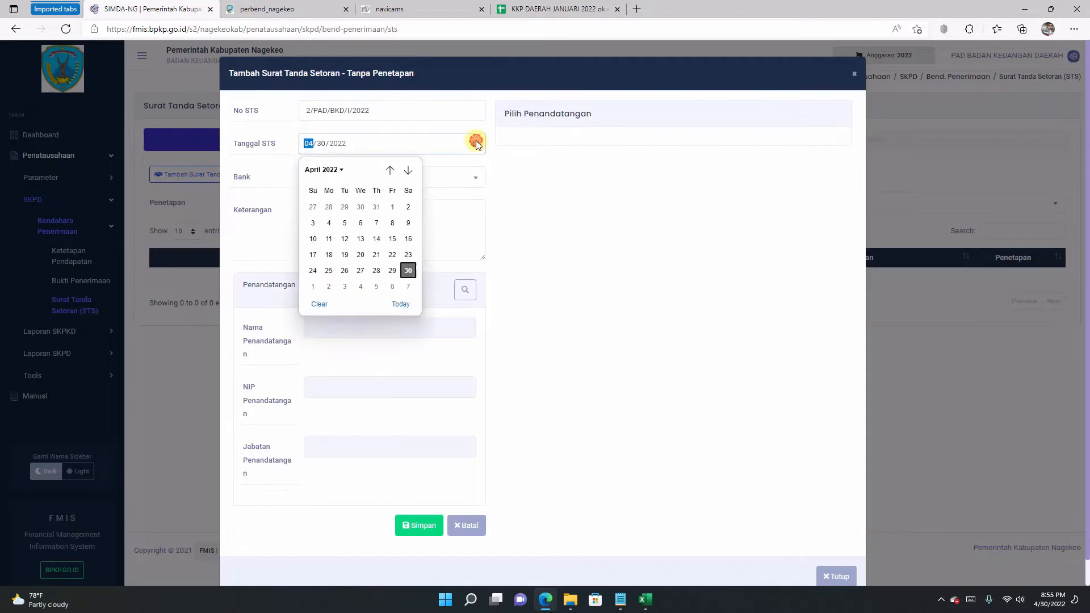
{"action": "left_click", "coordinate": [390, 171]}
{"action": "left_click", "coordinate": [390, 171]}
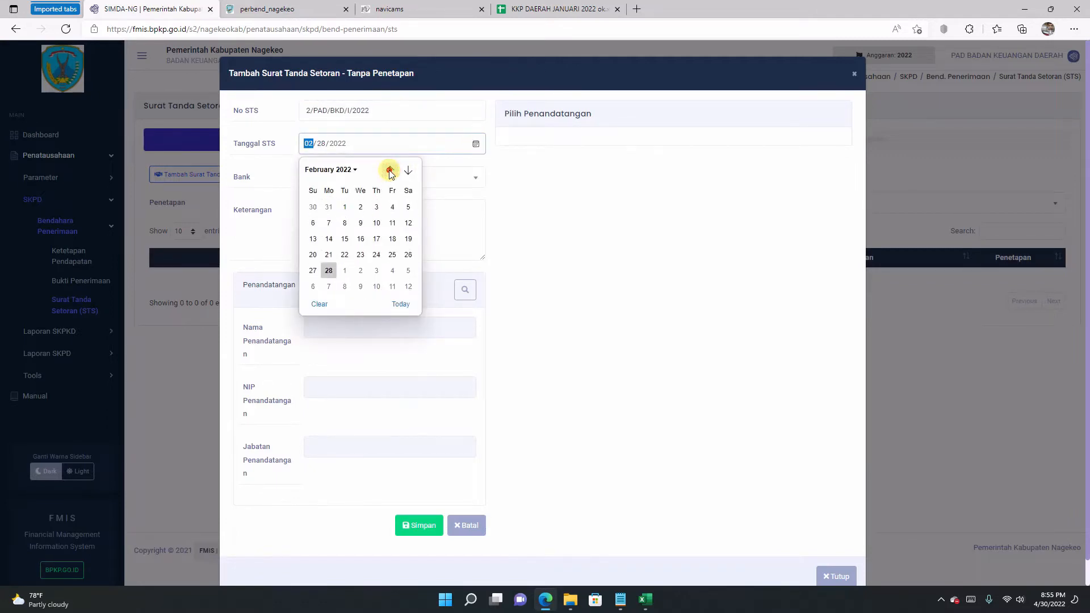
{"action": "left_click", "coordinate": [389, 171]}
{"action": "left_click", "coordinate": [329, 223]}
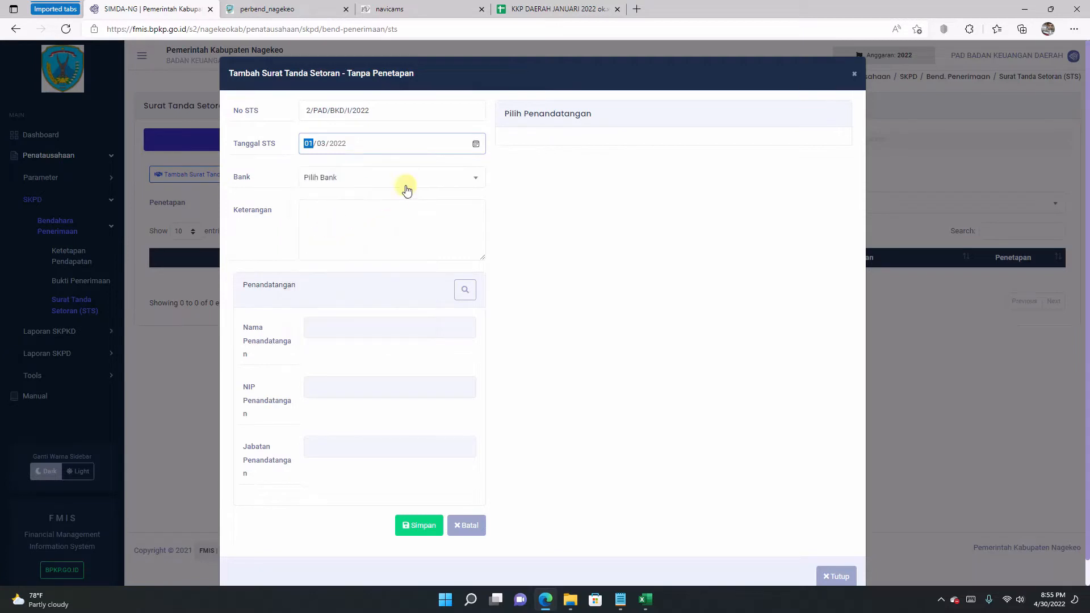
Step: Choose BANK NTT CAB. MBAY as the STS bank account
{"action": "left_click", "coordinate": [418, 178]}
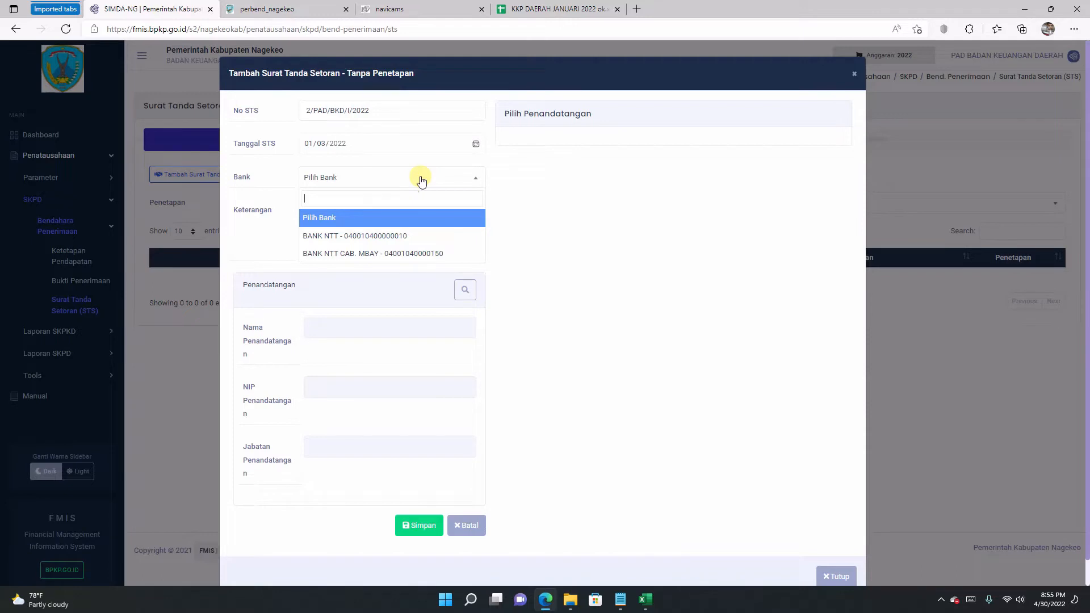
{"action": "left_click", "coordinate": [395, 256]}
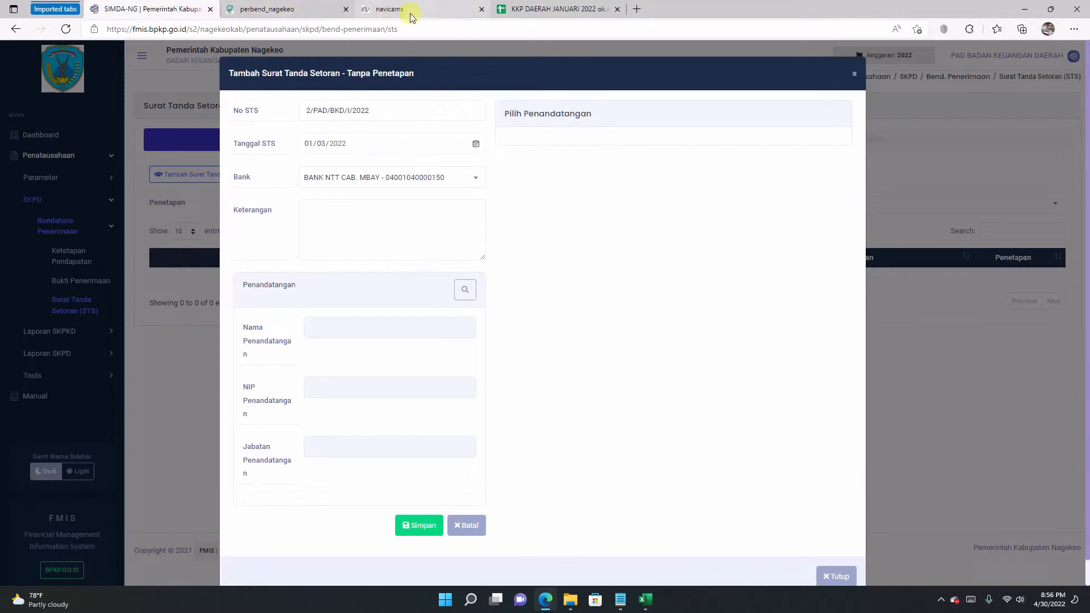
{"action": "left_click", "coordinate": [292, 10]}
{"action": "left_click", "coordinate": [425, 6]}
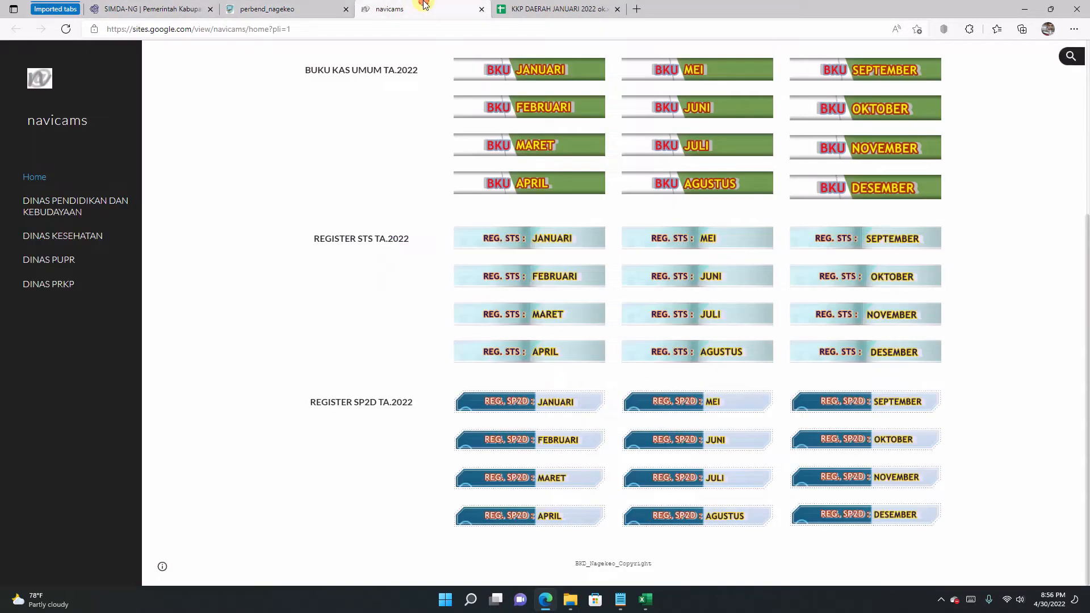
Step: Copy the restaurant tax description from cell G11 and bring it to the STS Keterangan field
{"action": "left_click", "coordinate": [545, 9]}
{"action": "left_click", "coordinate": [577, 296]}
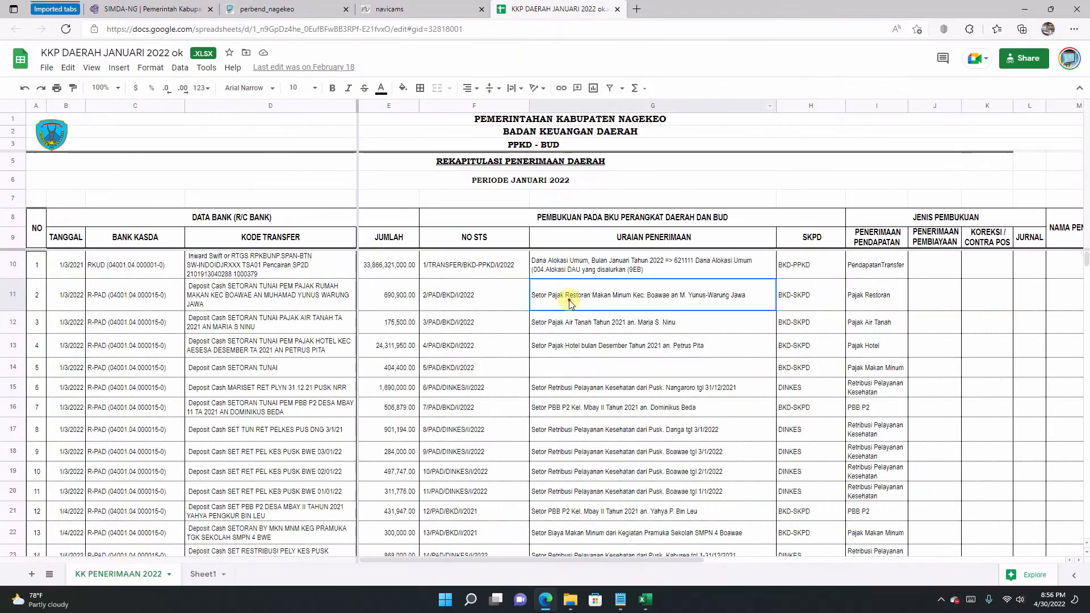
{"action": "double_click", "coordinate": [577, 300]}
{"action": "left_click_drag", "start_coordinate": [741, 283], "coordinate": [536, 283]}
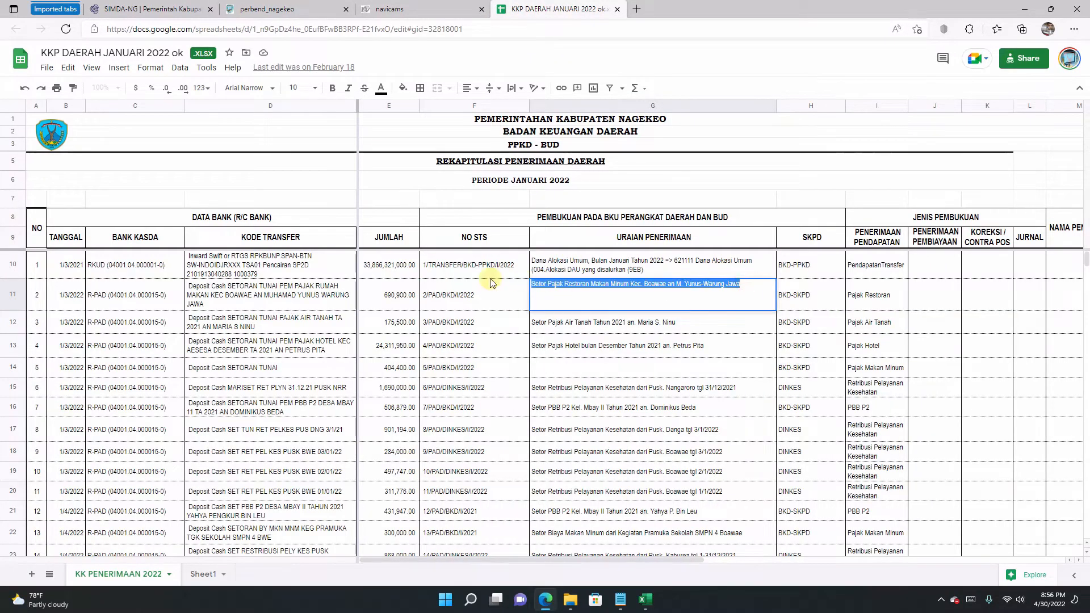
{"action": "right_click", "coordinate": [554, 282]}
{"action": "left_click", "coordinate": [580, 284]}
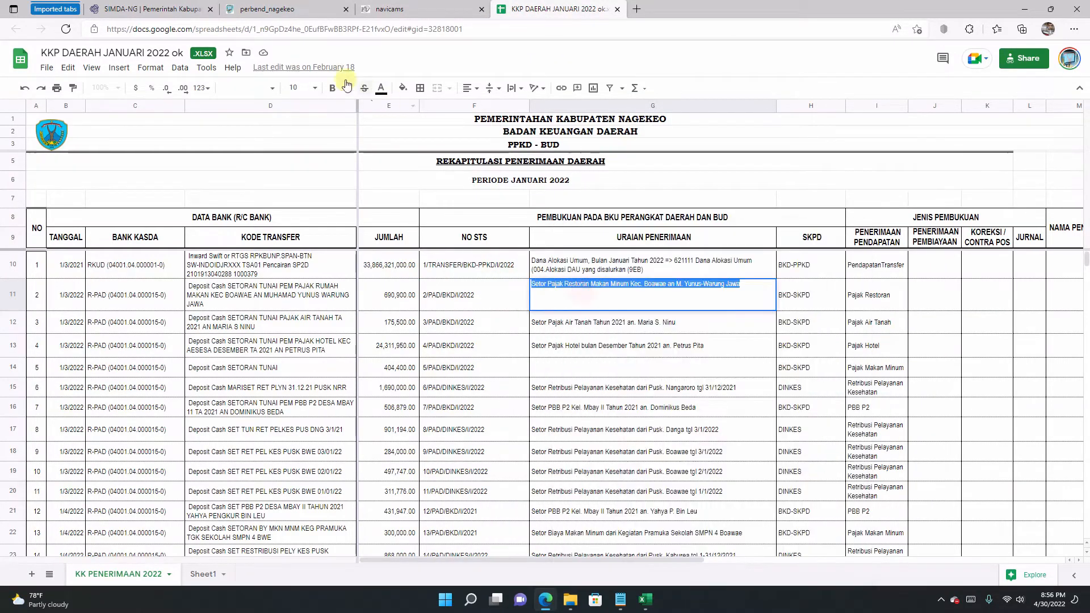
{"action": "left_click", "coordinate": [154, 10]}
{"action": "right_click", "coordinate": [362, 226]}
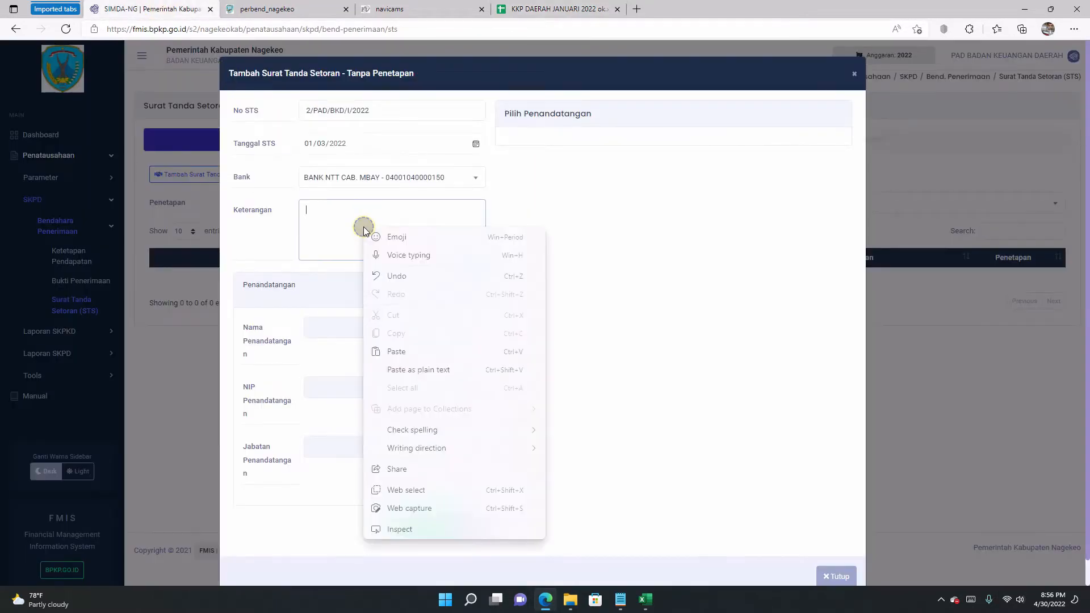
Step: Paste the restaurant tax description, set Bendahara Penerimaan as signer, and save the STS
{"action": "left_click", "coordinate": [396, 352]}
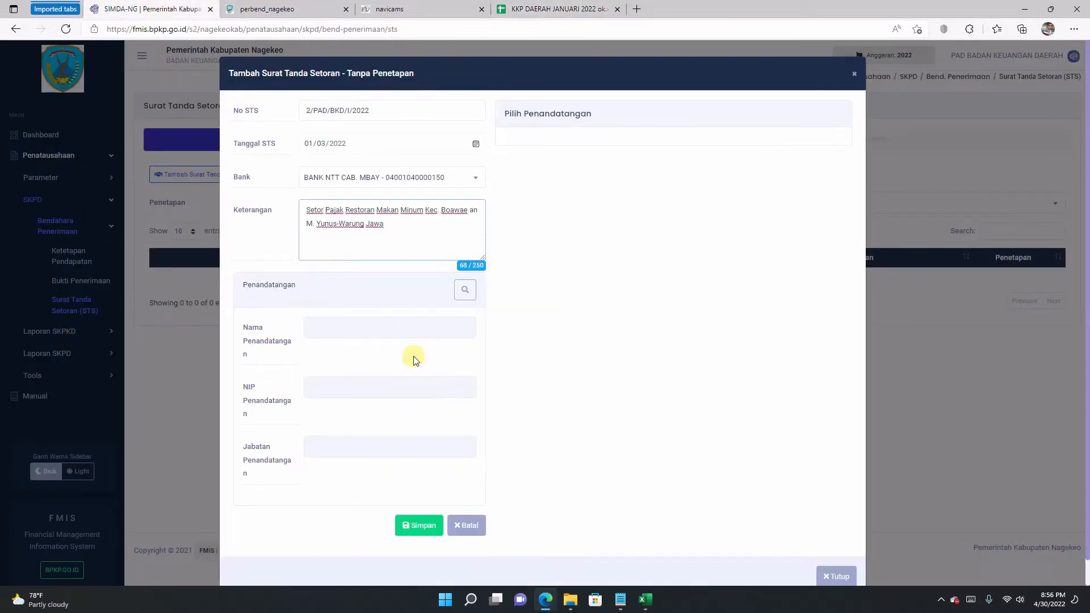
{"action": "left_click", "coordinate": [465, 290]}
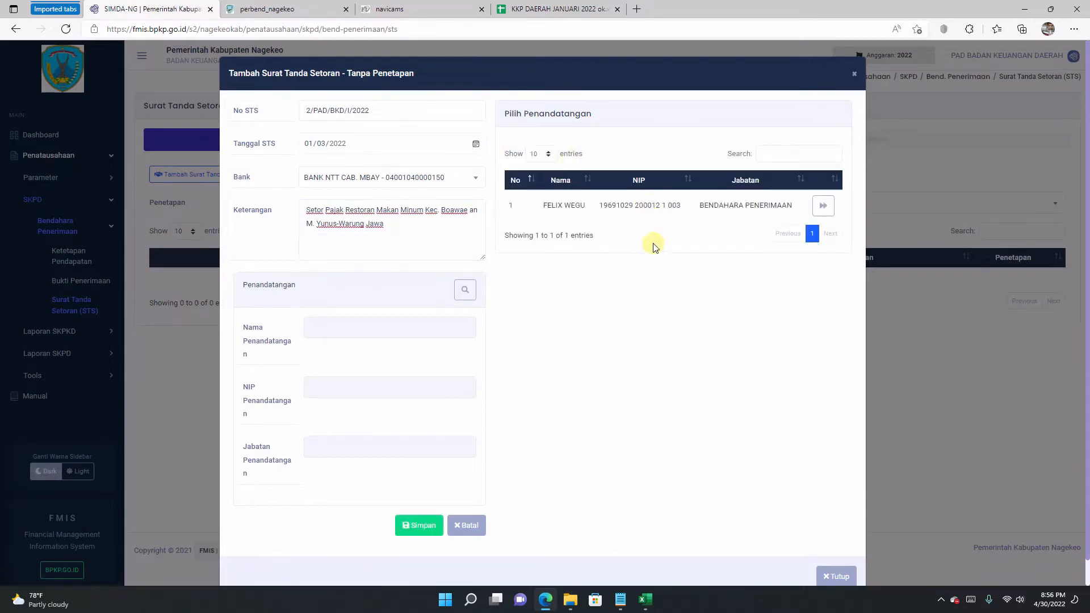
{"action": "left_click", "coordinate": [823, 208]}
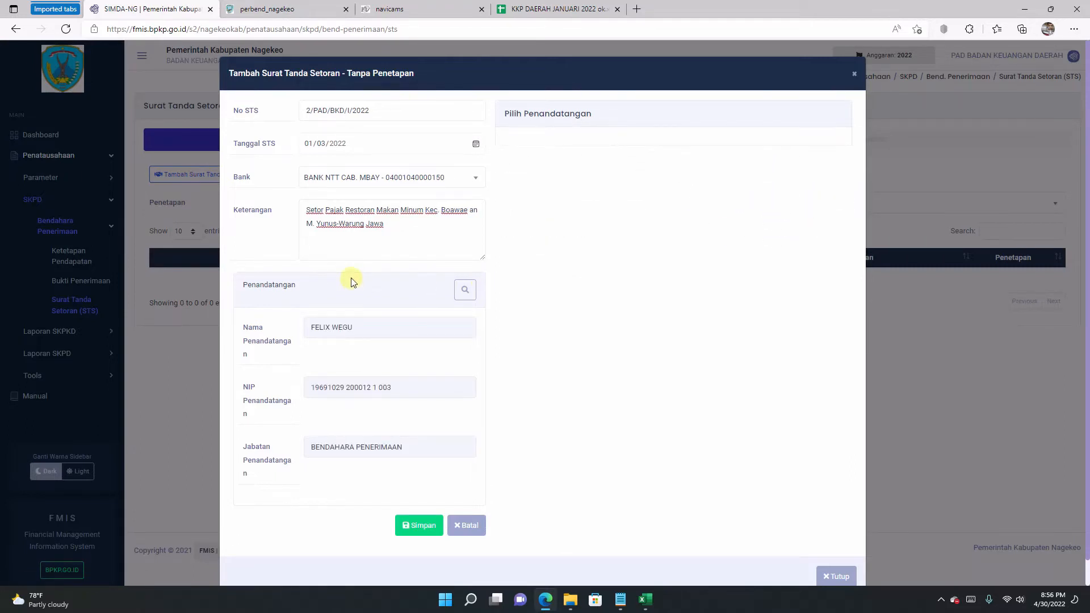
{"action": "scroll", "coordinate": [462, 206], "scroll_direction": "down", "scroll_amount": 1}
{"action": "scroll", "coordinate": [413, 268], "scroll_direction": "up", "scroll_amount": 1}
{"action": "left_click", "coordinate": [420, 529]}
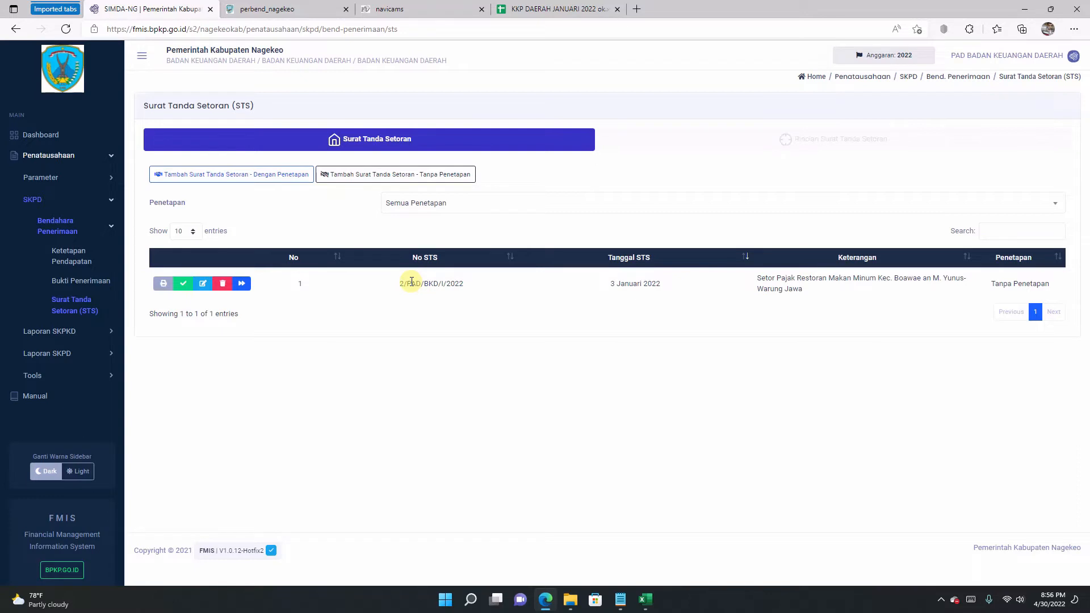
Step: Add receipt 2/PAD/BKD/I/2022 worth 690.900,00 to the STS details
{"action": "left_click", "coordinate": [242, 284]}
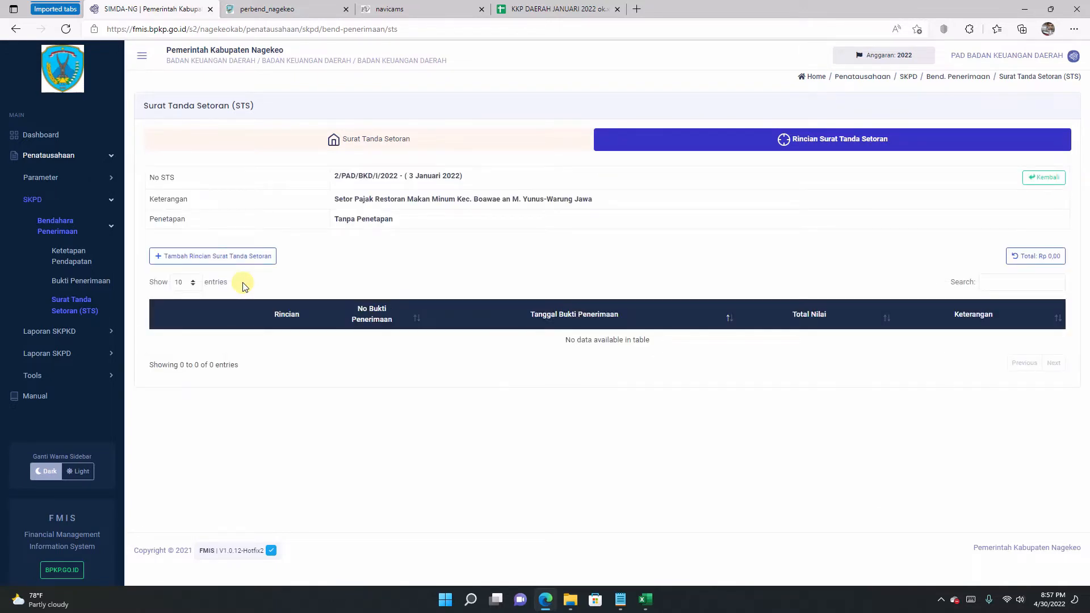
{"action": "left_click", "coordinate": [215, 257]}
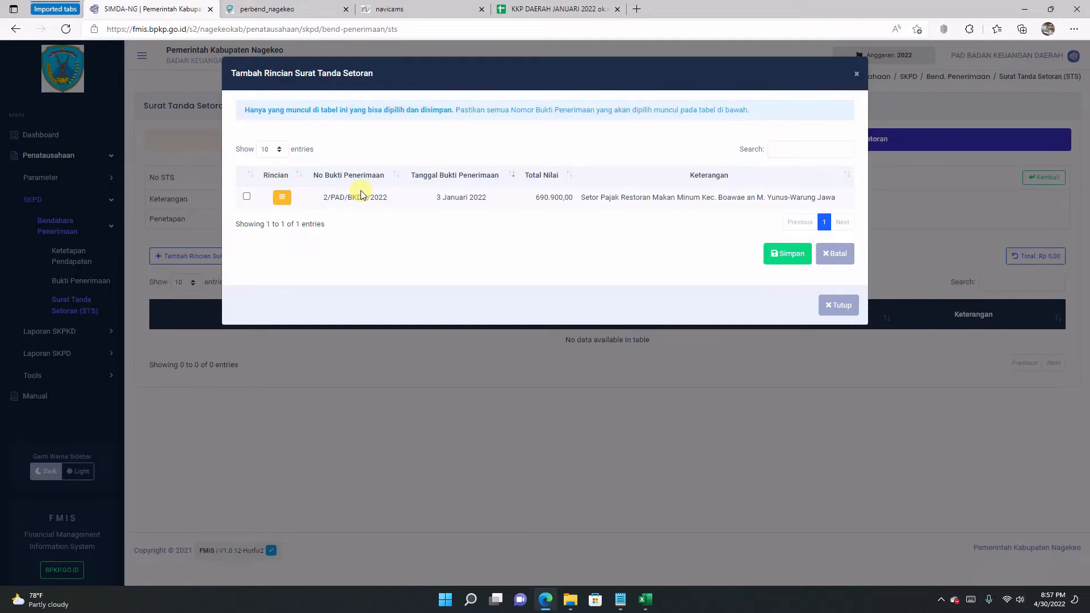
{"action": "left_click", "coordinate": [248, 198]}
{"action": "left_click", "coordinate": [783, 254]}
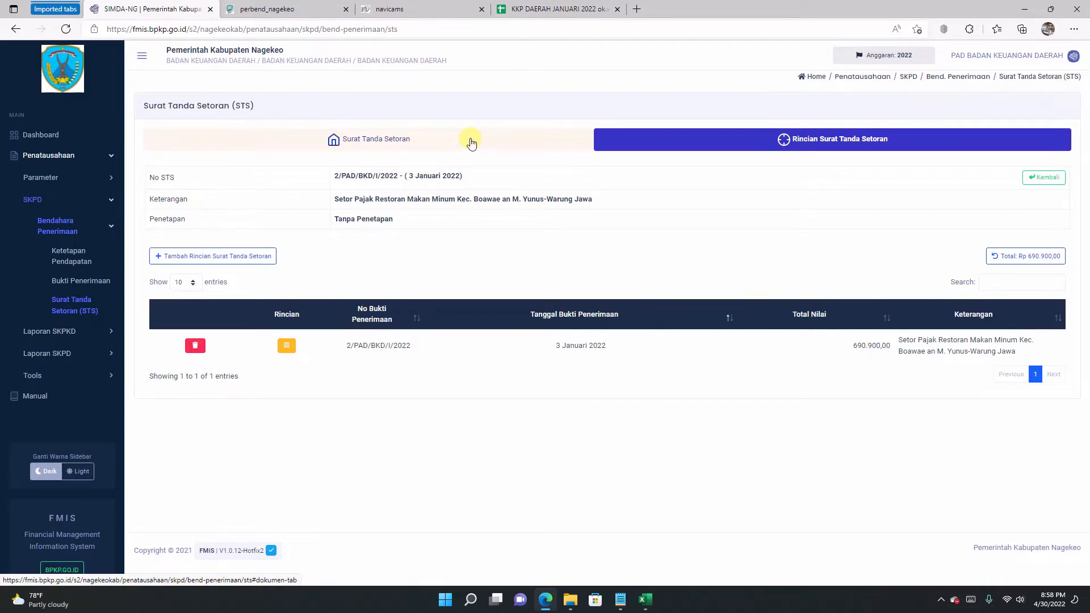
Step: Finalize STS 2/PAD/BKD/I/2022 from the Surat Tanda Setoran list, confirming with Ubah Status
{"action": "left_click", "coordinate": [471, 141]}
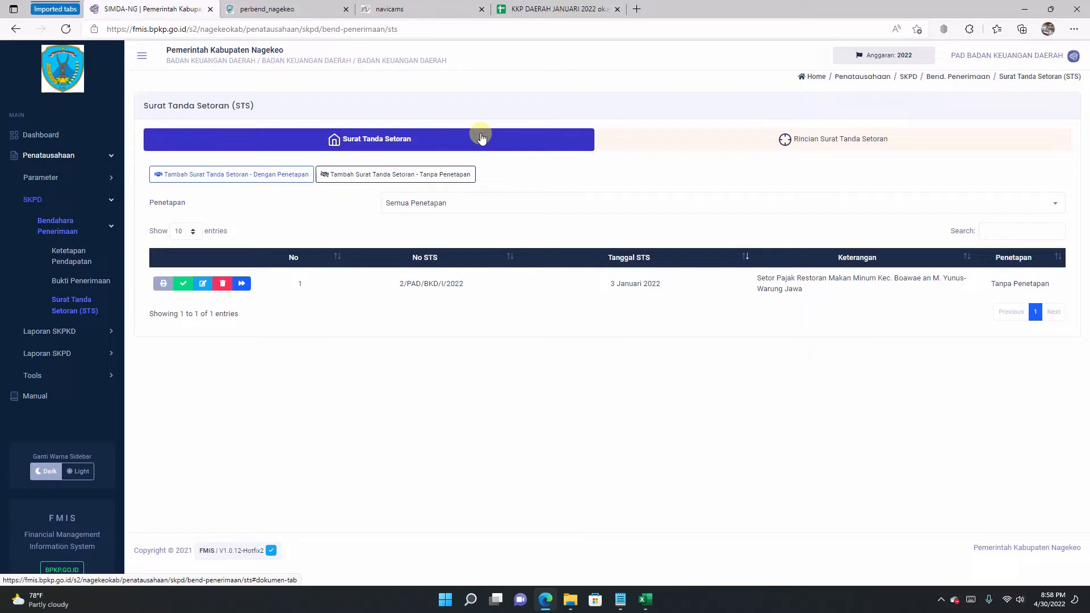
{"action": "left_click", "coordinate": [184, 285]}
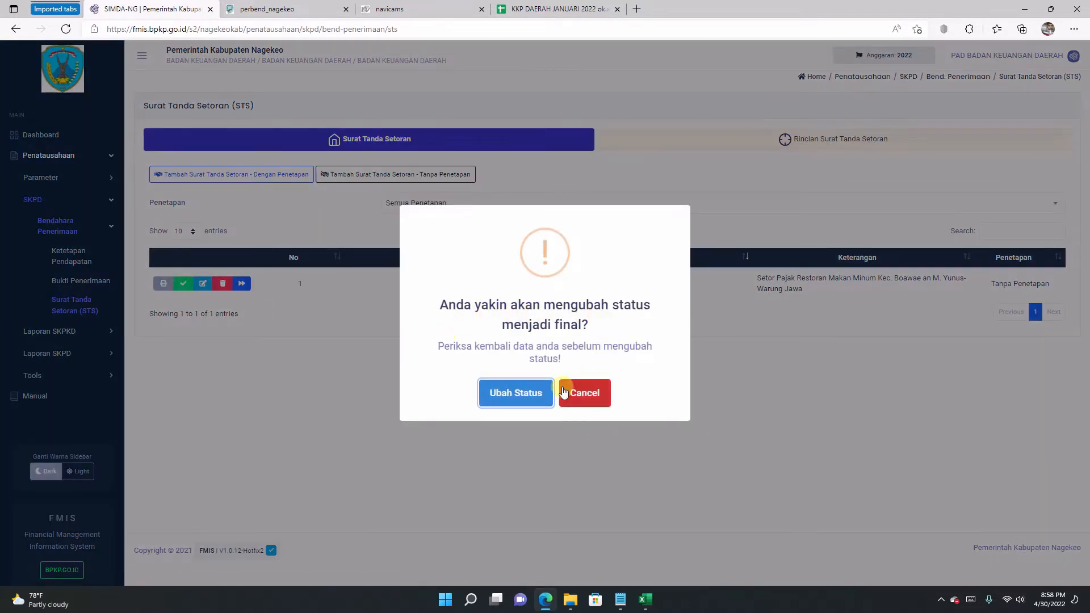
{"action": "left_click", "coordinate": [517, 395]}
{"action": "left_click", "coordinate": [517, 396]}
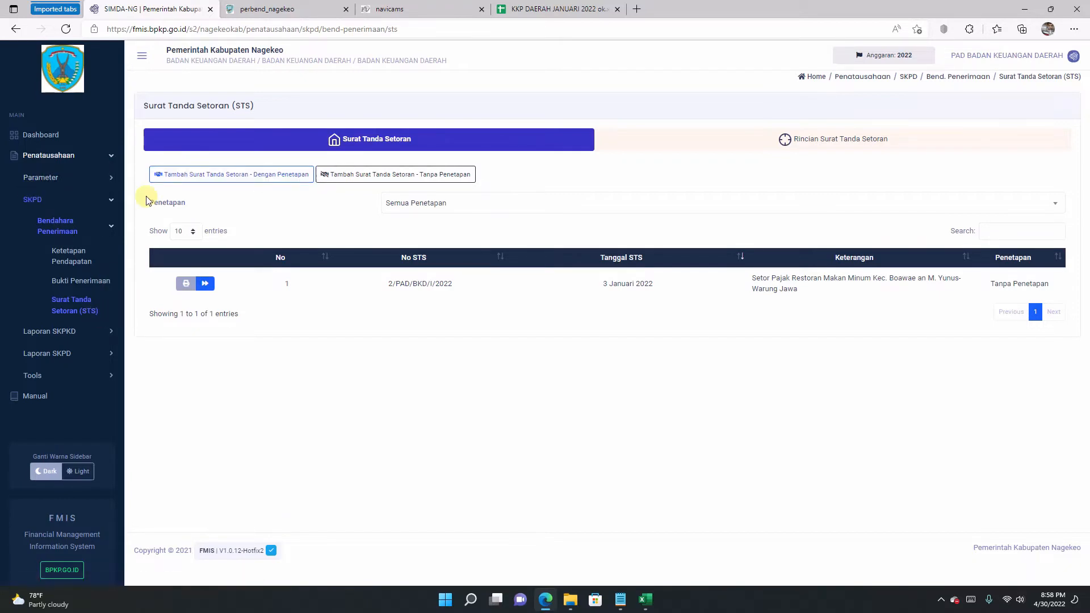
Step: Open a blank Bukti Penerimaan Dengan Penetapan receipt form, then return to the KKP DAERAH sheet
{"action": "left_click", "coordinate": [84, 284]}
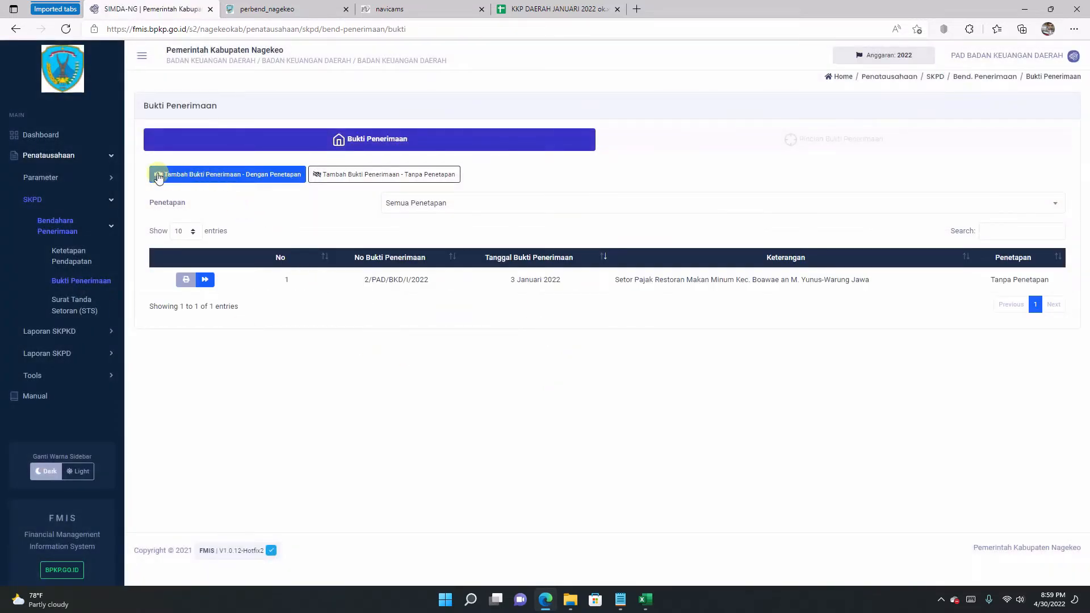
{"action": "left_click", "coordinate": [192, 176]}
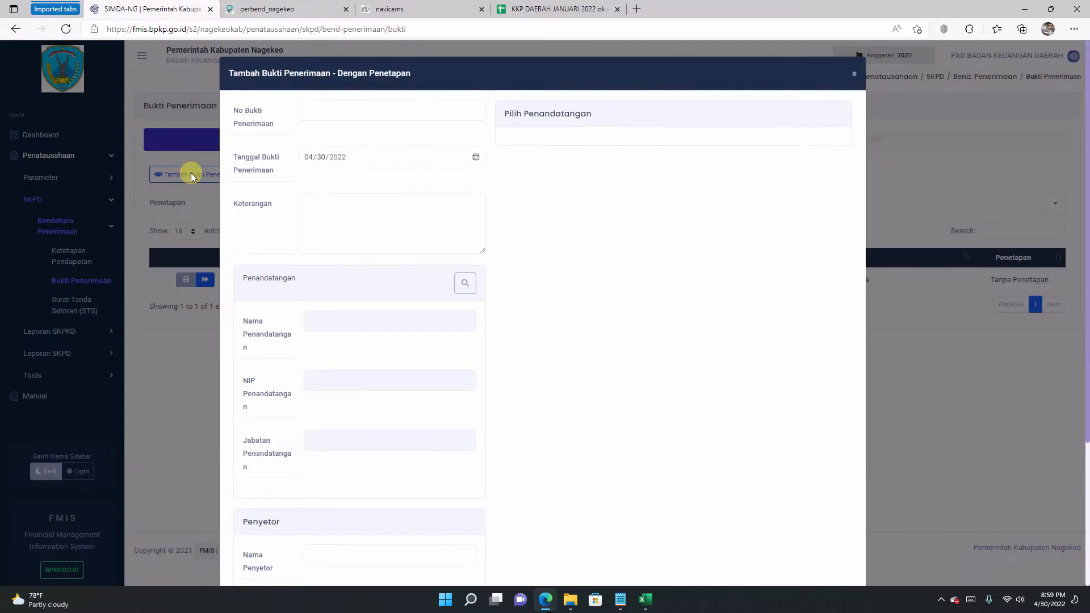
{"action": "scroll", "coordinate": [387, 180], "scroll_direction": "down", "scroll_amount": 3}
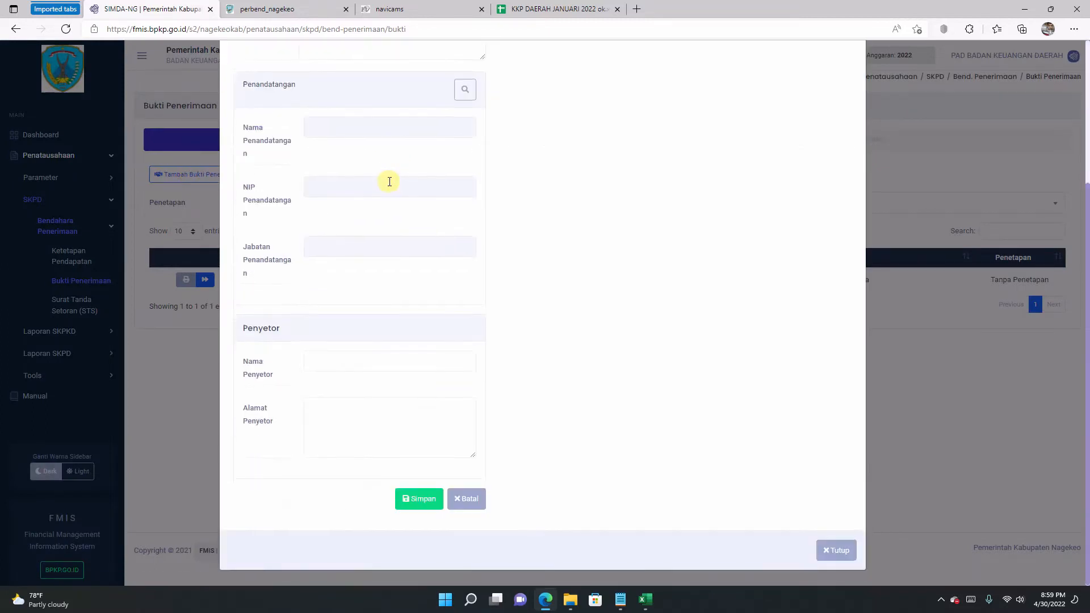
{"action": "scroll", "coordinate": [391, 183], "scroll_direction": "up", "scroll_amount": 3}
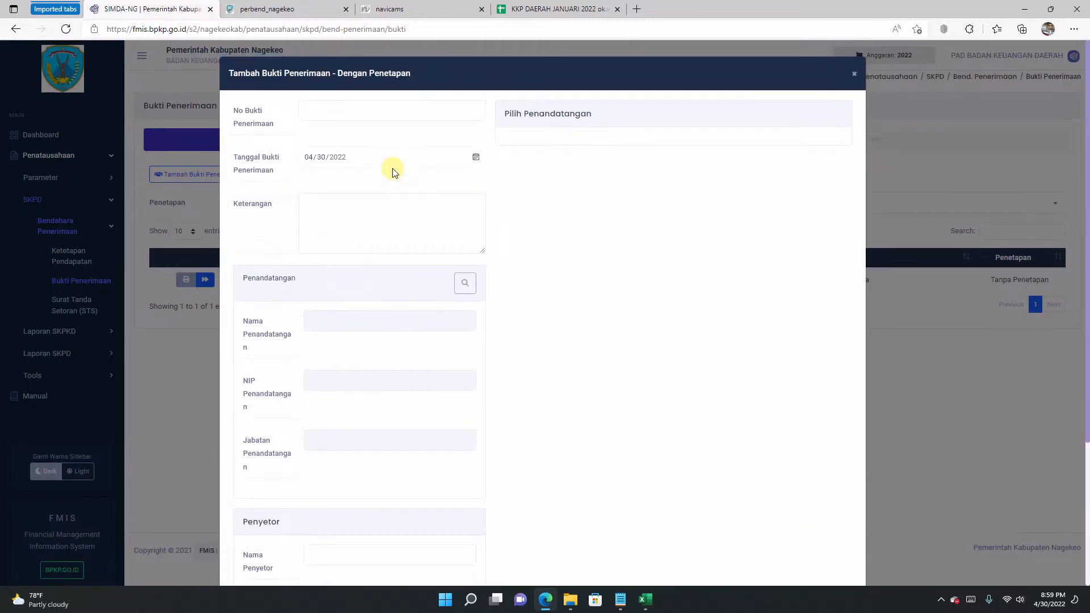
{"action": "left_click", "coordinate": [521, 9]}
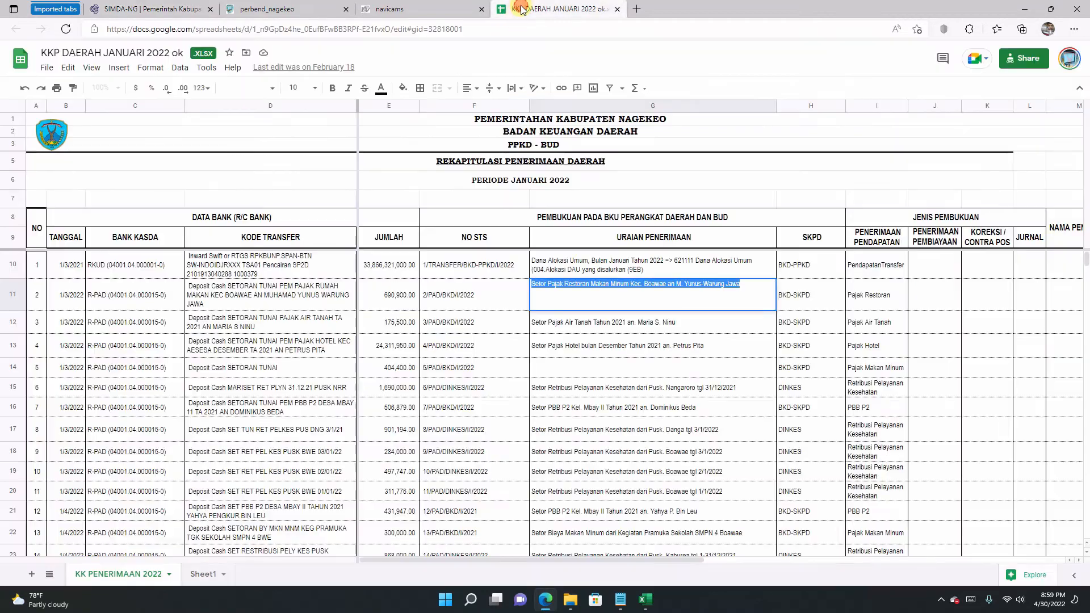
Step: Review the rows 11–17 entries in the KKP DAERAH sheet, settling on row 16's PBB P2 deposit
{"action": "left_click", "coordinate": [551, 366]}
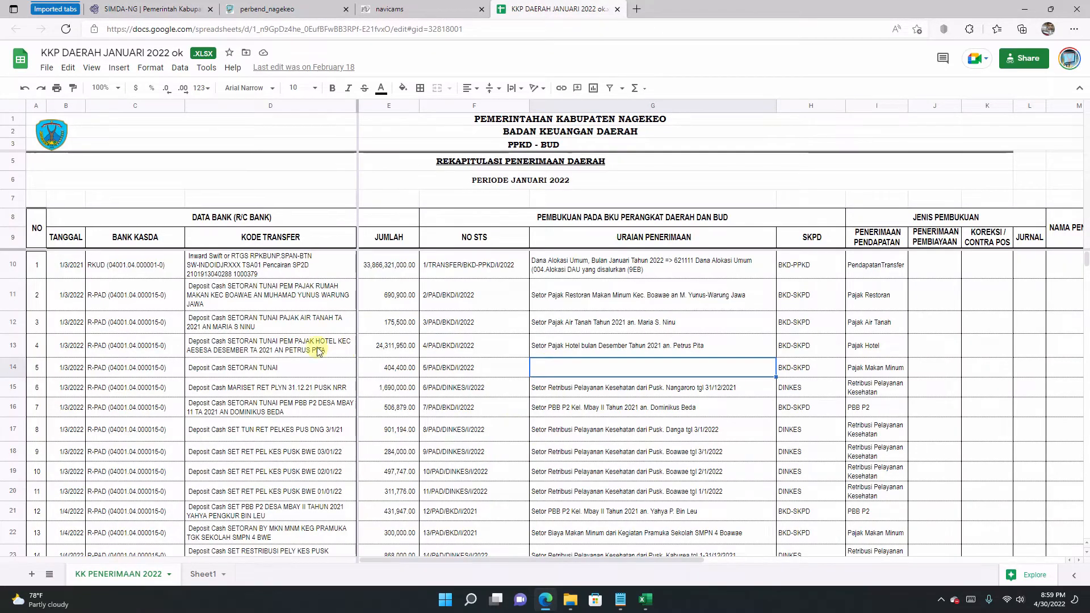
{"action": "left_click", "coordinate": [570, 343]}
{"action": "left_click", "coordinate": [584, 297]}
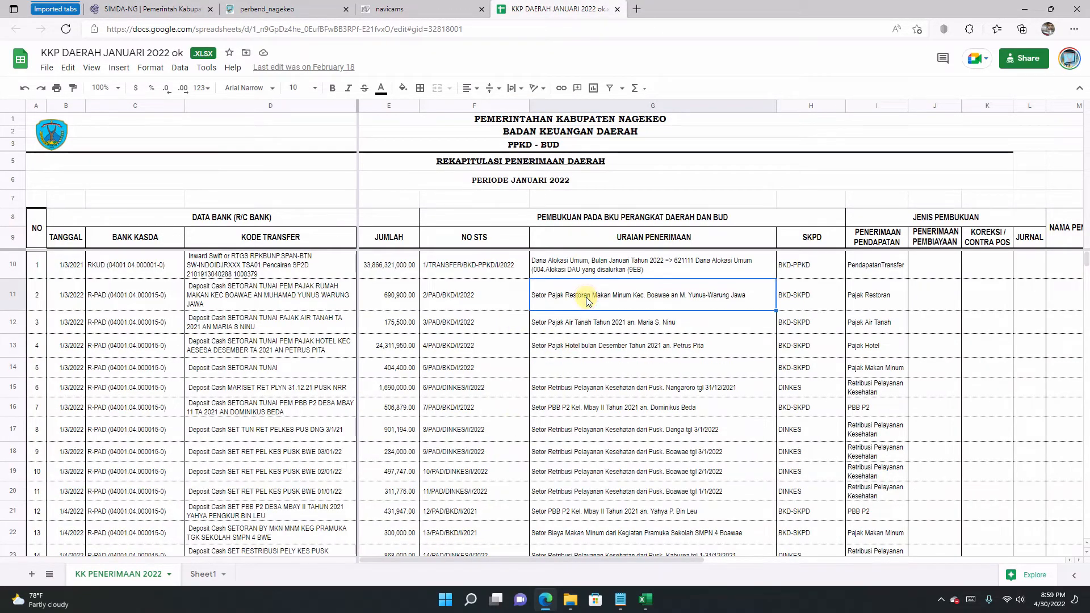
{"action": "left_click", "coordinate": [568, 438]}
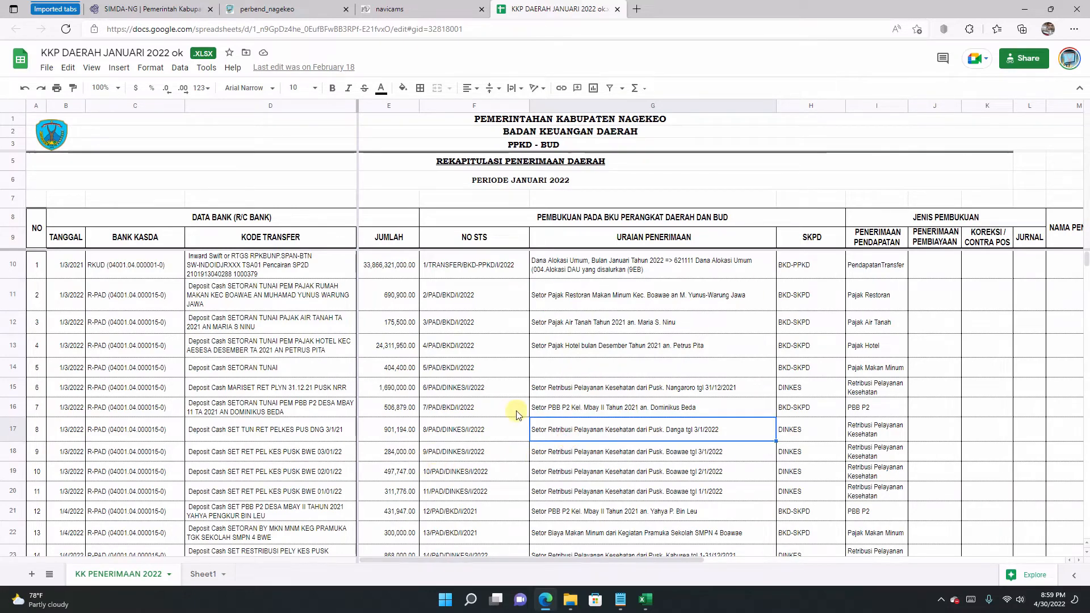
{"action": "left_click", "coordinate": [573, 413]}
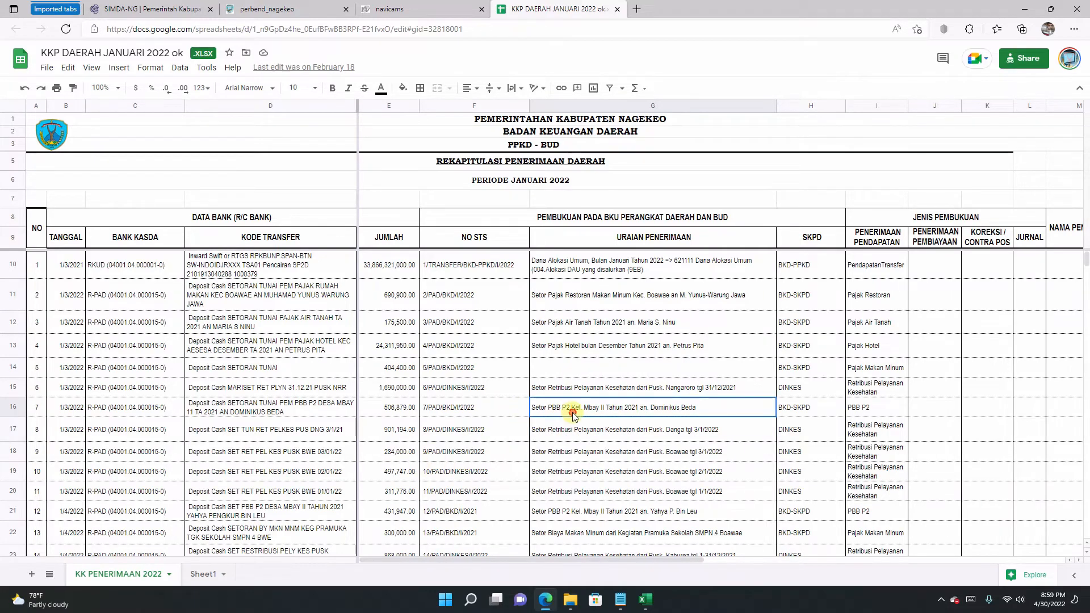
{"action": "left_click", "coordinate": [473, 413]}
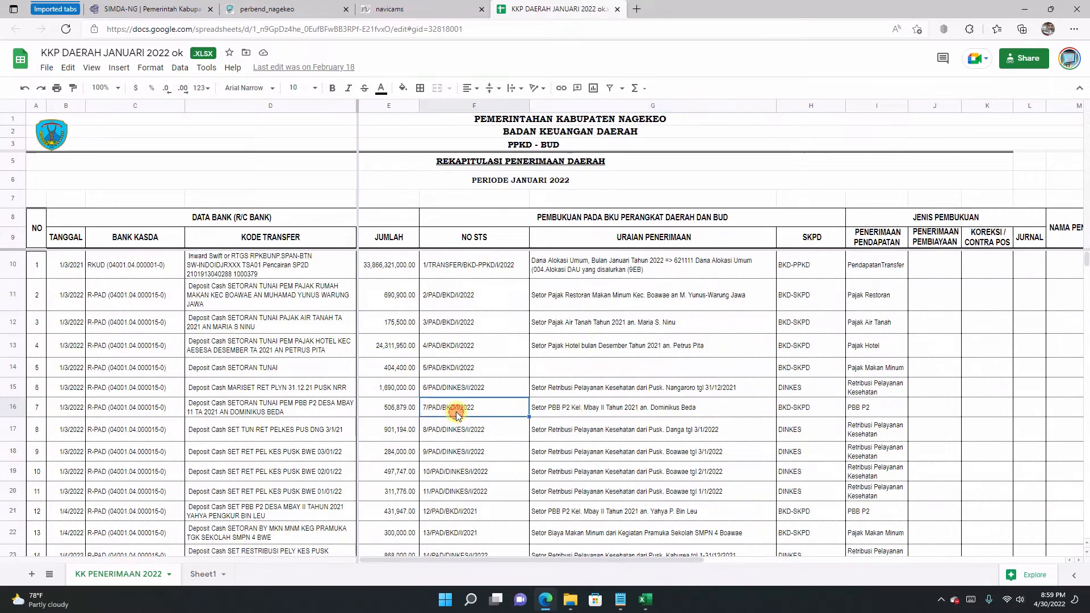
{"action": "left_click", "coordinate": [554, 413]}
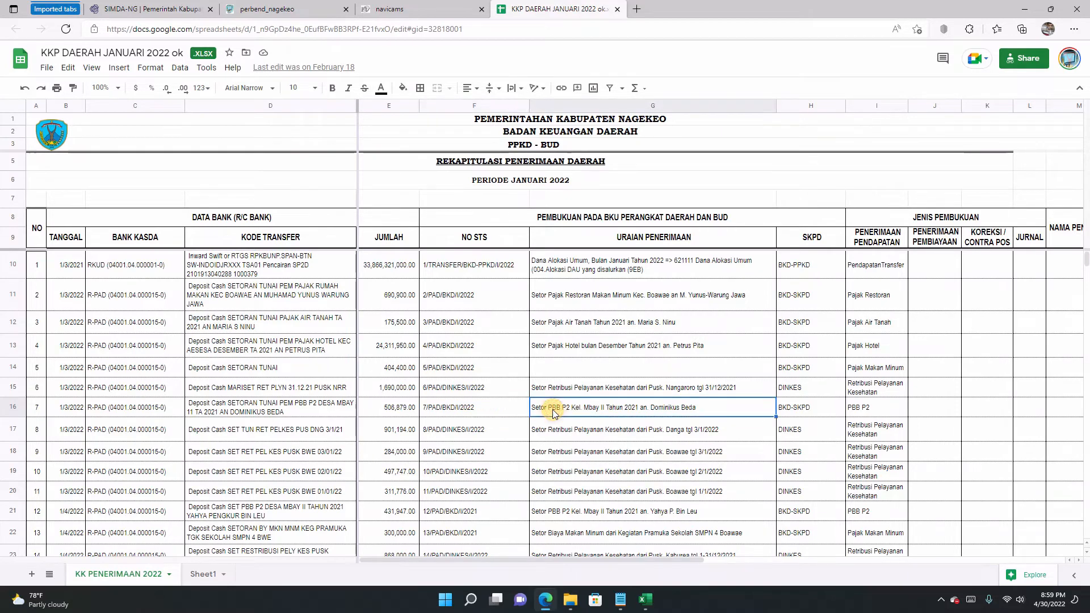
{"action": "left_click", "coordinate": [454, 408]}
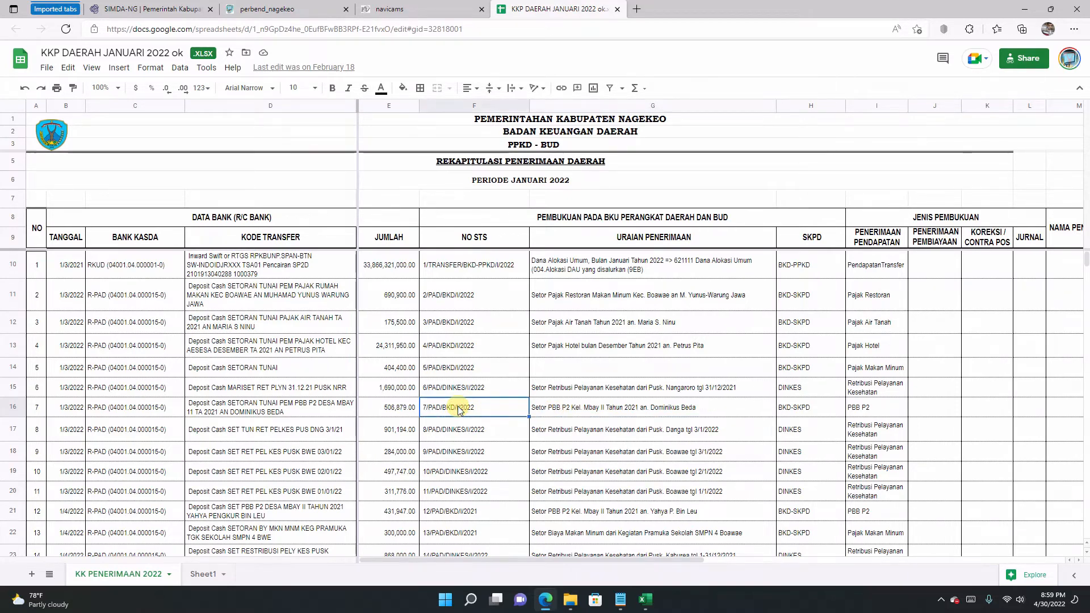
{"action": "left_click", "coordinate": [570, 409]}
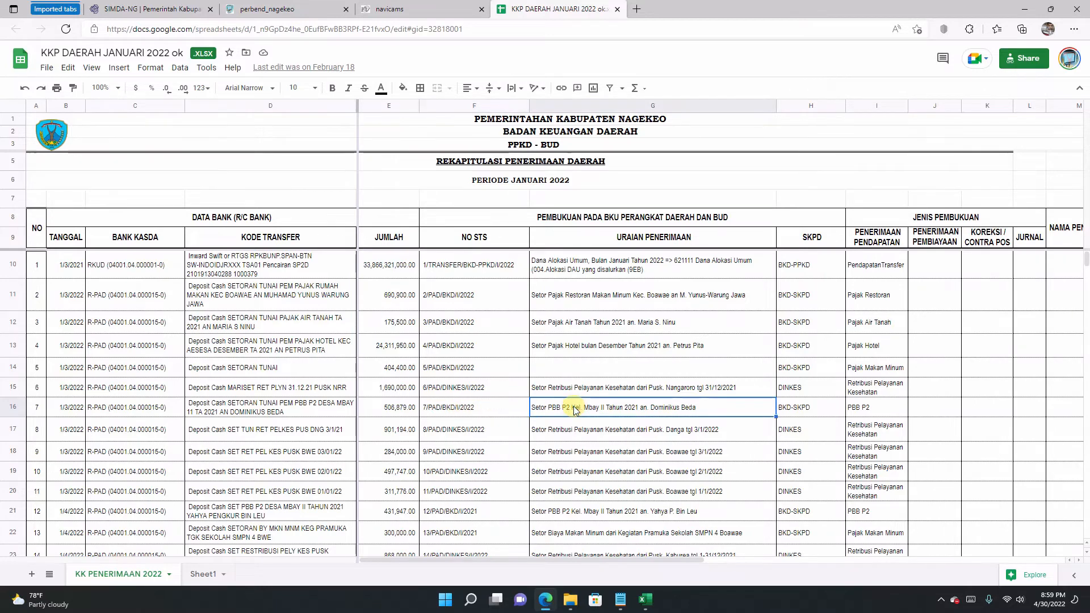
Step: Copy STS number 7/PAD/BKD/I/2022 from cell F16 and return to the receipt's No Bukti field
{"action": "double_click", "coordinate": [482, 411]}
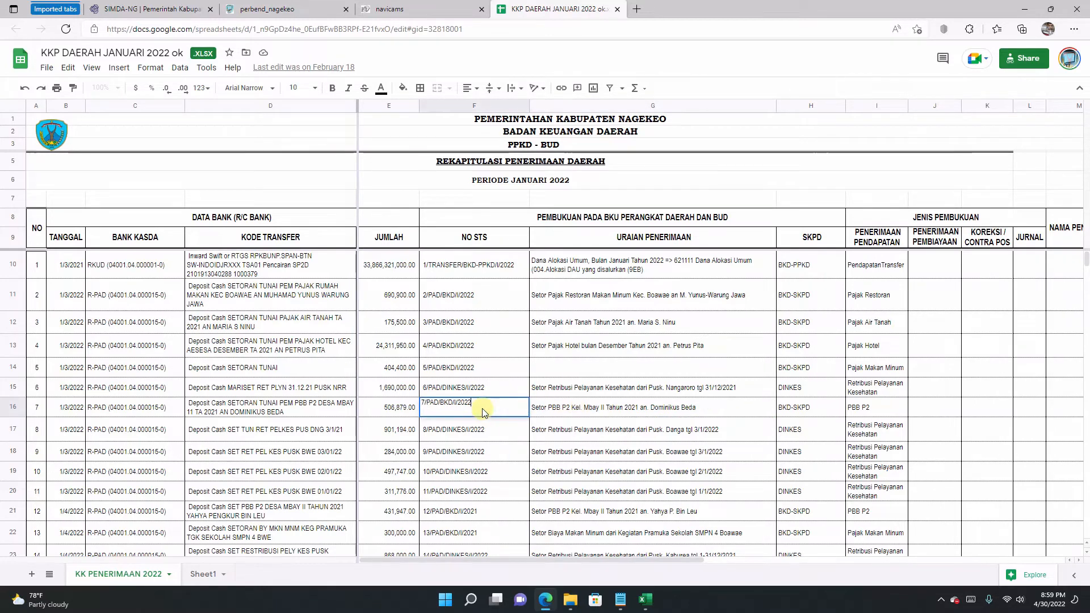
{"action": "mouse_move", "coordinate": [476, 402]}
{"action": "left_mouse_down"}
{"action": "mouse_move", "coordinate": [411, 404]}
{"action": "mouse_move", "coordinate": [498, 405]}
{"action": "left_mouse_up"}
{"action": "key", "text": "ctrl+c"}
{"action": "left_click", "coordinate": [430, 403]}
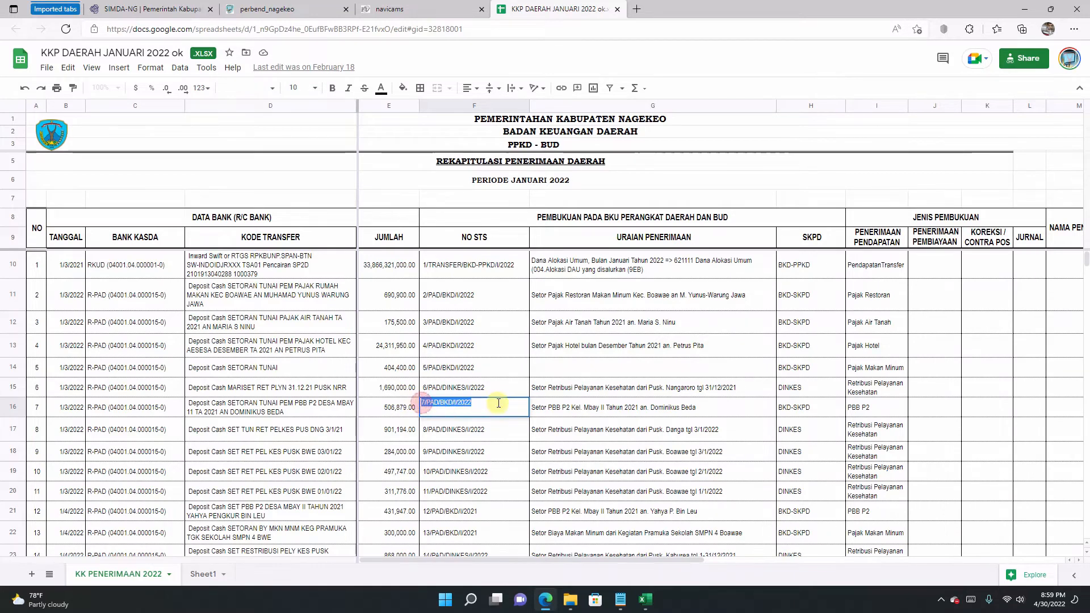
{"action": "right_click", "coordinate": [454, 404]}
{"action": "left_click", "coordinate": [482, 87]}
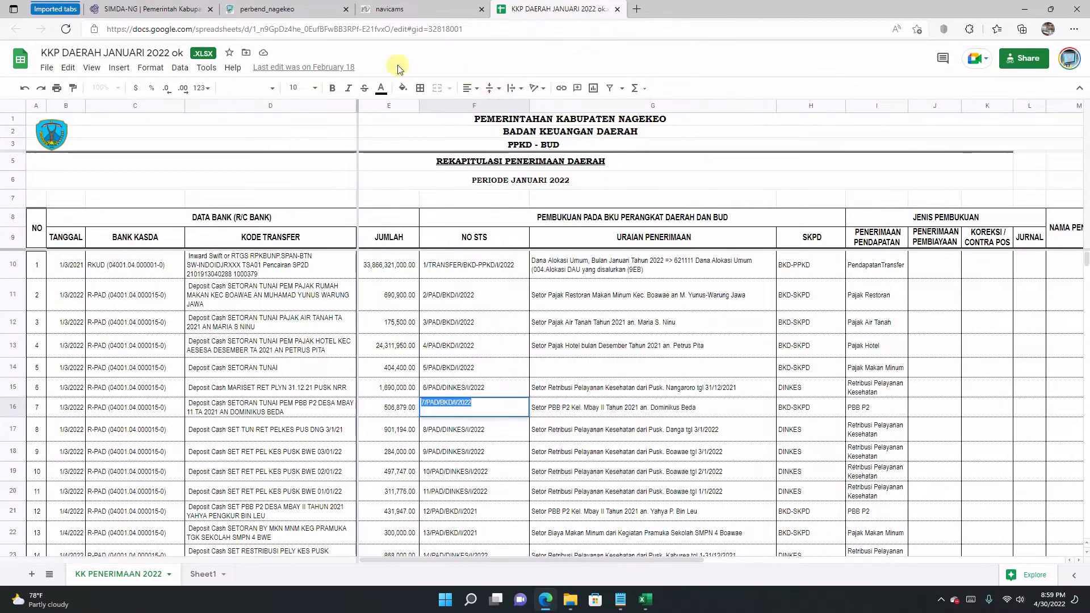
{"action": "left_click", "coordinate": [131, 8]}
{"action": "left_click", "coordinate": [327, 111]}
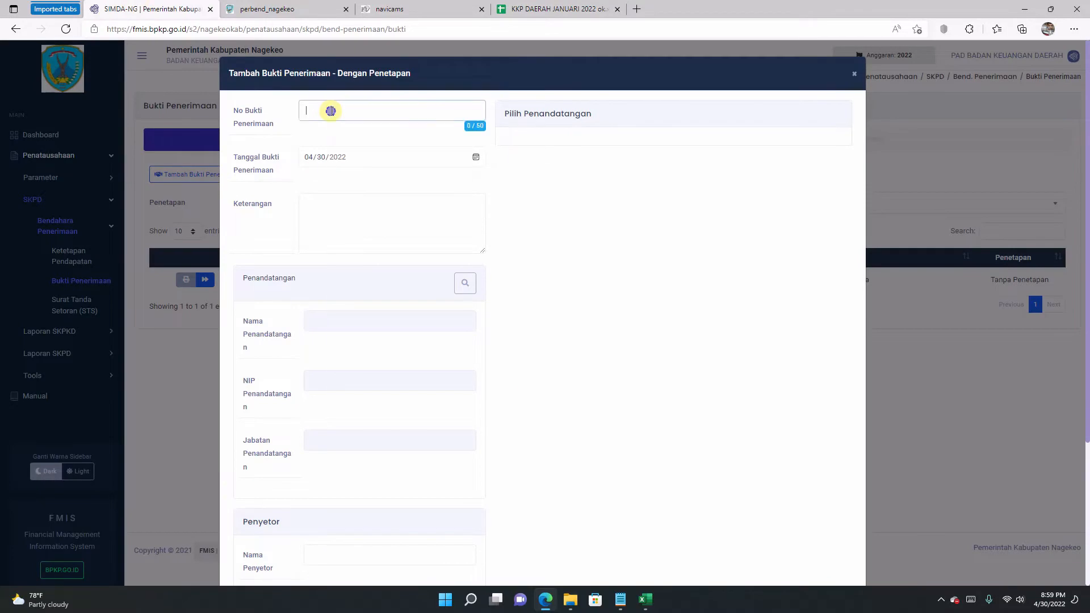
Step: Paste 7/PAD/BKD/I/2022 as the receipt number
{"action": "right_click", "coordinate": [331, 112]}
{"action": "left_click", "coordinate": [363, 236]}
{"action": "left_click", "coordinate": [542, 8]}
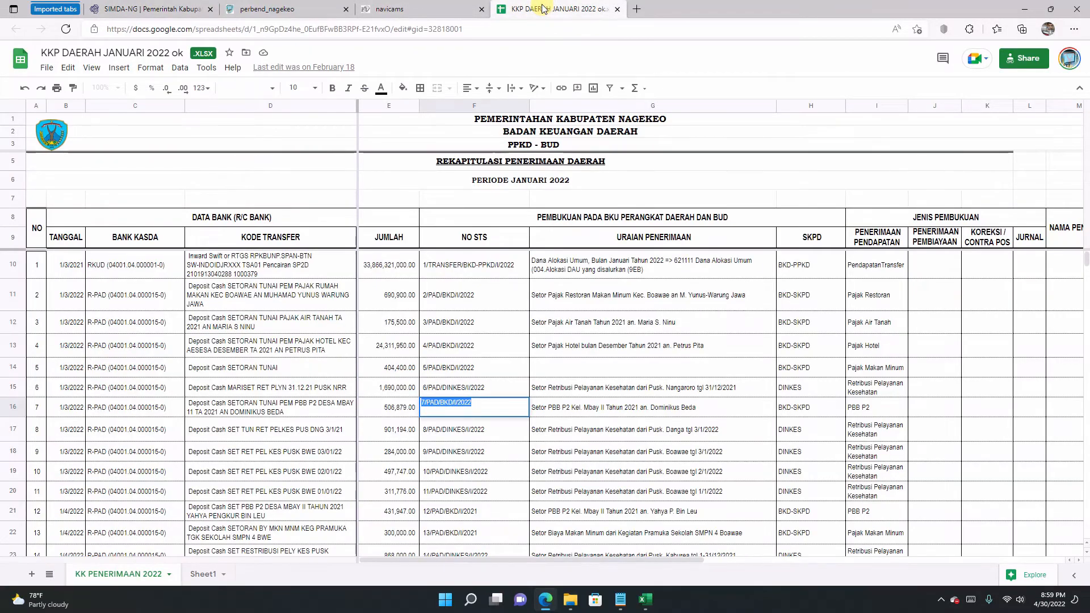
{"action": "left_click", "coordinate": [127, 13]}
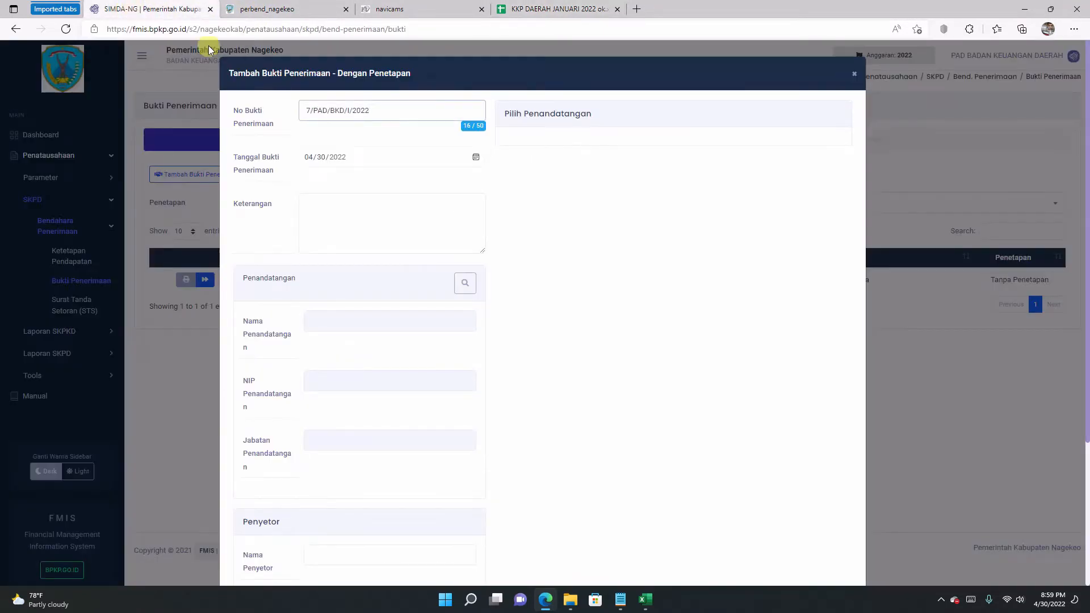
Step: Set the receipt date to 01/03/2022 (3 January 2022), then open G16's description in the sheet
{"action": "left_click", "coordinate": [476, 157]}
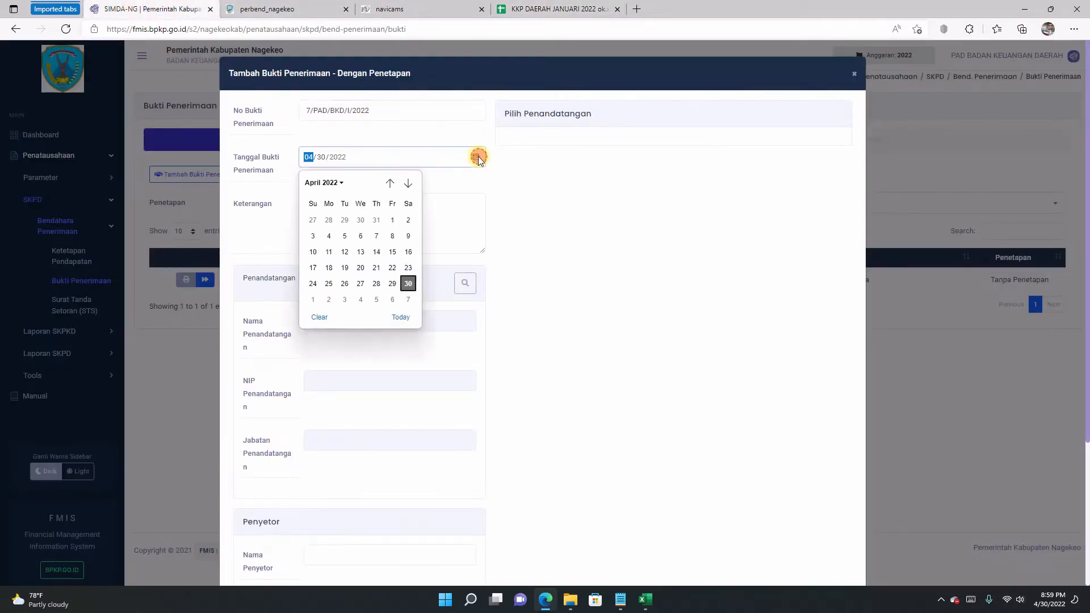
{"action": "left_click", "coordinate": [387, 182]}
{"action": "left_click", "coordinate": [387, 183]}
{"action": "left_click", "coordinate": [388, 183]}
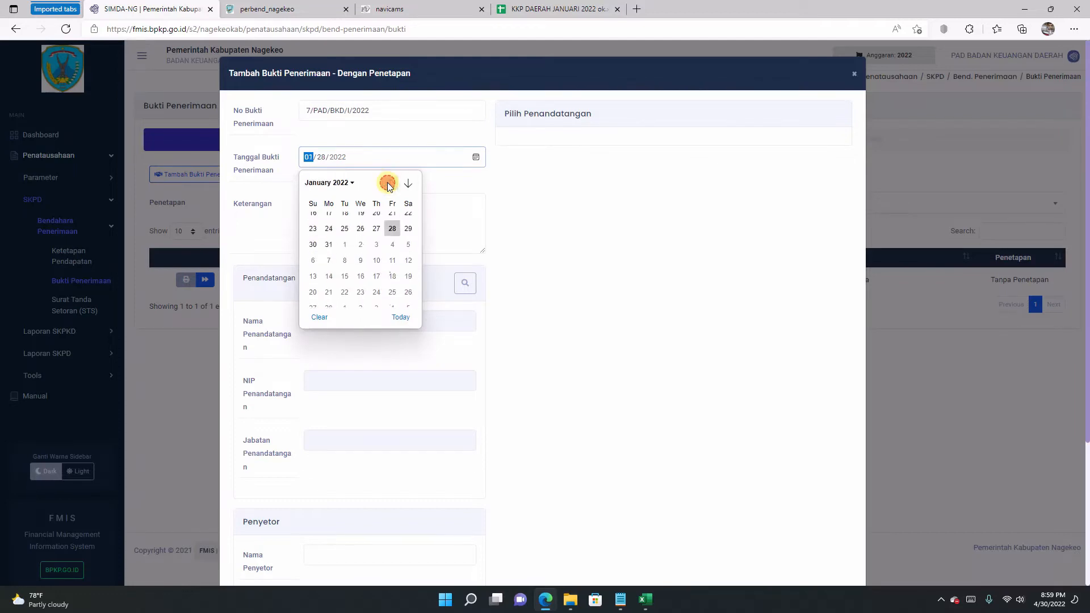
{"action": "left_click", "coordinate": [328, 237]}
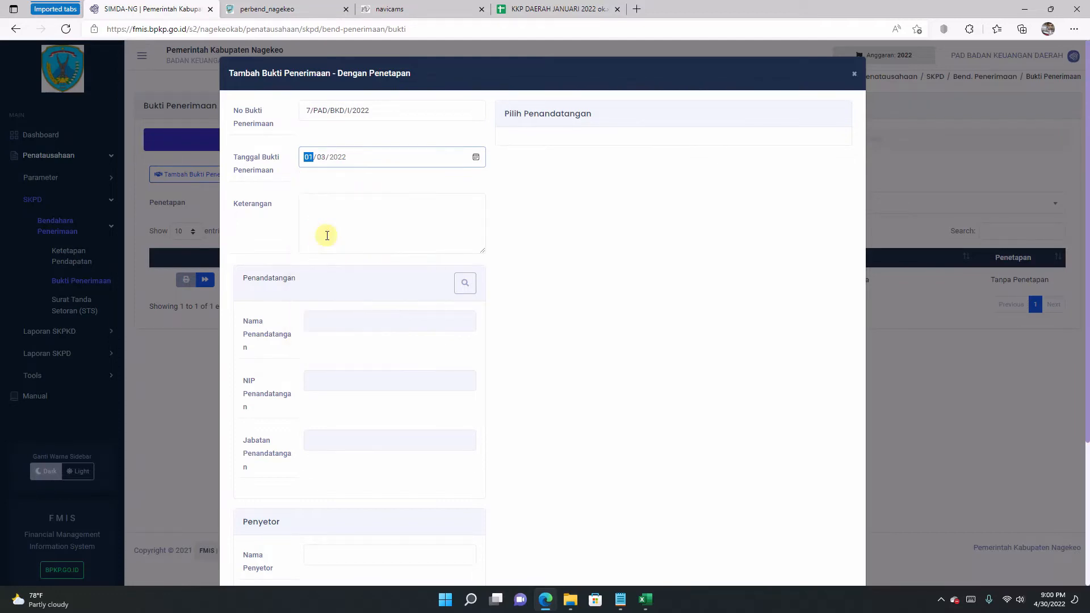
{"action": "left_click", "coordinate": [522, 10]}
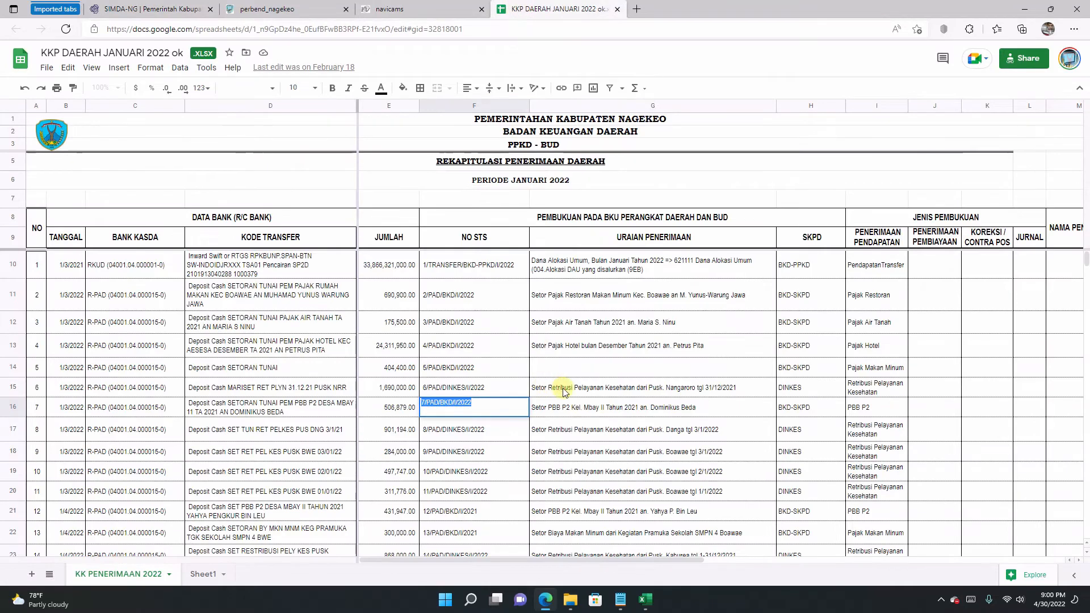
{"action": "double_click", "coordinate": [578, 404]}
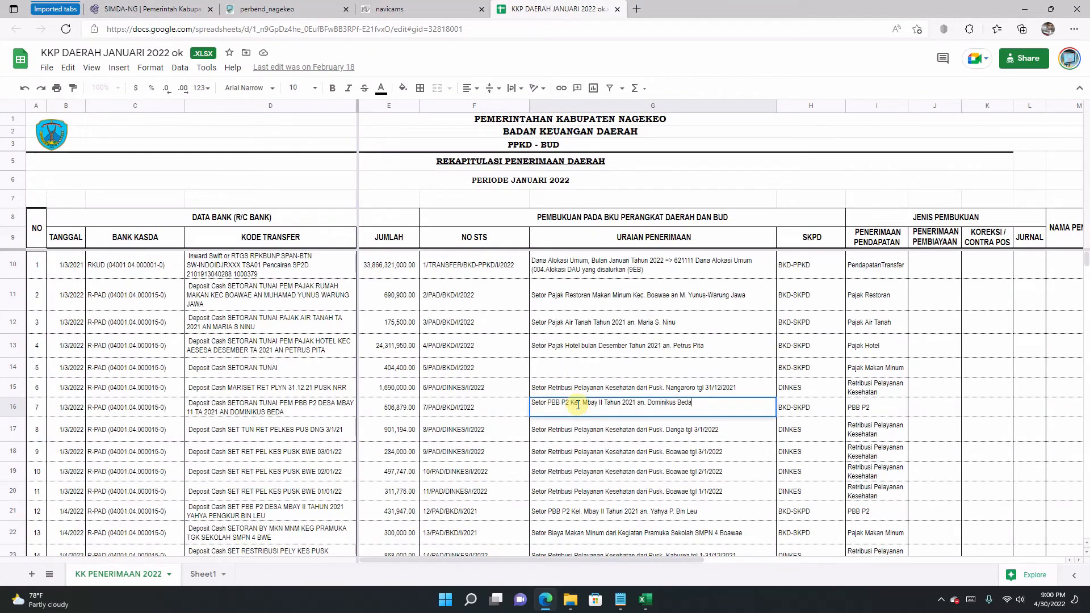
Step: Paste the PBB P2 deposit description into Keterangan and choose the receiving treasurer as signer
{"action": "key", "text": "ctrl+a"}
{"action": "key", "text": "ctrl+c"}
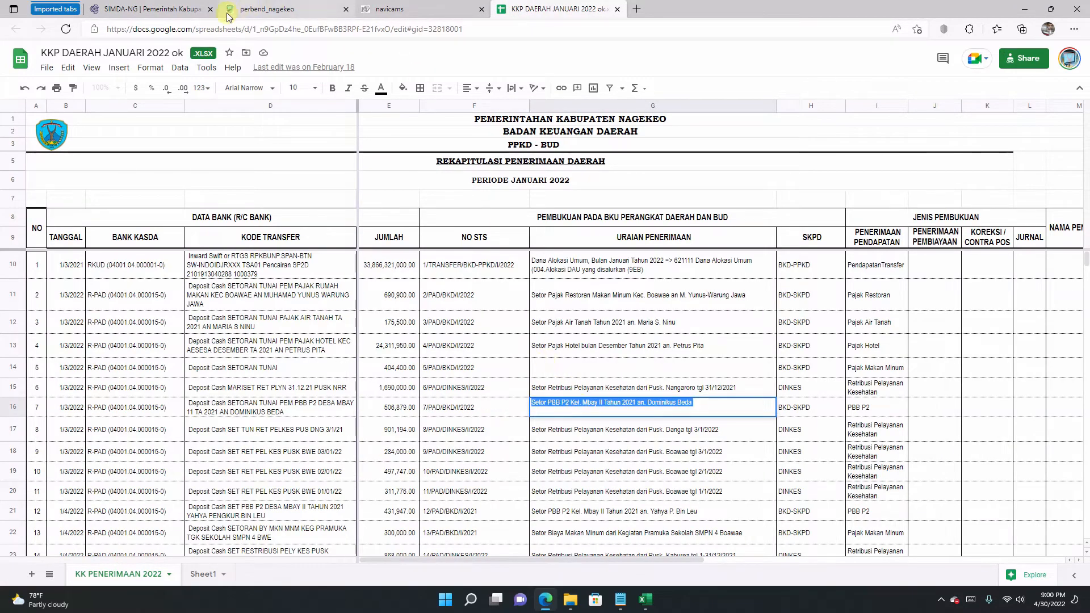
{"action": "left_click", "coordinate": [170, 9]}
{"action": "left_click", "coordinate": [370, 230]}
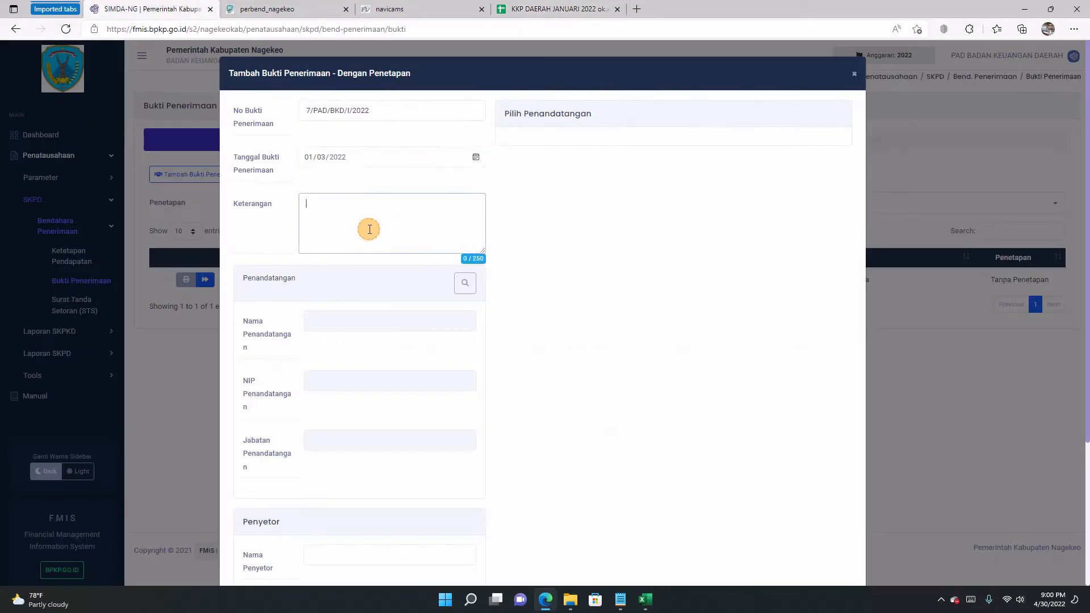
{"action": "key", "text": "ctrl+v"}
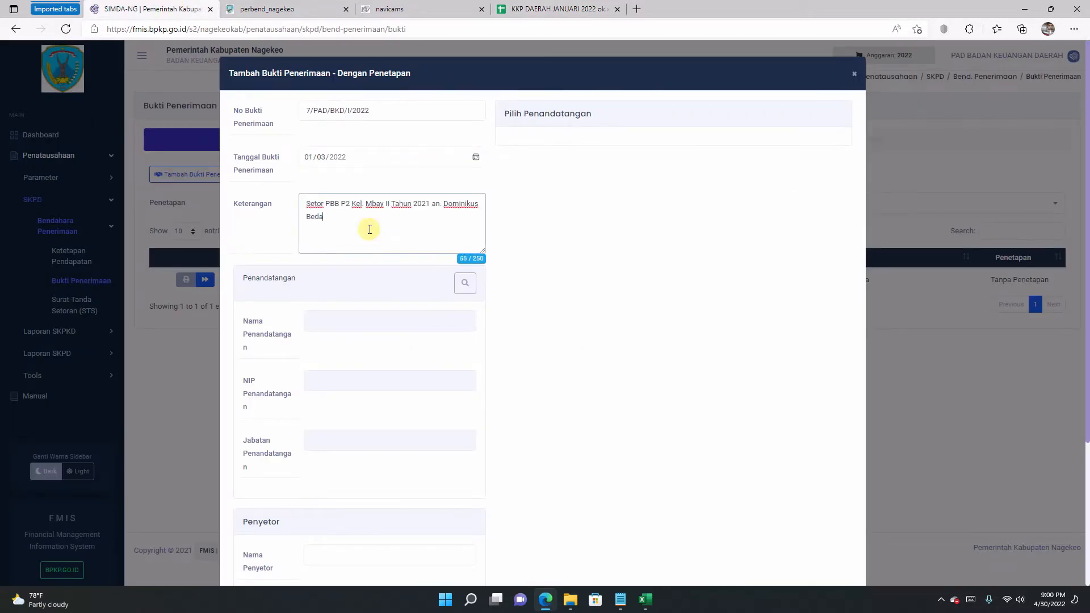
{"action": "left_click", "coordinate": [464, 288]}
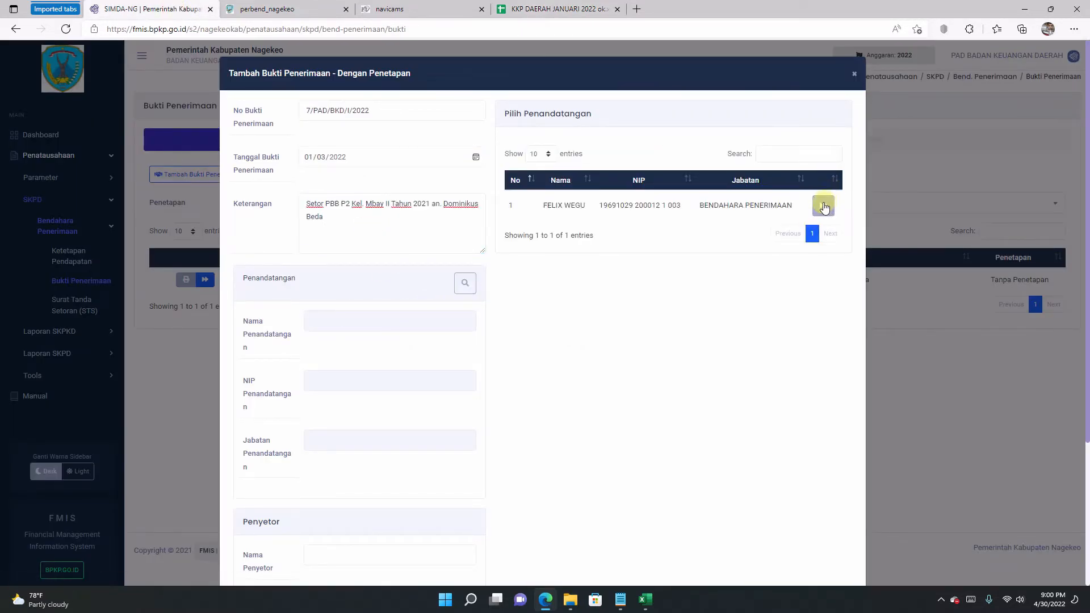
{"action": "left_click", "coordinate": [823, 207]}
{"action": "scroll", "coordinate": [754, 267], "scroll_direction": "down", "scroll_amount": 3}
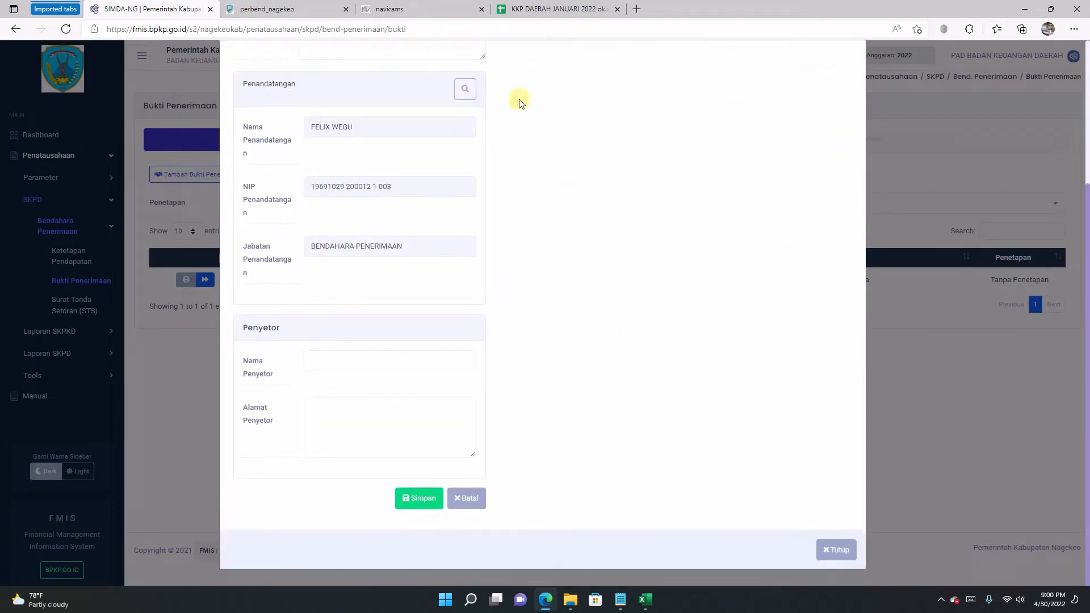
Step: Copy the depositor's name from cell G16 into the receipt's depositor name field
{"action": "left_click", "coordinate": [505, 8]}
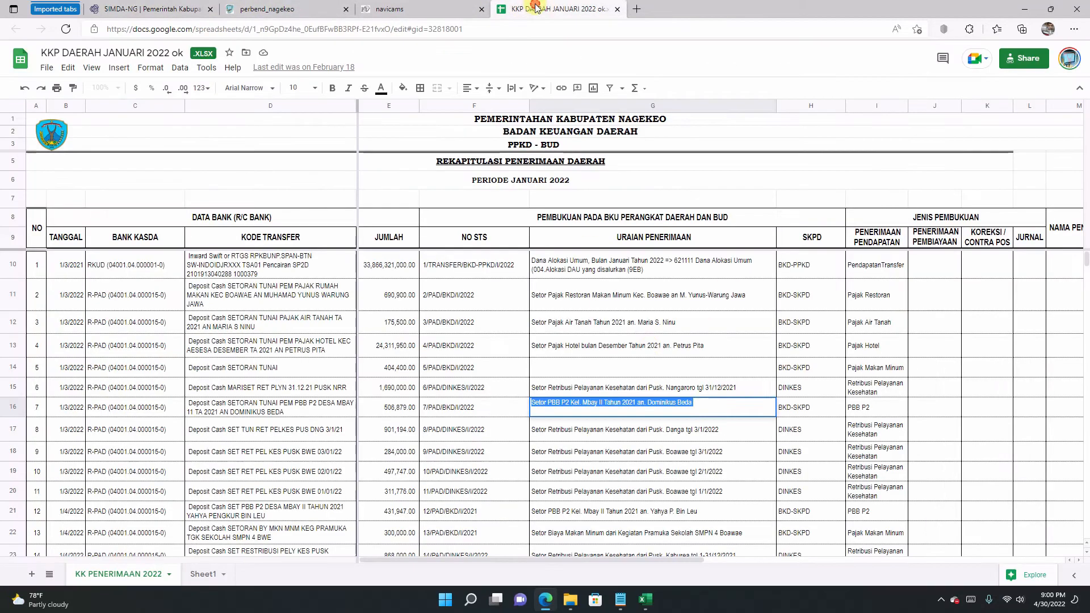
{"action": "left_click", "coordinate": [667, 405]}
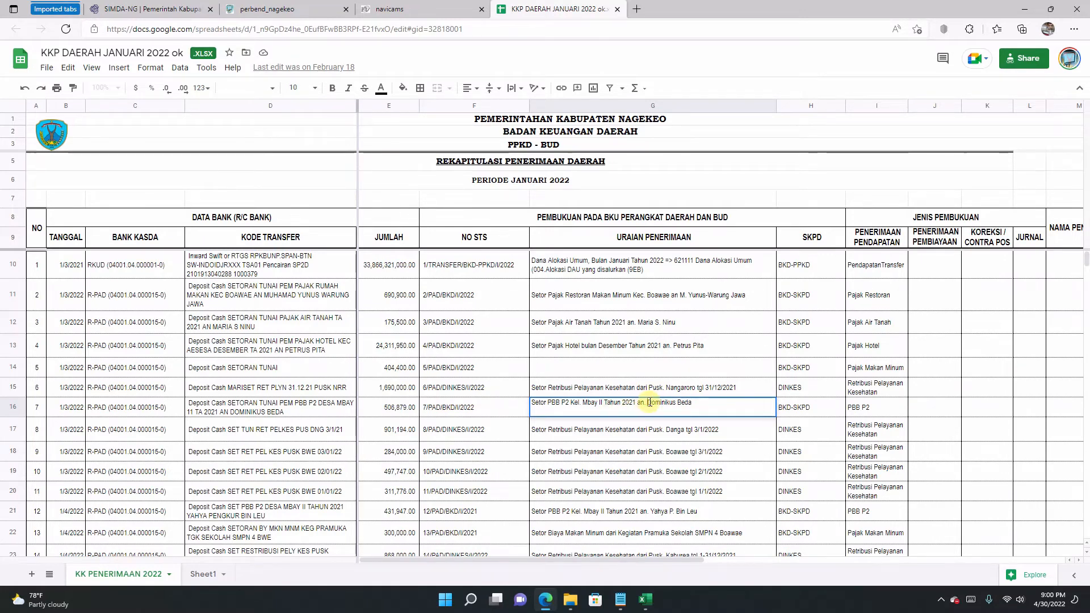
{"action": "left_click", "coordinate": [647, 402]}
{"action": "mouse_move", "coordinate": [646, 401]}
{"action": "left_mouse_down"}
{"action": "mouse_move", "coordinate": [690, 405]}
{"action": "mouse_move", "coordinate": [656, 411]}
{"action": "left_mouse_up"}
{"action": "right_click", "coordinate": [659, 400]}
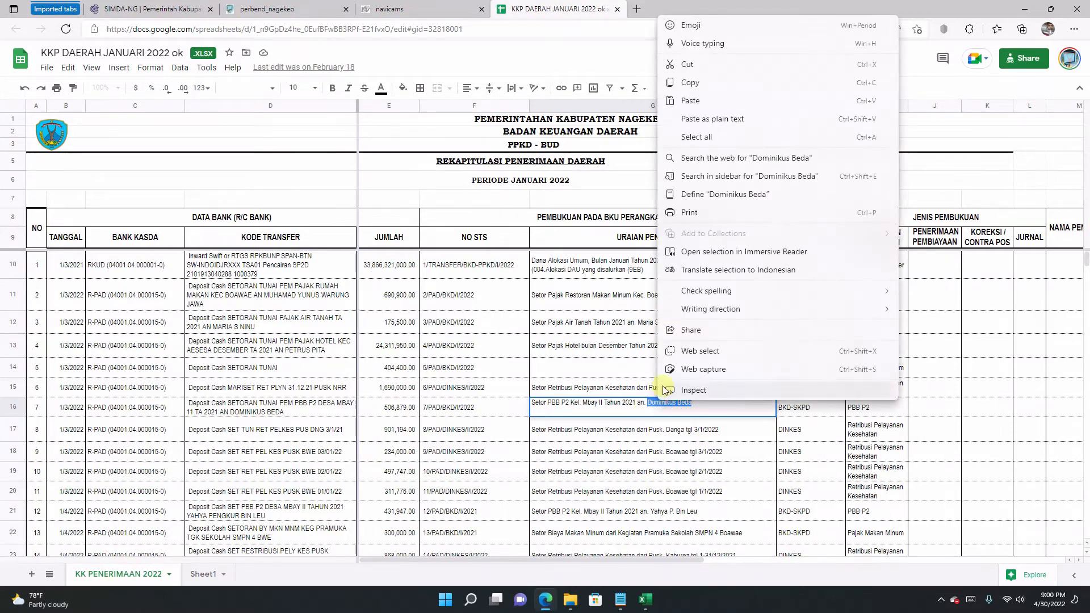
{"action": "left_click", "coordinate": [689, 83]}
{"action": "left_click", "coordinate": [151, 8]}
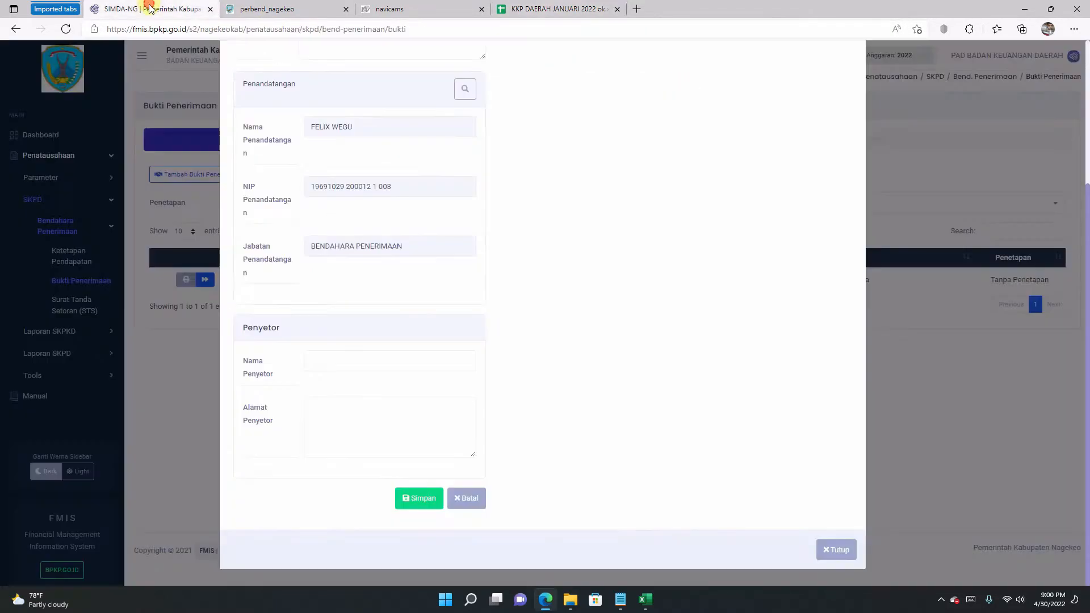
{"action": "left_click", "coordinate": [349, 369]}
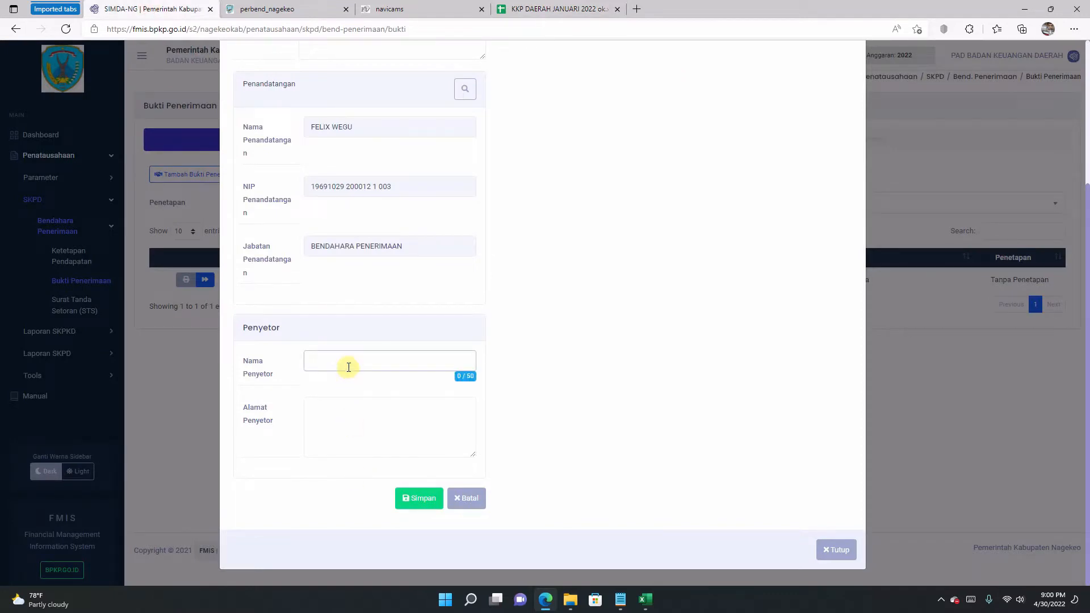
{"action": "key", "text": "ctrl+v"}
Step: Fill the depositor address MBAY and save receipt 7/PAD/BKD/I/2022
{"action": "left_click", "coordinate": [369, 427]}
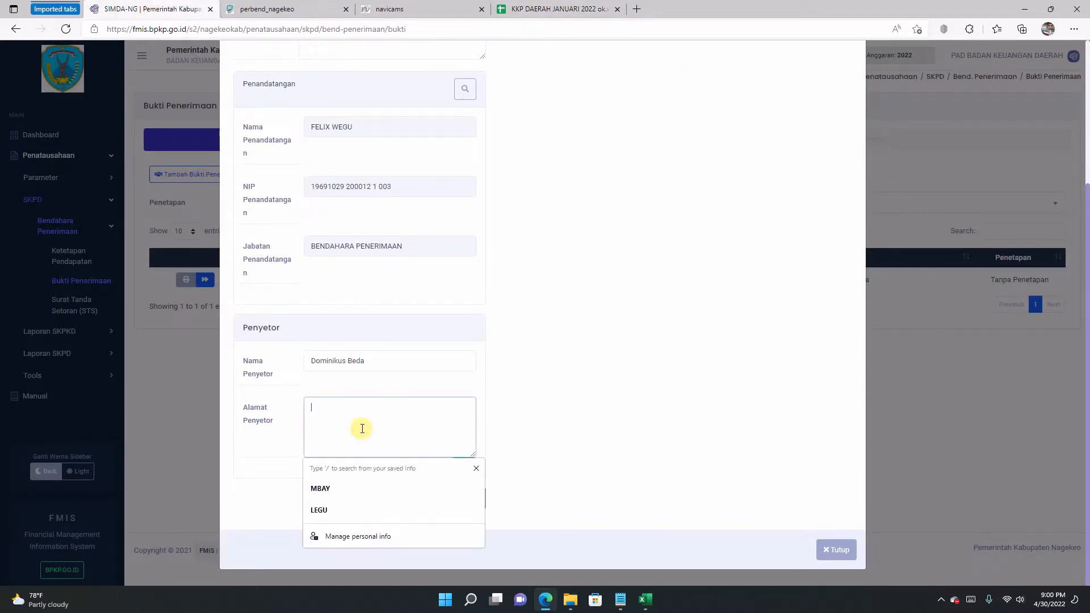
{"action": "left_click", "coordinate": [365, 486]}
{"action": "scroll", "coordinate": [500, 275], "scroll_direction": "up", "scroll_amount": 2}
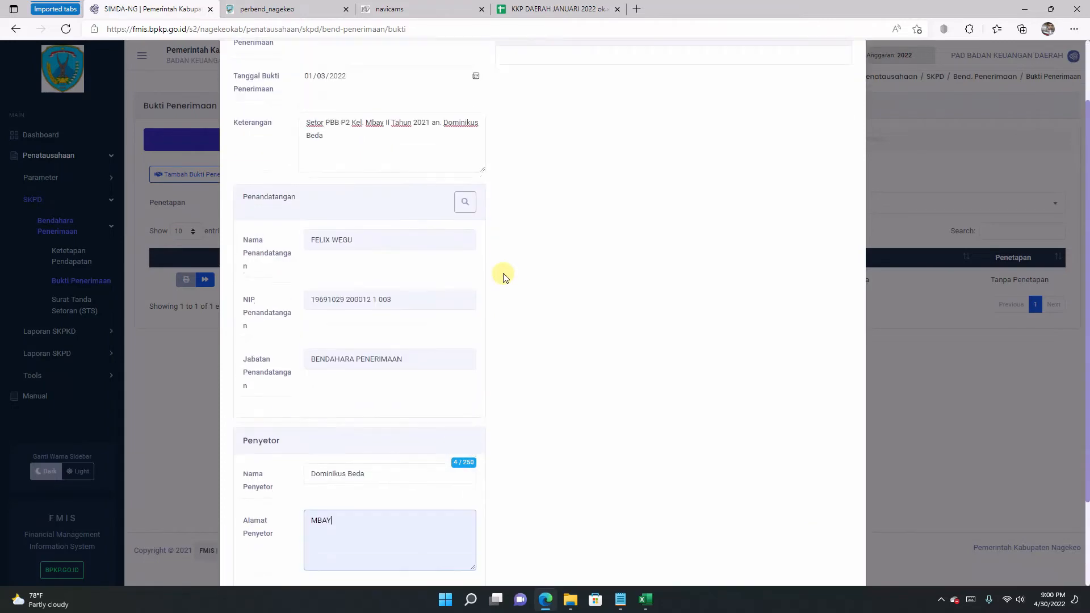
{"action": "scroll", "coordinate": [504, 276], "scroll_direction": "down", "scroll_amount": 2}
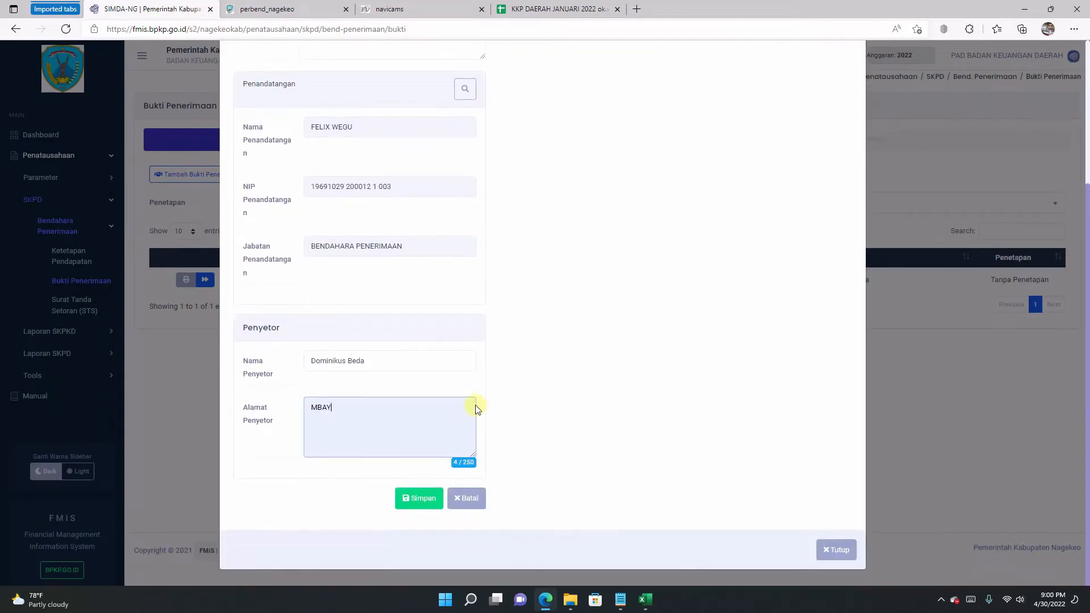
{"action": "left_click", "coordinate": [420, 498]}
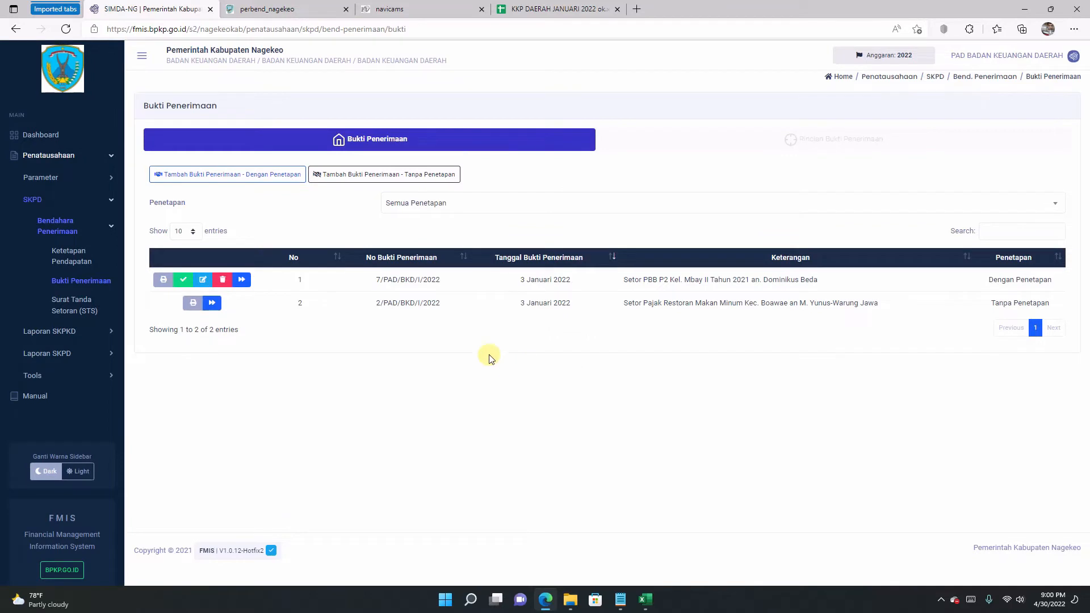
Step: Start a detail line on receipt 7/PAD/BKD/I/2022 using account 4.1.1.15.1.1 PBBP2
{"action": "left_click", "coordinate": [242, 280]}
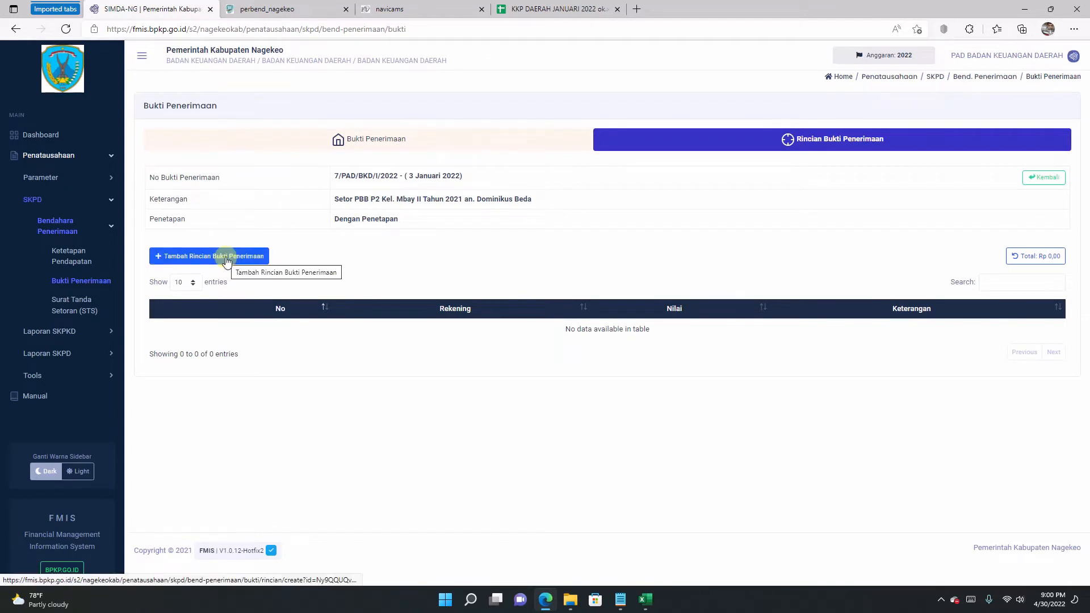
{"action": "left_click", "coordinate": [227, 258]}
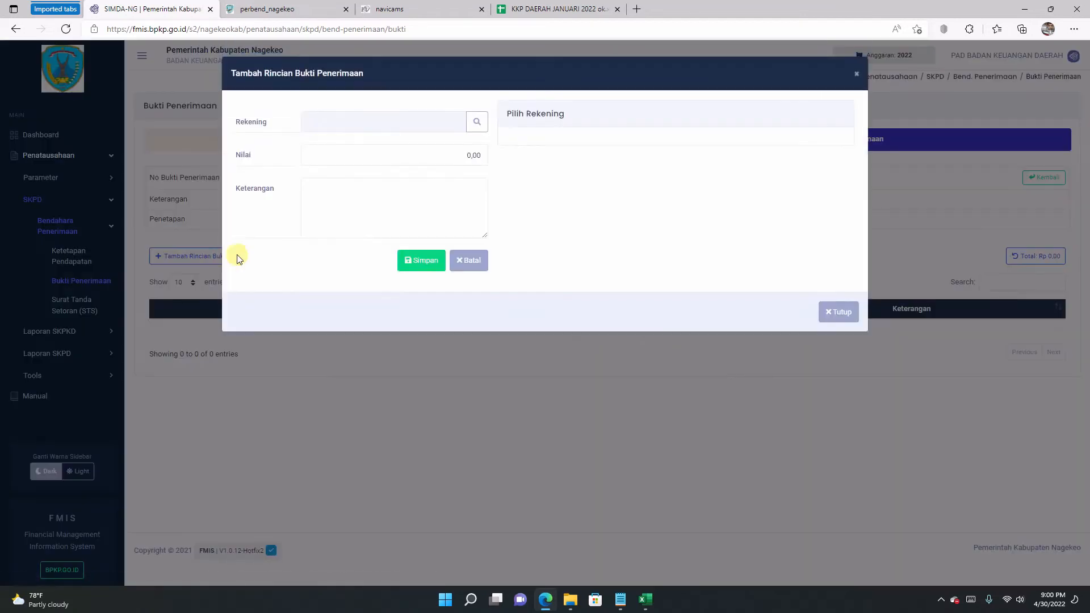
{"action": "left_click", "coordinate": [475, 124]}
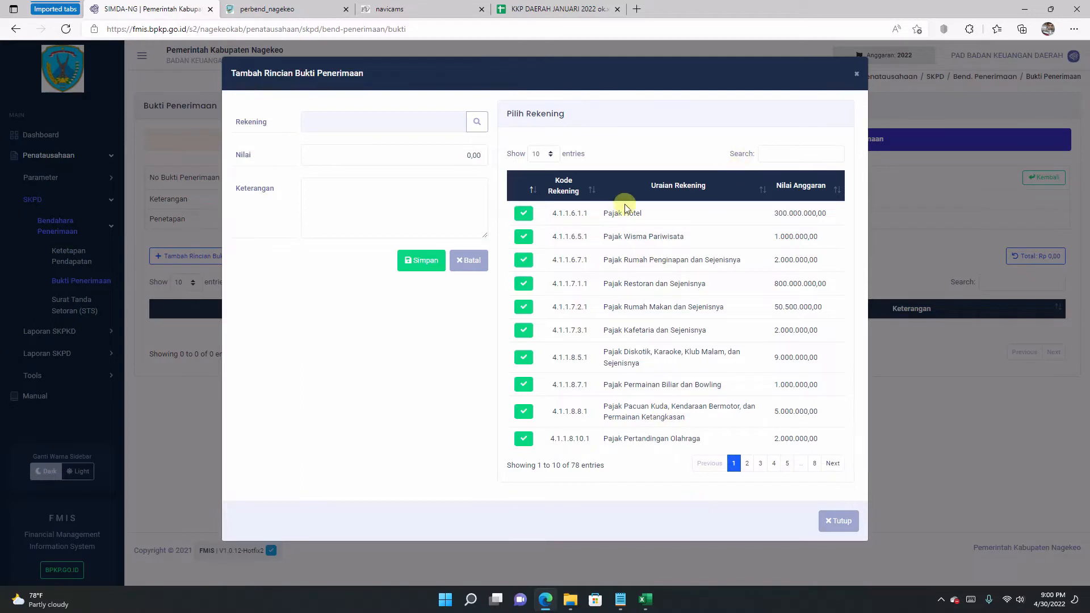
{"action": "left_click", "coordinate": [811, 153]}
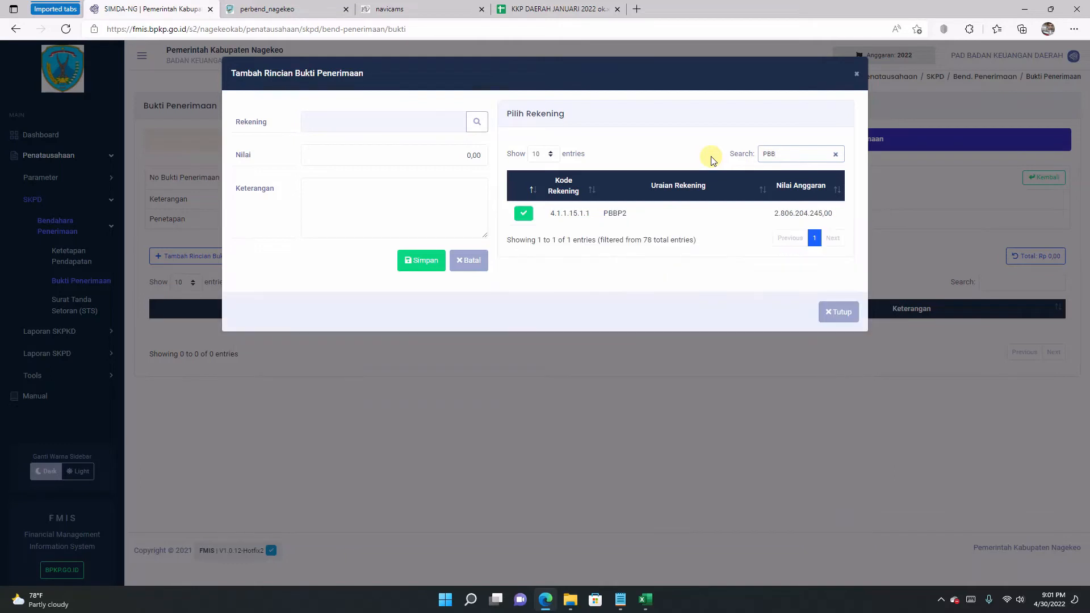
{"action": "left_click", "coordinate": [523, 216]}
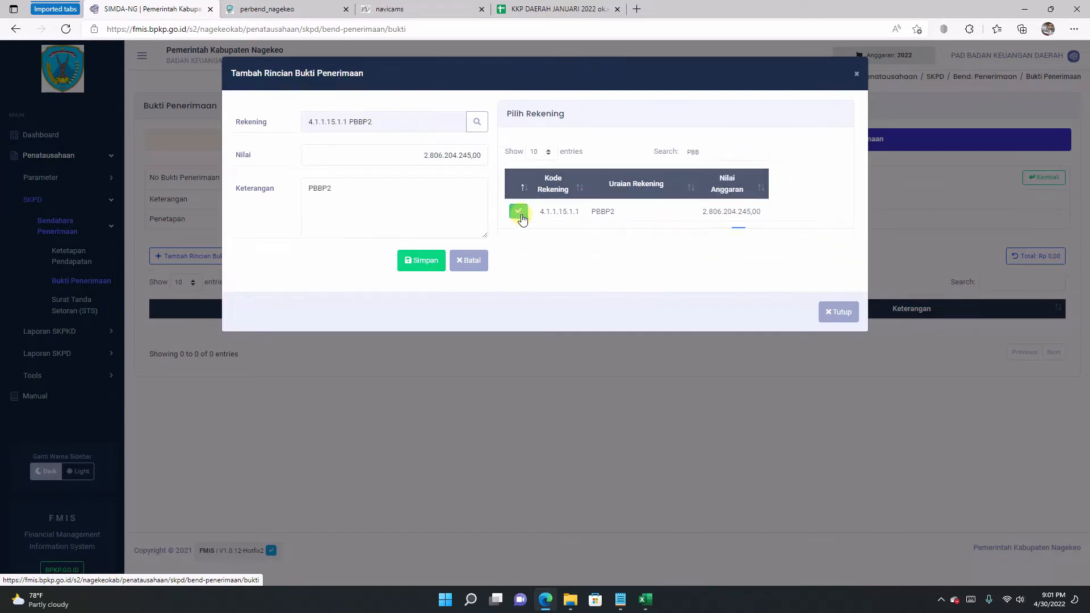
{"action": "left_click", "coordinate": [344, 192]}
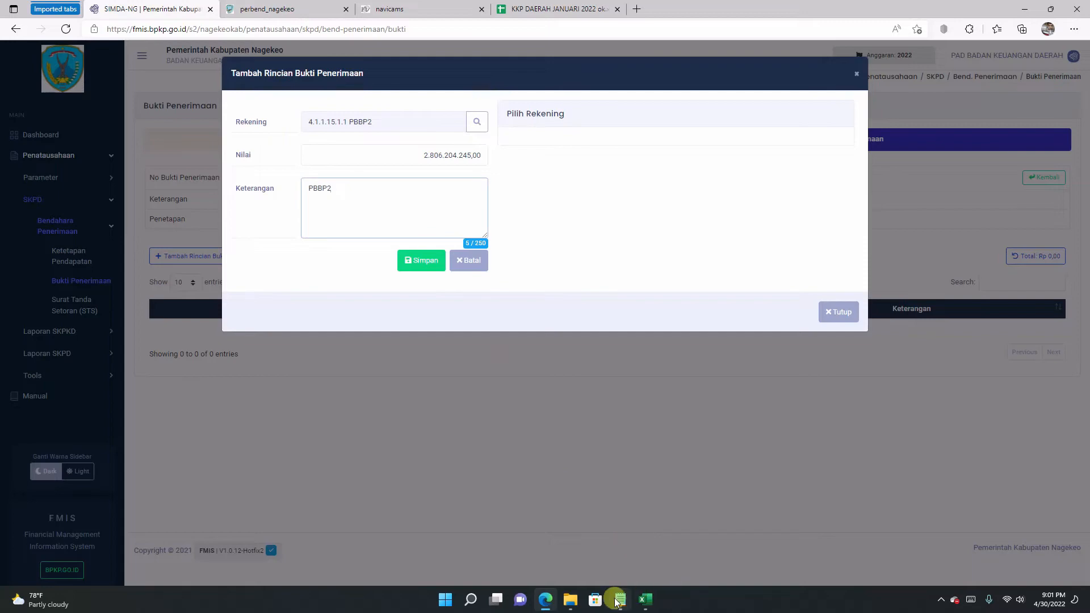
Step: Copy the 506879 amount from cell E16 into Nilai as 506.879,00 and save the line
{"action": "mouse_move", "coordinate": [635, 592]}
{"action": "left_click", "coordinate": [511, 10]}
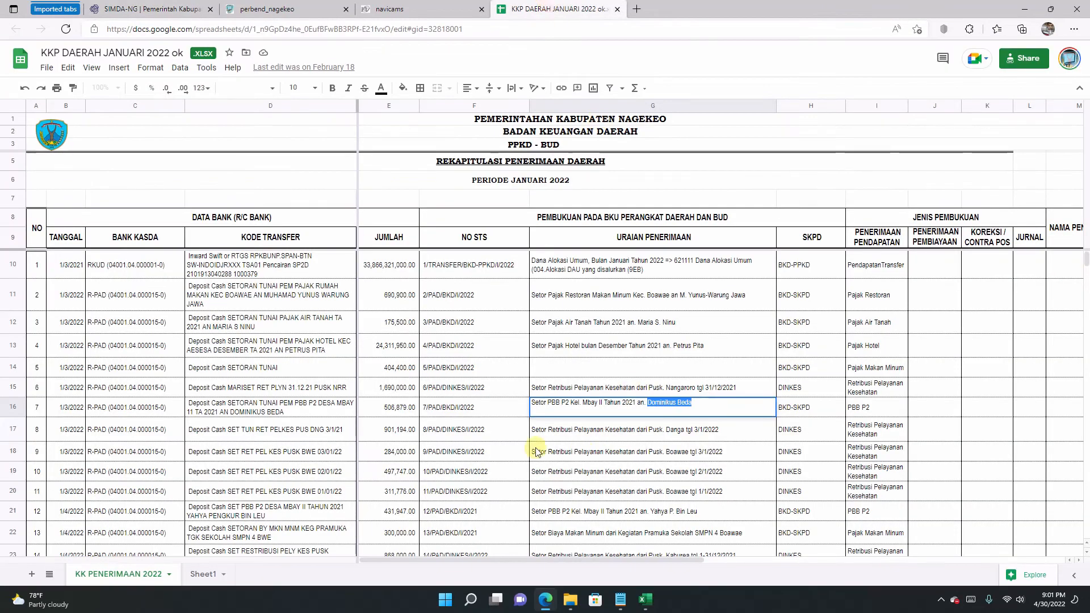
{"action": "left_click", "coordinate": [472, 414]}
{"action": "double_click", "coordinate": [395, 406]}
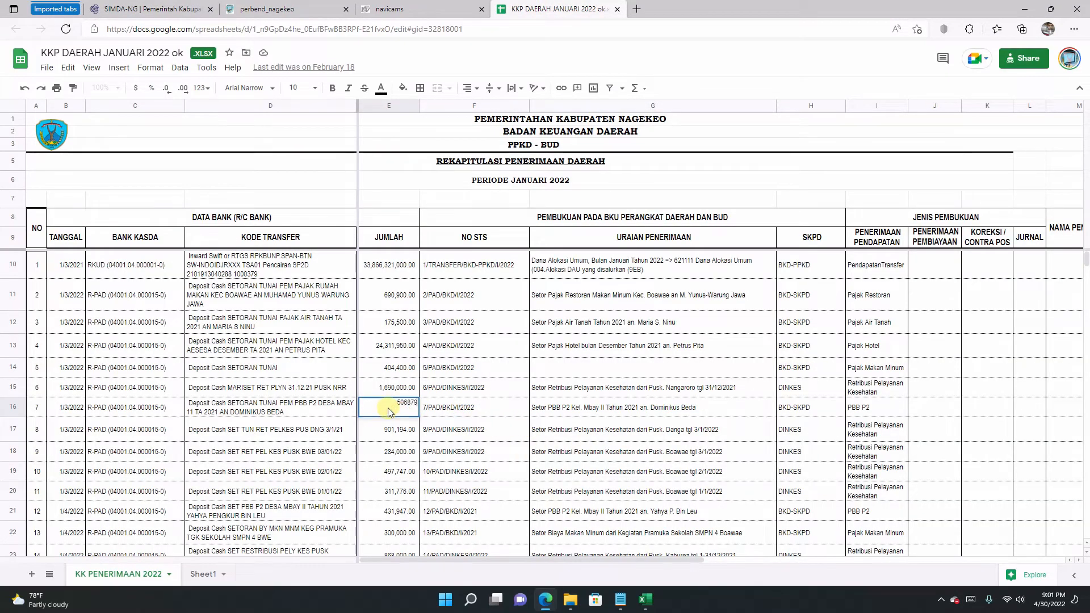
{"action": "right_click", "coordinate": [408, 402]}
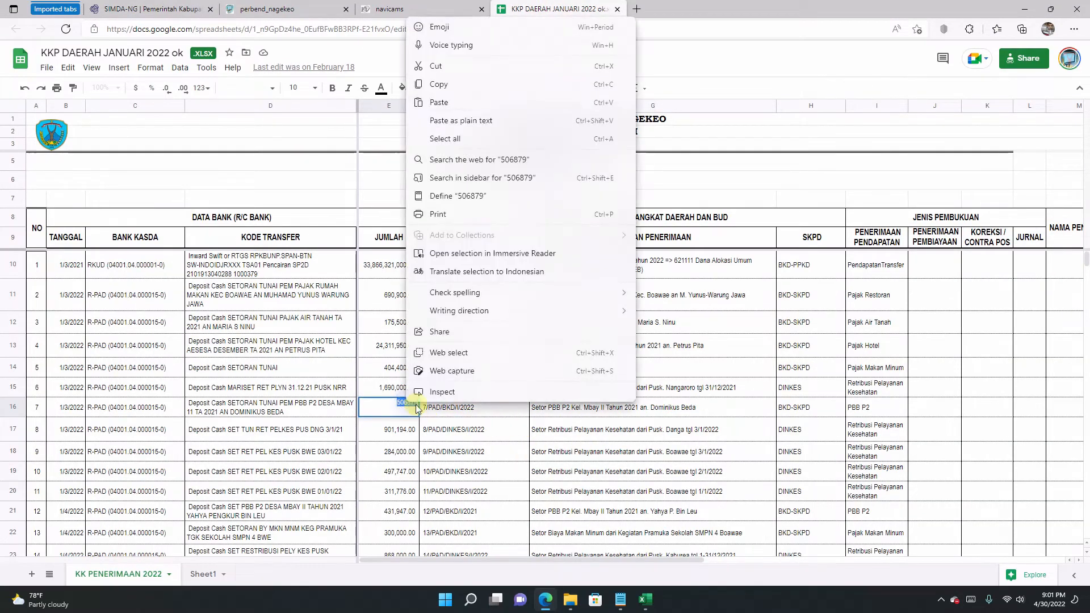
{"action": "left_click", "coordinate": [438, 84]}
{"action": "left_click", "coordinate": [150, 9]}
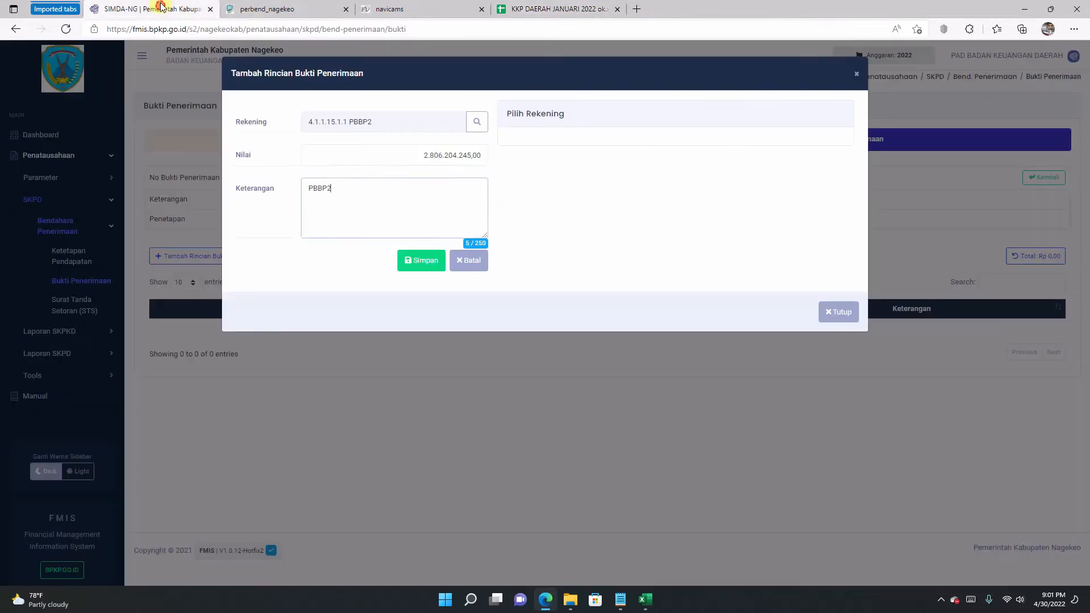
{"action": "left_click", "coordinate": [401, 149]}
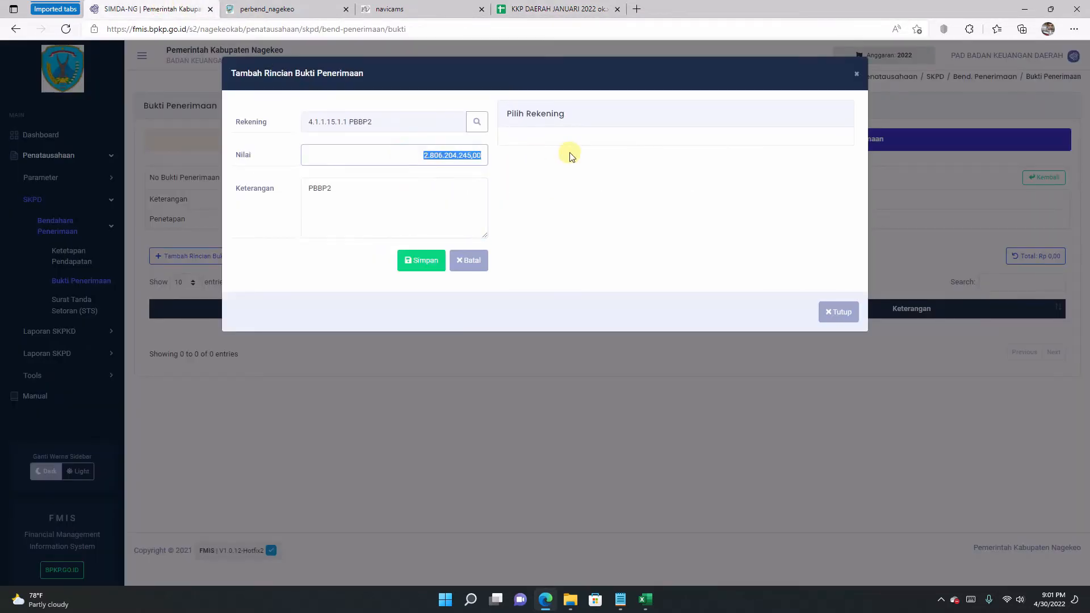
{"action": "key", "text": "ctrl+v"}
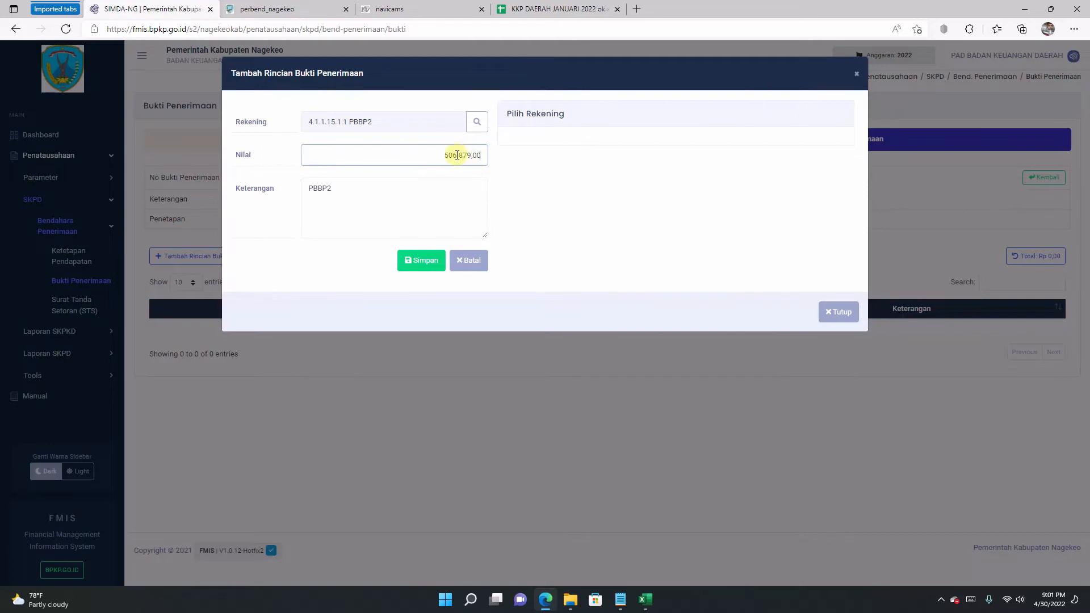
{"action": "left_click", "coordinate": [425, 154]}
{"action": "left_click", "coordinate": [421, 265]}
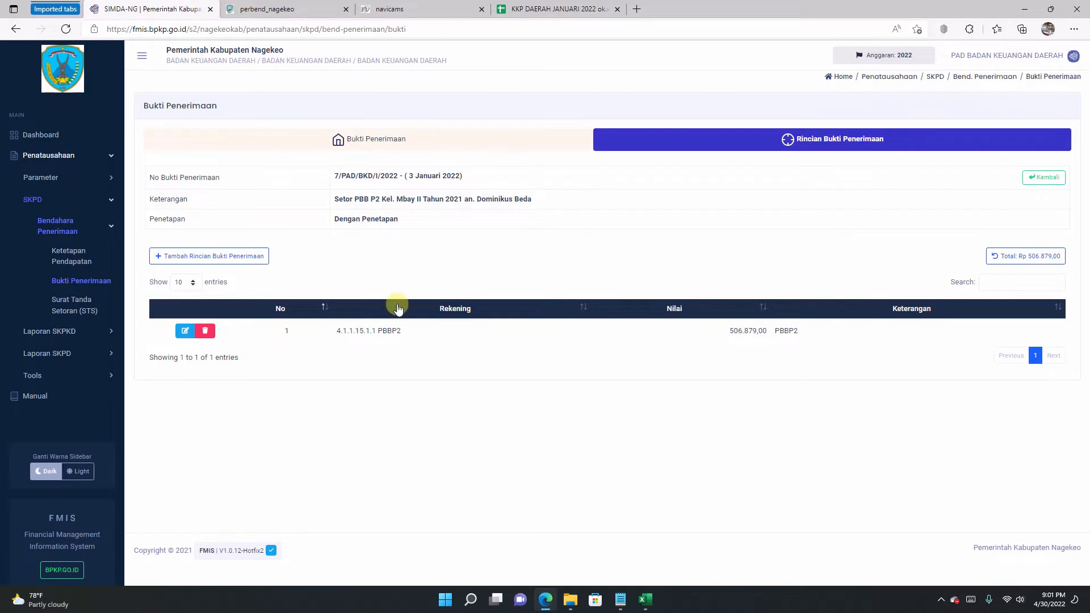
Step: Finalize receipt 7/PAD/BKD/I/2022 with Ubah Status, then go to the Surat Tanda Setoran list
{"action": "left_click", "coordinate": [488, 143]}
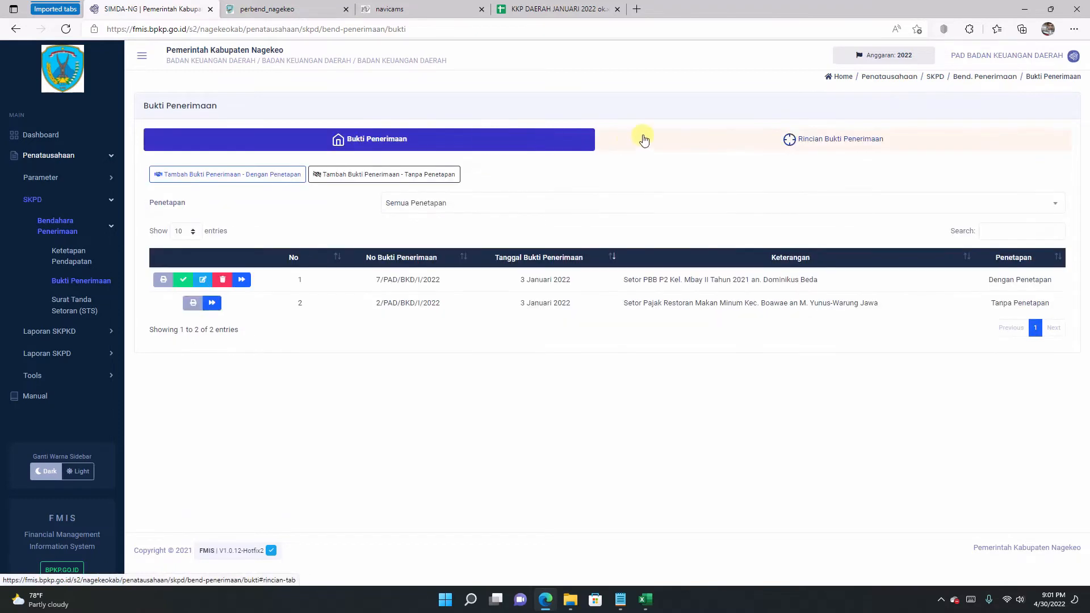
{"action": "left_click", "coordinate": [184, 281]}
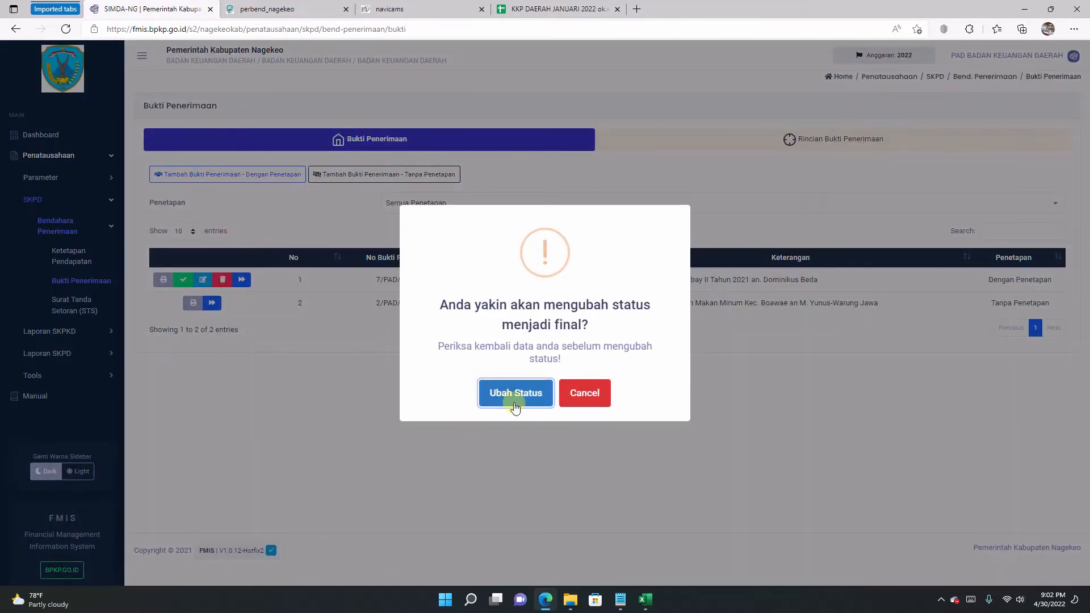
{"action": "left_click", "coordinate": [511, 394]}
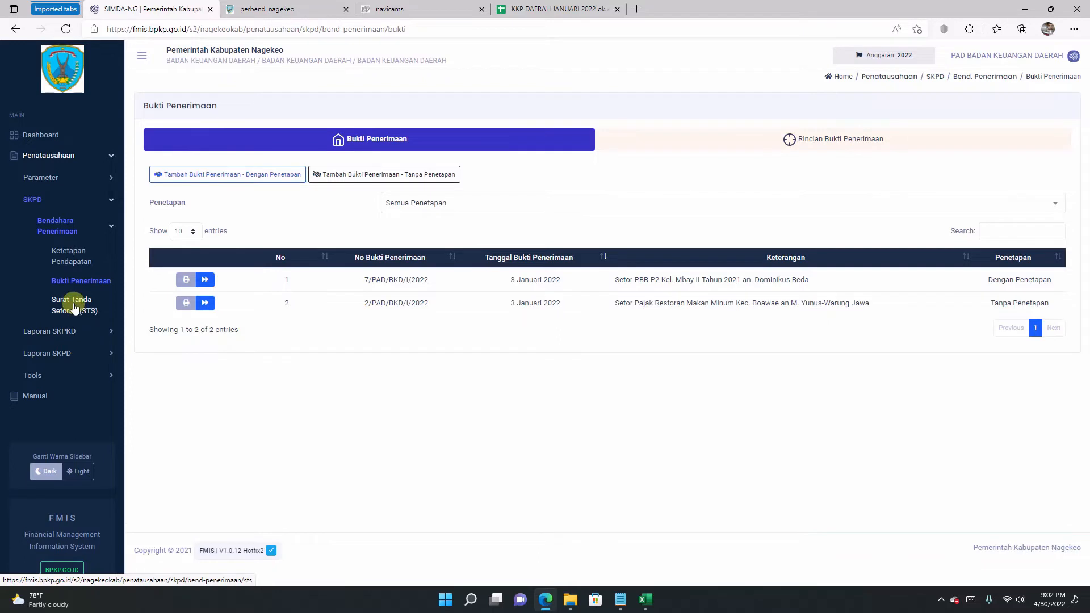
{"action": "left_click", "coordinate": [74, 306]}
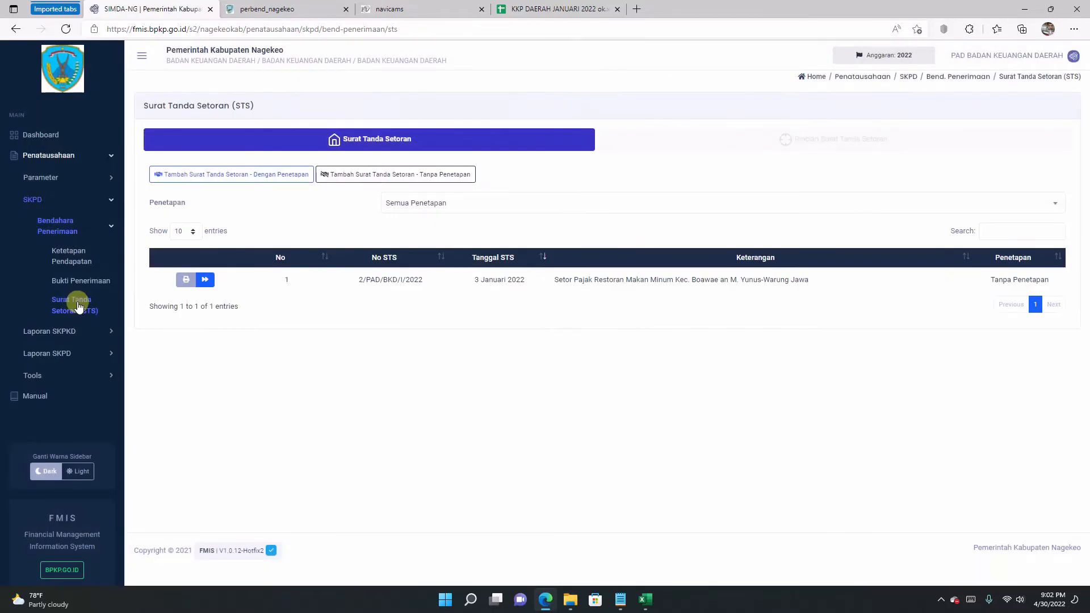
Step: Start a Dengan Penetapan STS with No STS 7/PAD/BKD/I/2022 copied from cell F16
{"action": "left_click", "coordinate": [213, 175]}
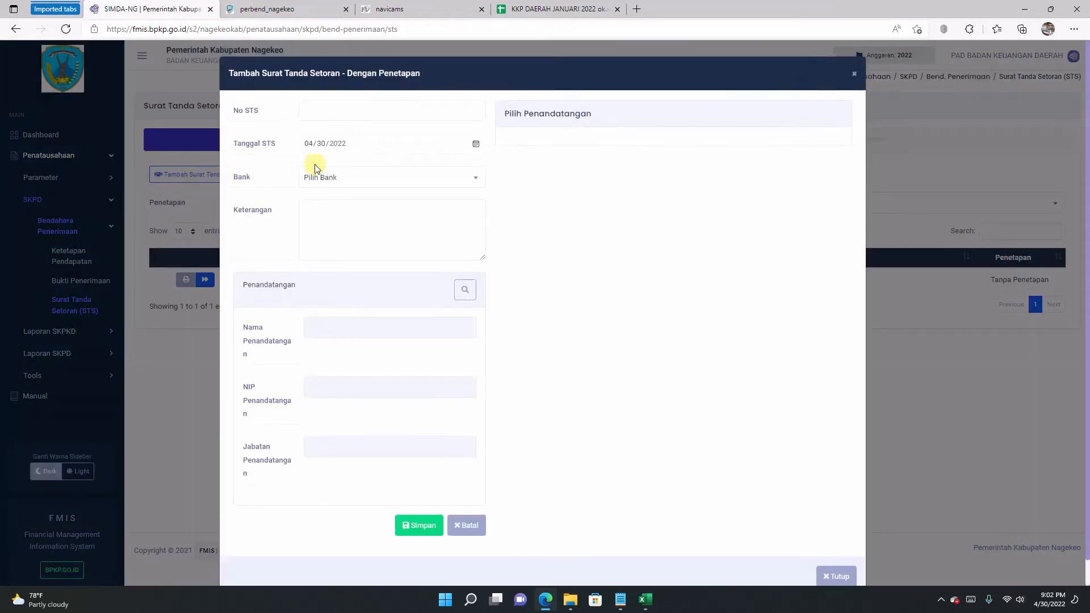
{"action": "left_click", "coordinate": [525, 10]}
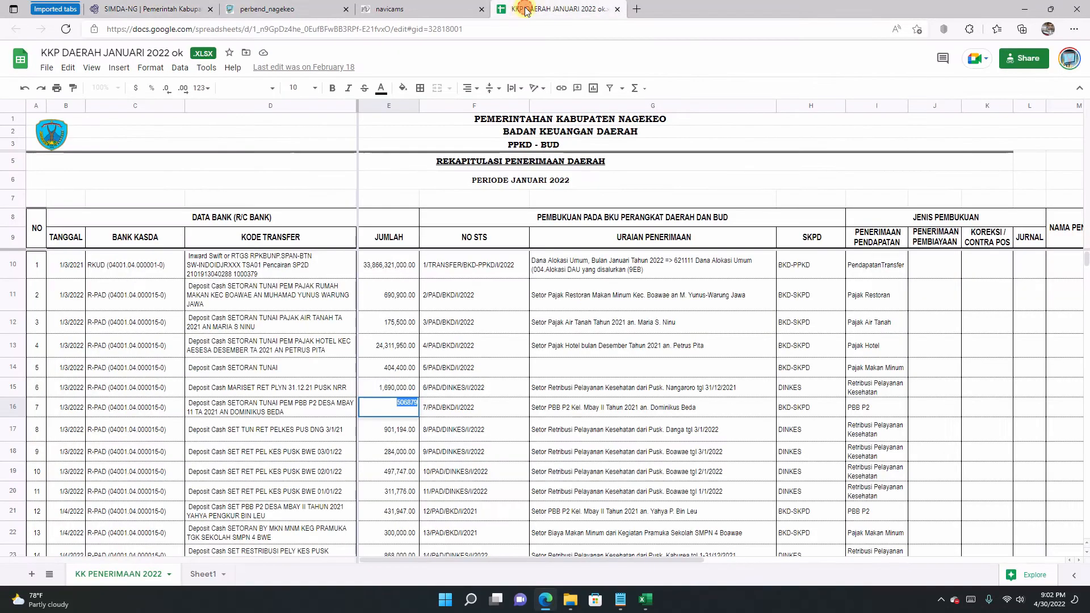
{"action": "double_click", "coordinate": [454, 409]}
{"action": "left_click_drag", "start_coordinate": [475, 402], "coordinate": [421, 402]}
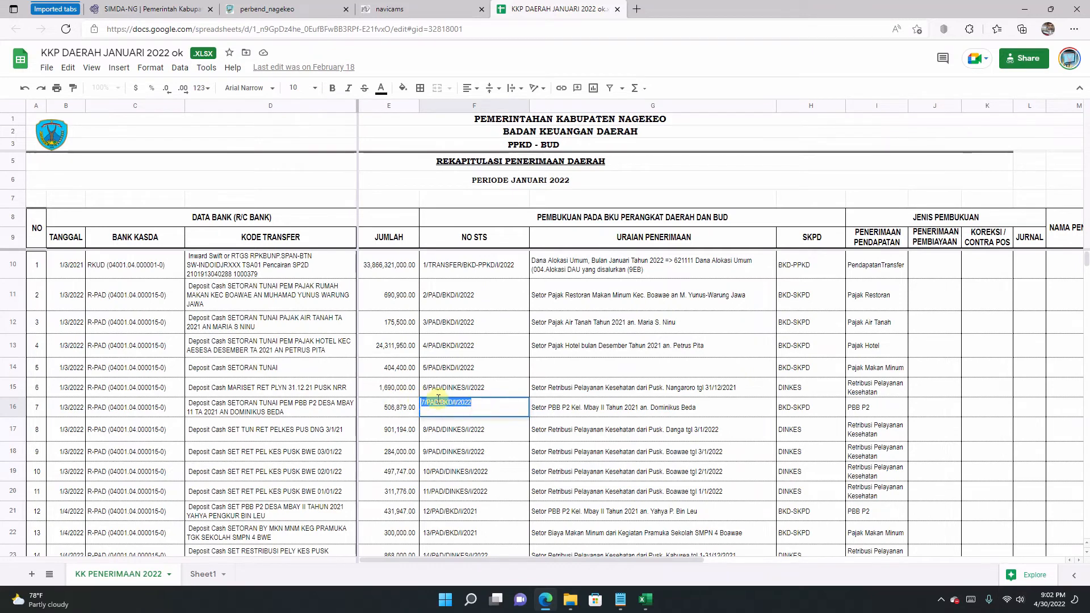
{"action": "right_click", "coordinate": [444, 401]}
{"action": "left_click", "coordinate": [476, 83]}
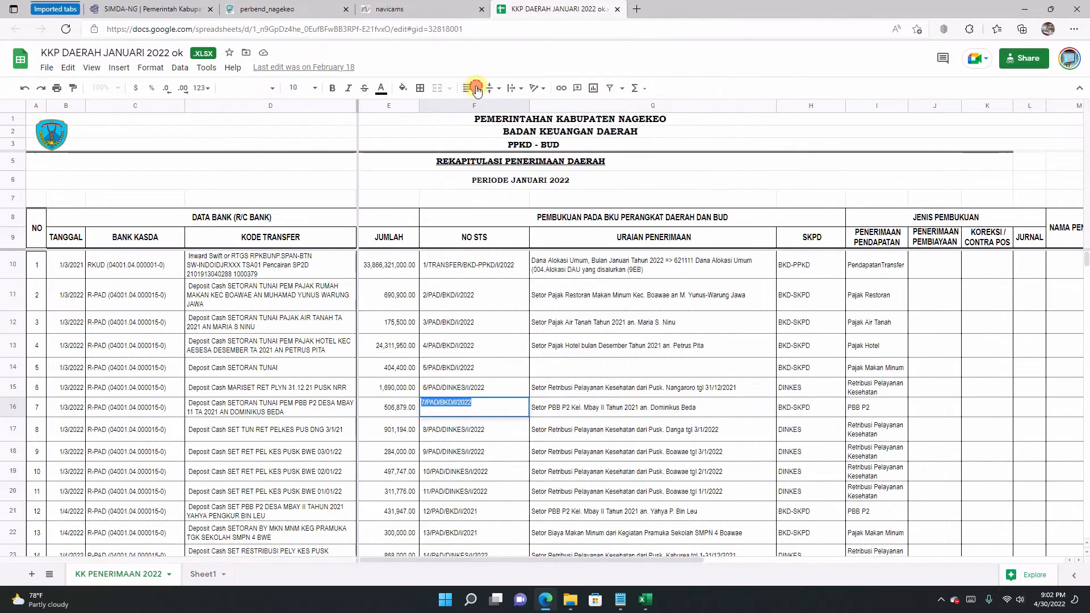
{"action": "left_click", "coordinate": [152, 10]}
{"action": "left_click", "coordinate": [328, 105]}
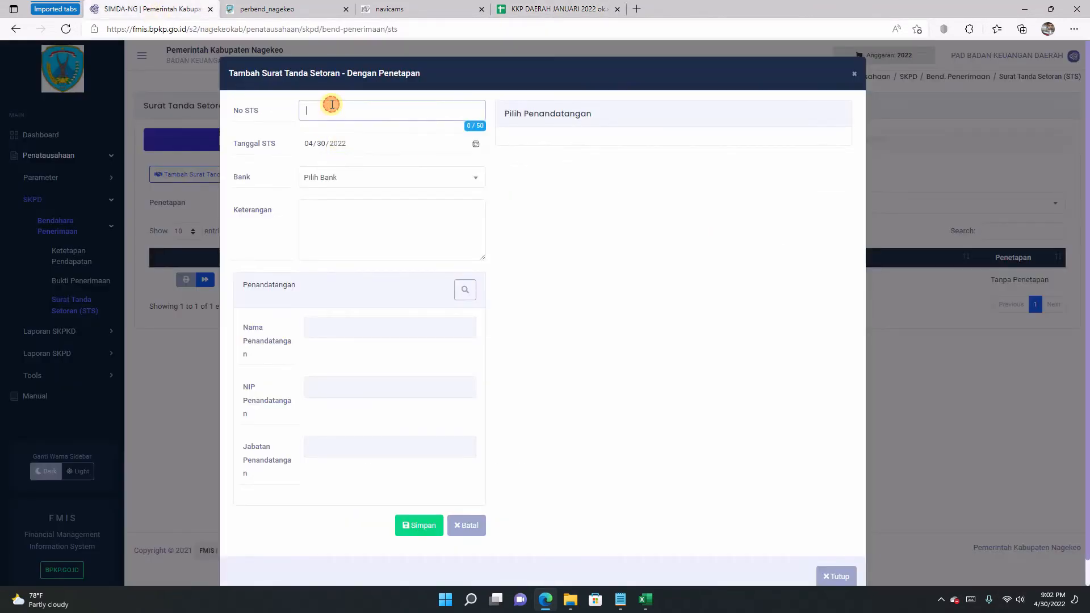
{"action": "key", "text": "ctrl+v"}
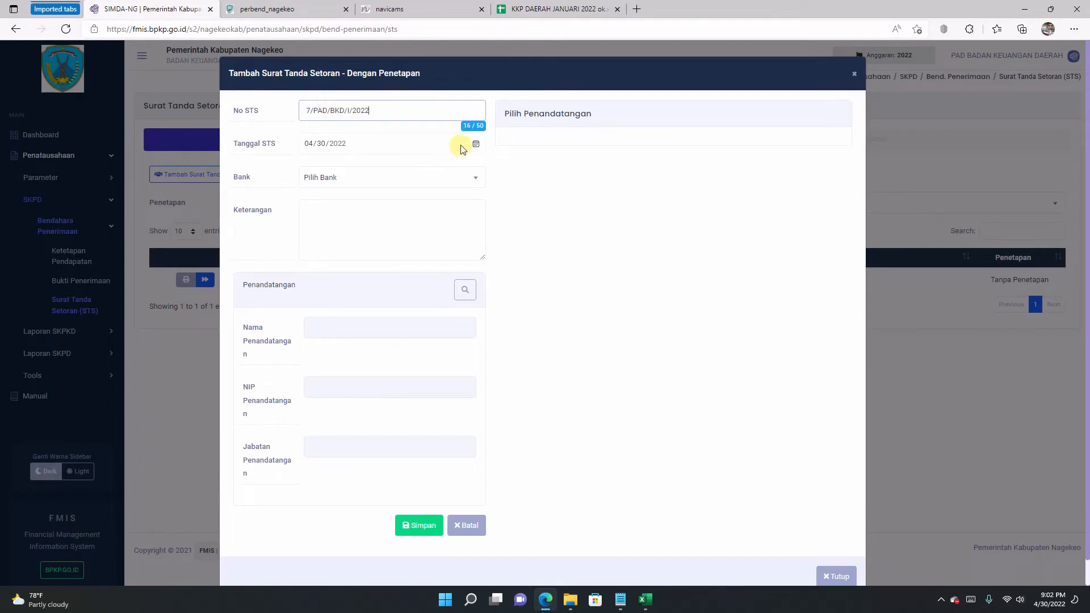
Step: Set the STS date to 3 January 2022 and the bank to BANK NTT CAB. MBAY
{"action": "left_click", "coordinate": [476, 144]}
{"action": "left_click", "coordinate": [390, 170]}
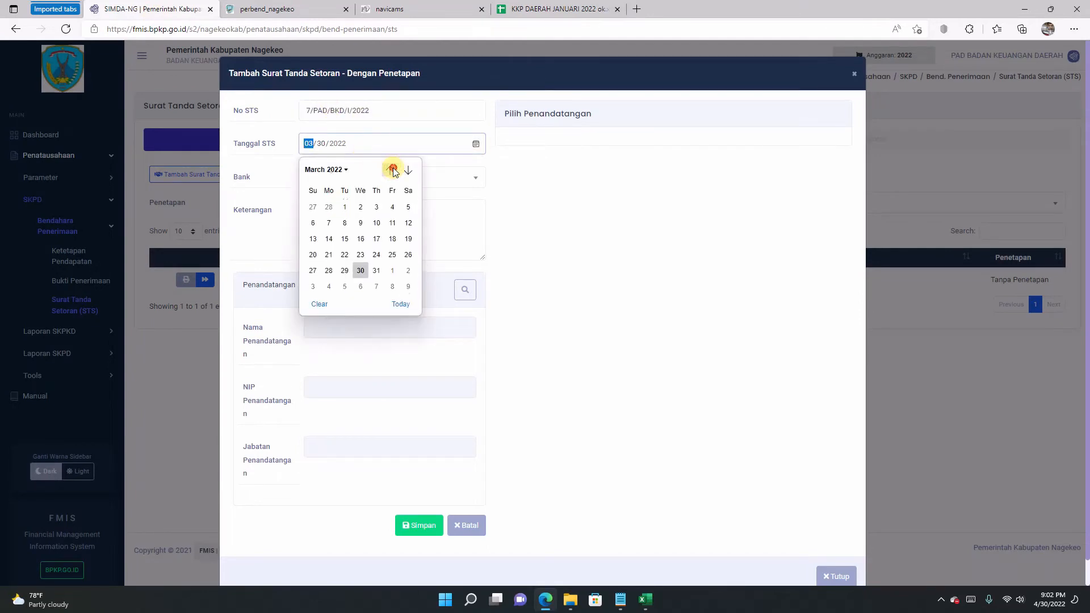
{"action": "left_click", "coordinate": [390, 170]}
{"action": "left_click", "coordinate": [389, 170]}
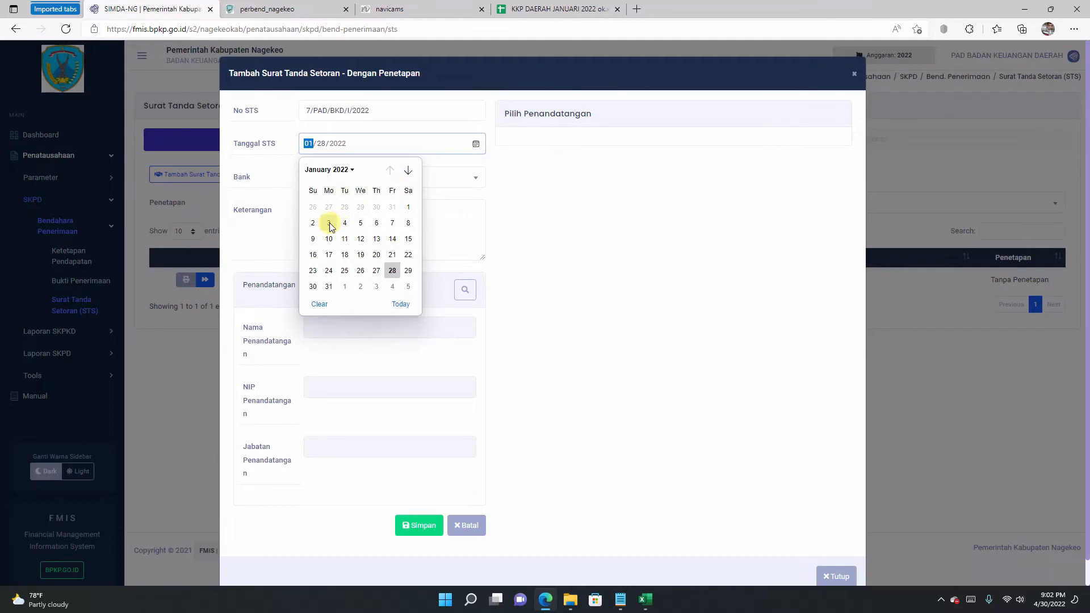
{"action": "left_click", "coordinate": [329, 212]}
{"action": "left_click", "coordinate": [382, 187]}
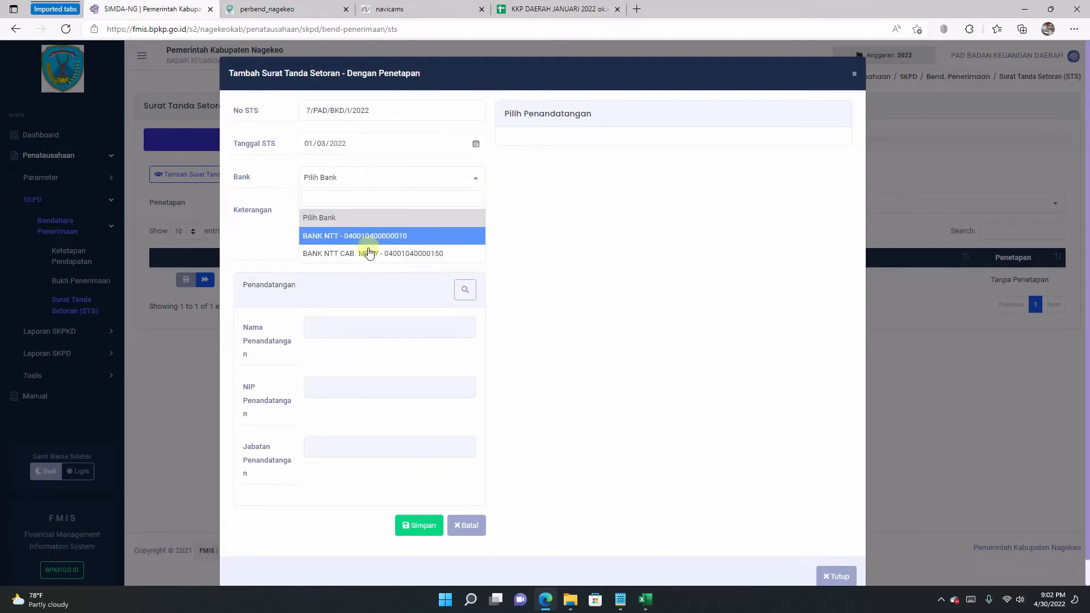
{"action": "left_click", "coordinate": [426, 257]}
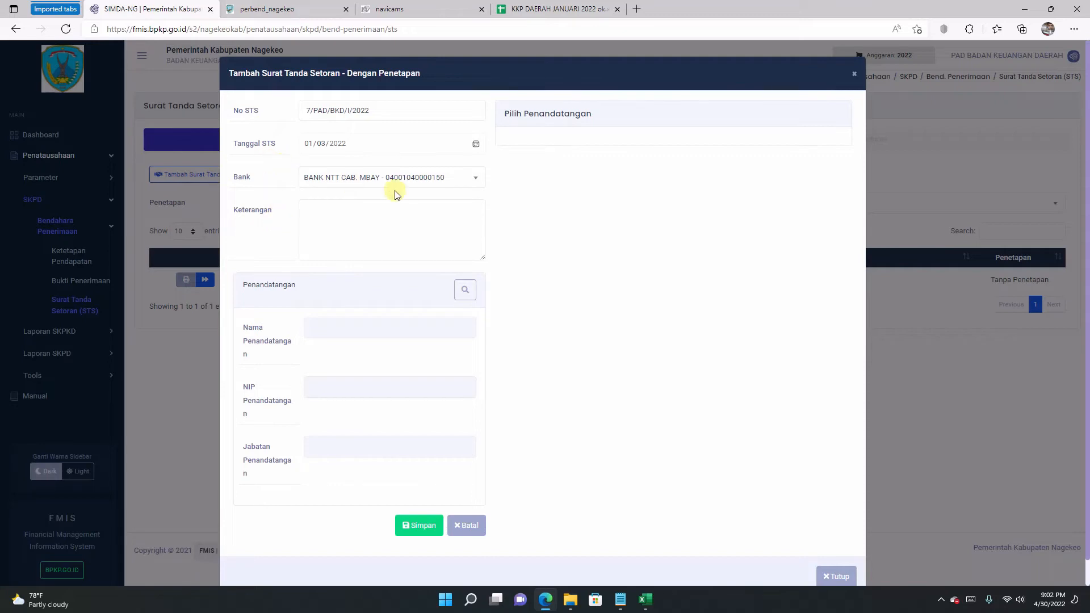
{"action": "left_click", "coordinate": [421, 179]}
{"action": "left_click", "coordinate": [423, 179]}
Step: Paste the G16 PBB P2 description into Keterangan, pick the treasurer signatory, and save the STS
{"action": "left_click", "coordinate": [431, 9]}
{"action": "left_click", "coordinate": [541, 8]}
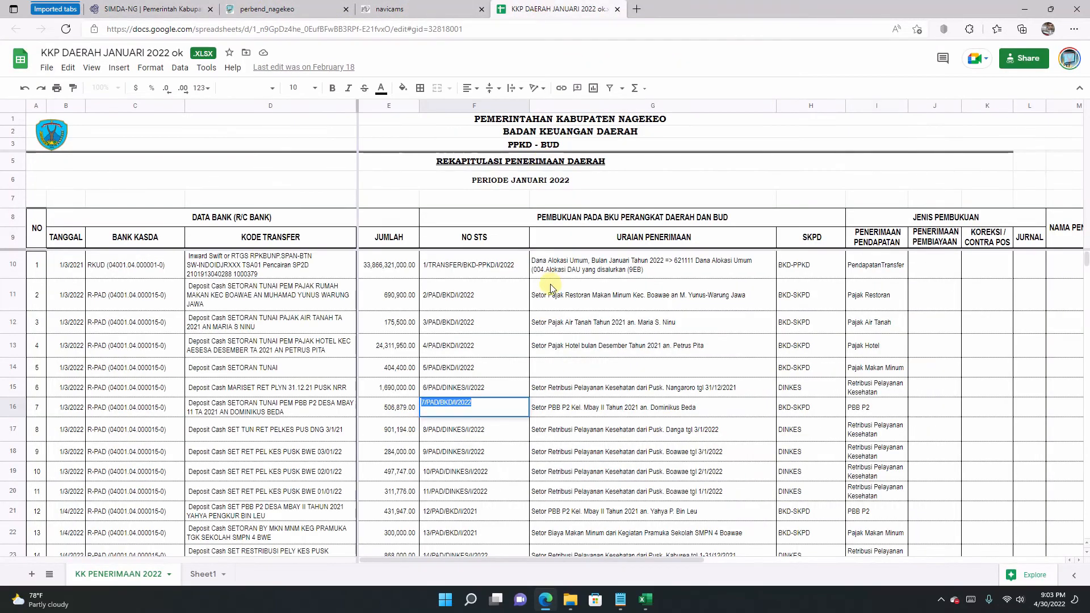
{"action": "double_click", "coordinate": [603, 409]}
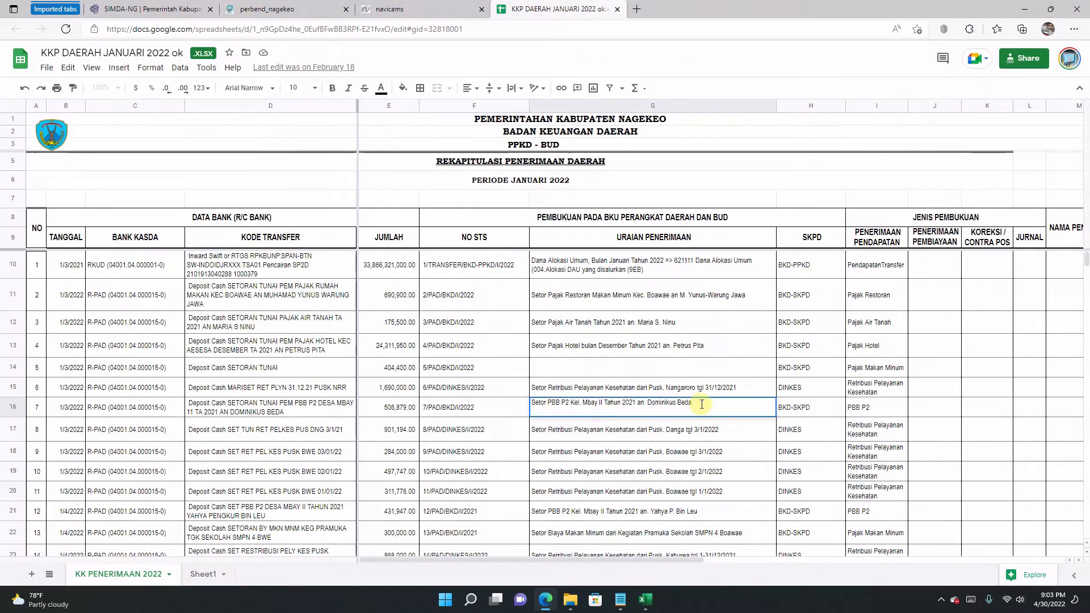
{"action": "left_click_drag", "start_coordinate": [700, 403], "coordinate": [487, 404]}
{"action": "right_click", "coordinate": [589, 405]}
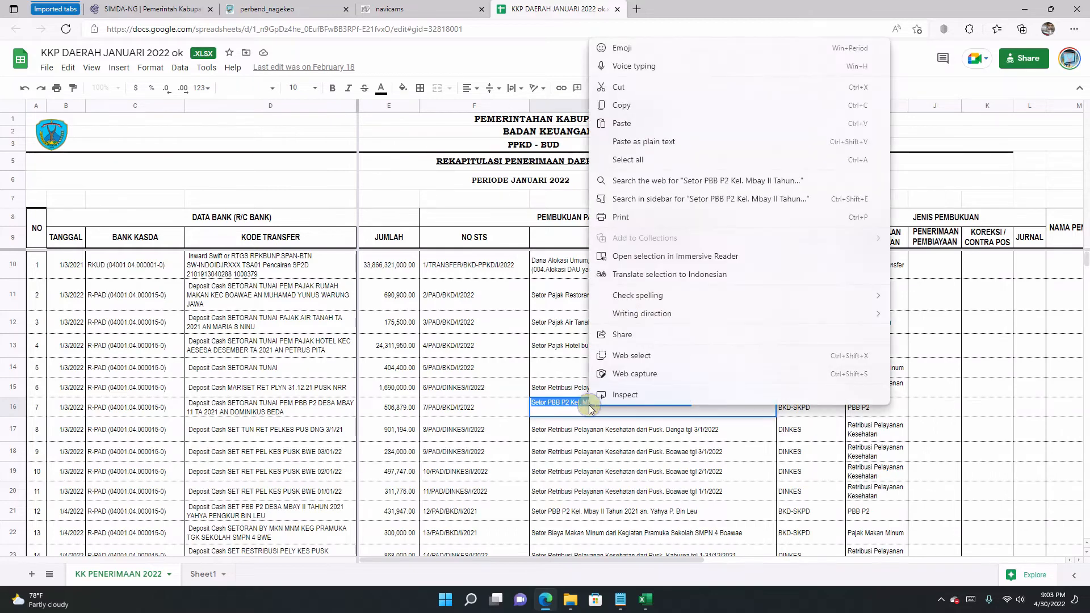
{"action": "left_click", "coordinate": [622, 105]}
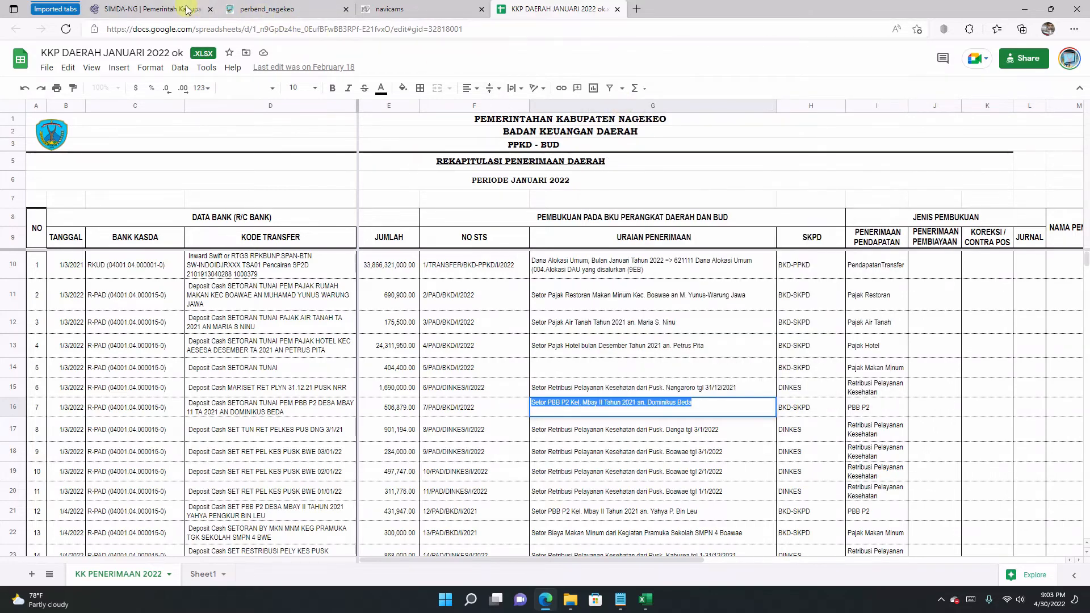
{"action": "left_click", "coordinate": [150, 9]}
{"action": "right_click", "coordinate": [379, 248]}
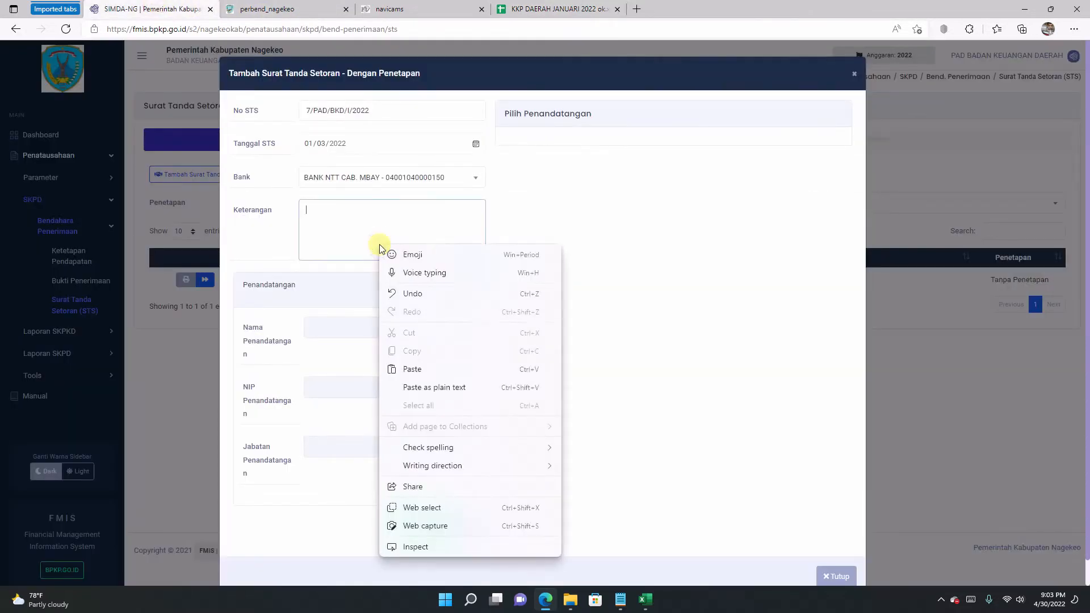
{"action": "left_click", "coordinate": [437, 366]}
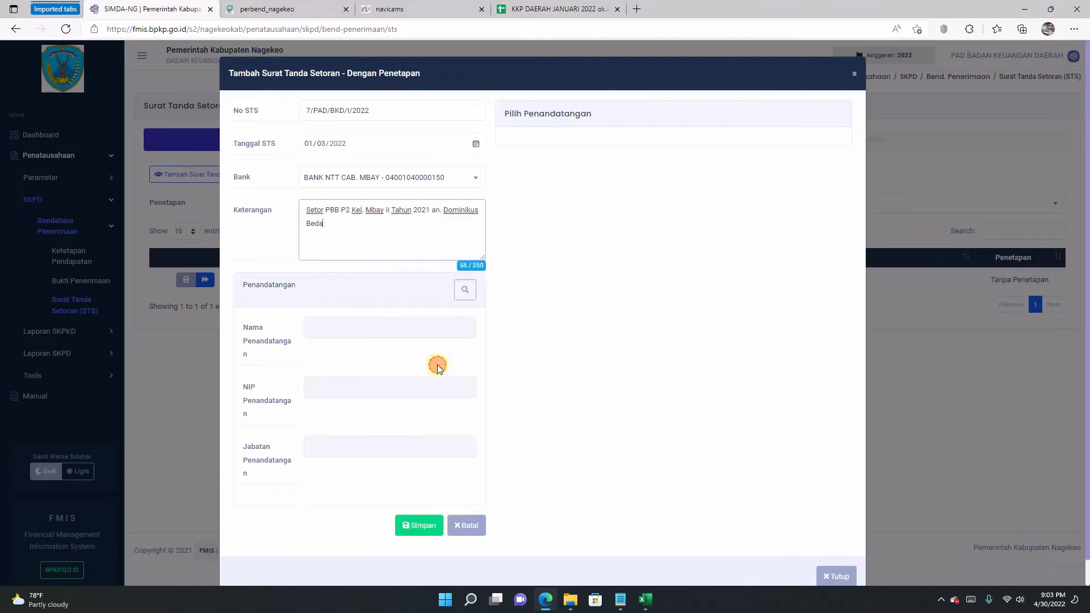
{"action": "left_click", "coordinate": [464, 291]}
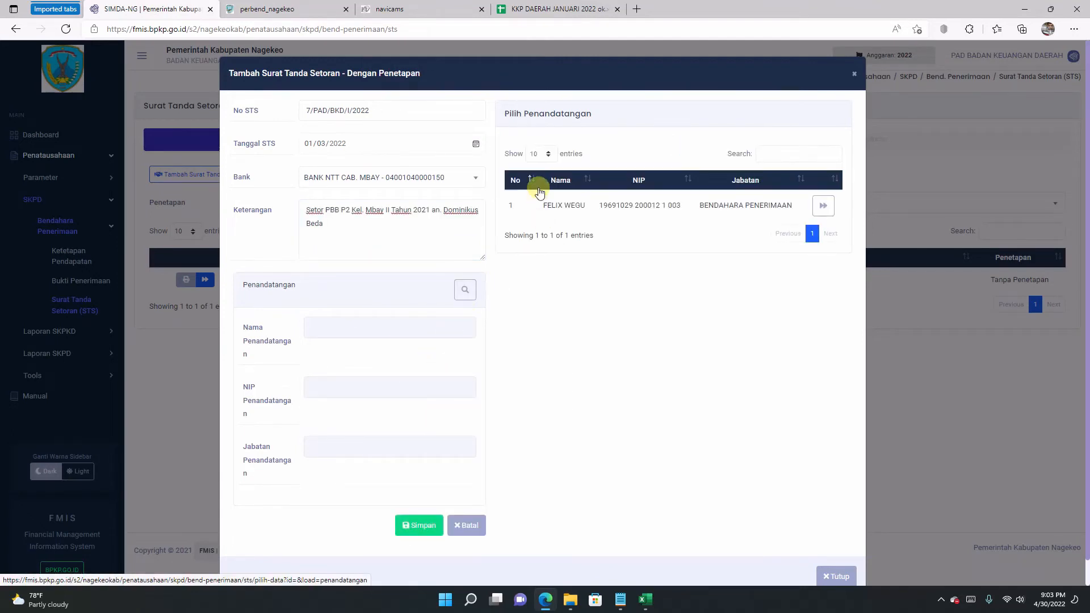
{"action": "left_click", "coordinate": [822, 208]}
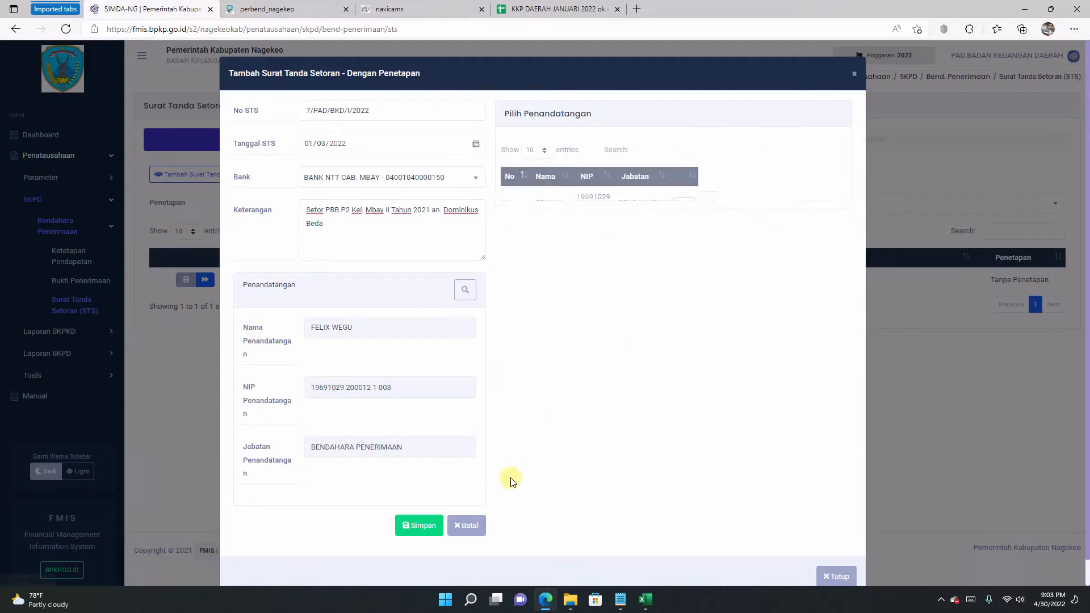
{"action": "left_click", "coordinate": [421, 527]}
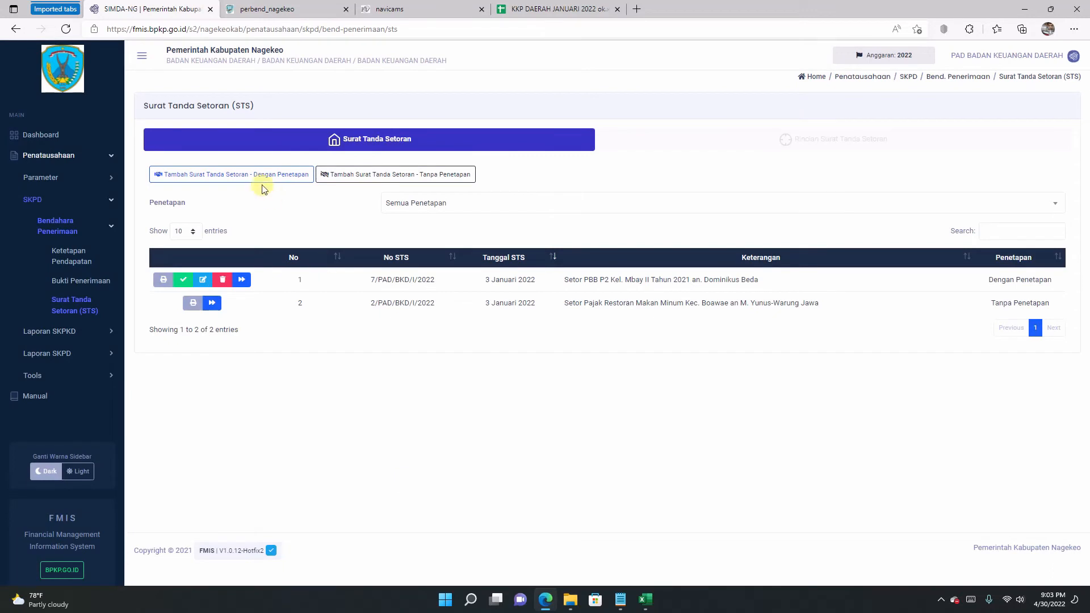
Step: Add receipt 7/PAD/BKD/I/2022 (506.879,00) as the detail of STS 7/PAD/BKD/I/2022
{"action": "left_click", "coordinate": [242, 280]}
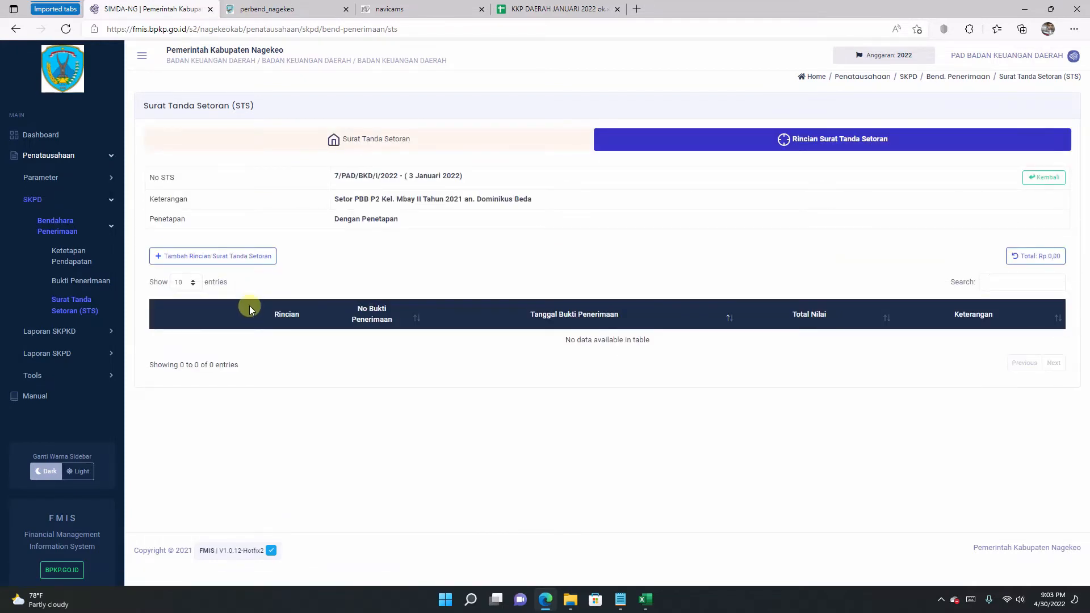
{"action": "left_click", "coordinate": [208, 261]}
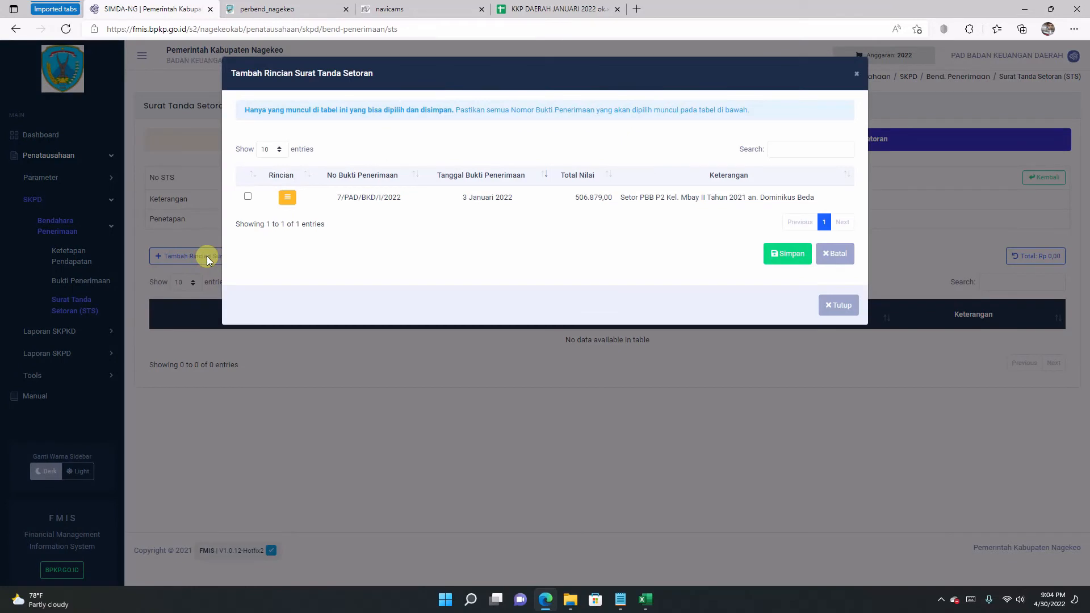
{"action": "left_click", "coordinate": [248, 198]}
{"action": "left_click", "coordinate": [783, 255]}
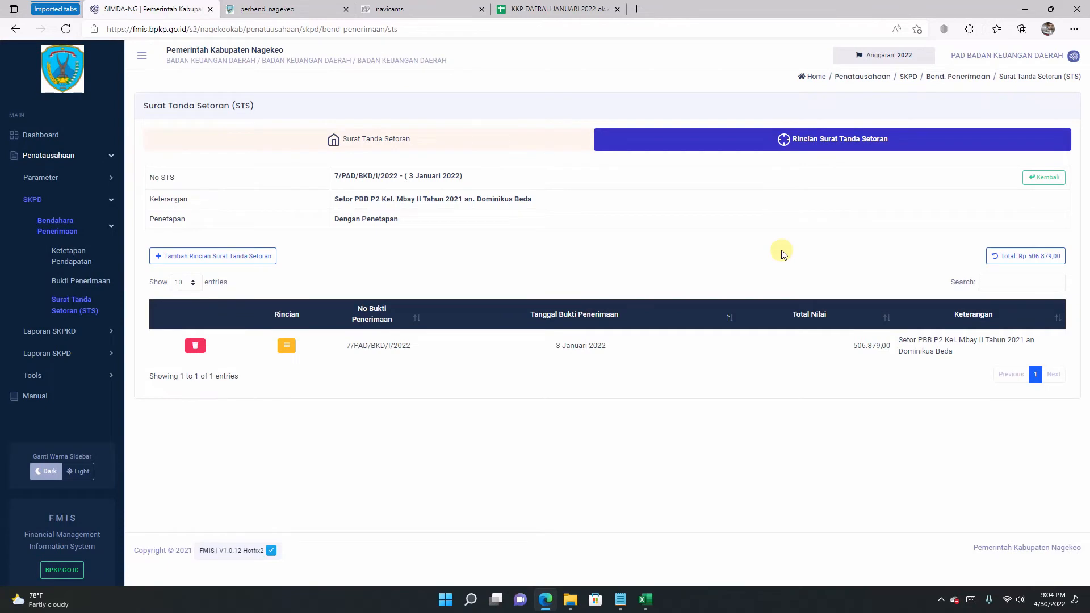
Step: Return to the STS list and set STS 7/PAD/BKD/I/2022 to final via Ubah Status
{"action": "left_click", "coordinate": [517, 147]}
{"action": "left_click", "coordinate": [621, 147]}
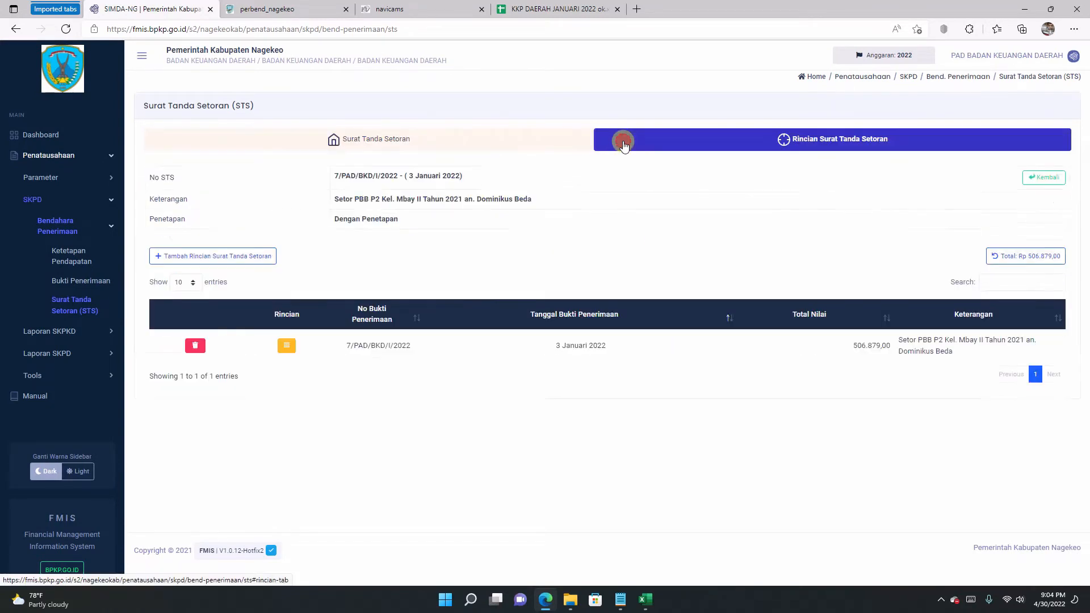
{"action": "left_click", "coordinate": [536, 137]}
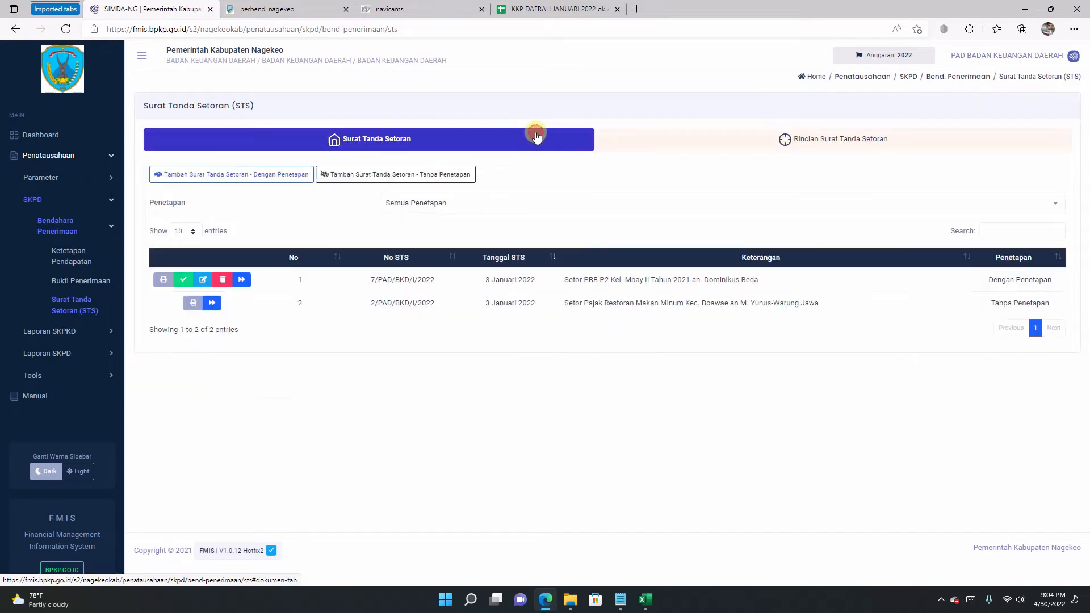
{"action": "left_click", "coordinate": [183, 279]}
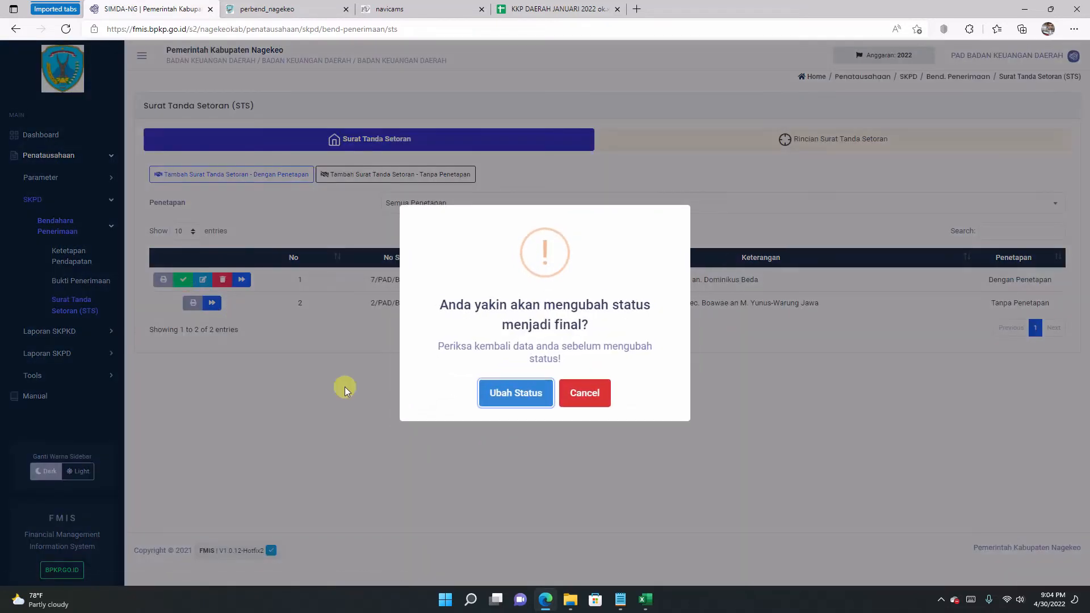
{"action": "left_click", "coordinate": [516, 393]}
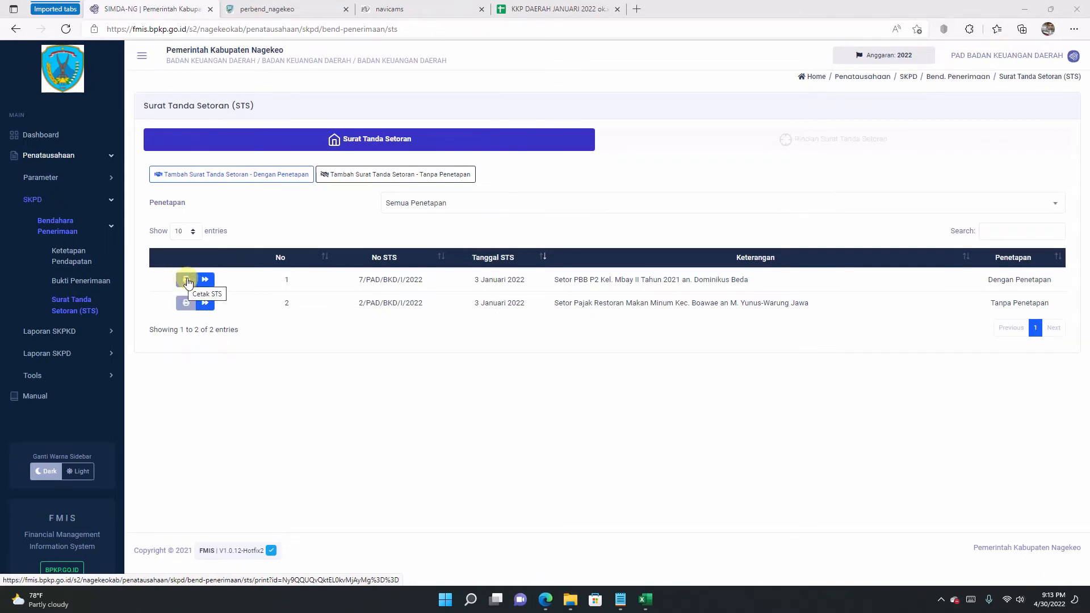
Step: Preview the printable STS 7/PAD/BKD/I/2022 full-screen and zoomed in, then close it
{"action": "left_click", "coordinate": [188, 280]}
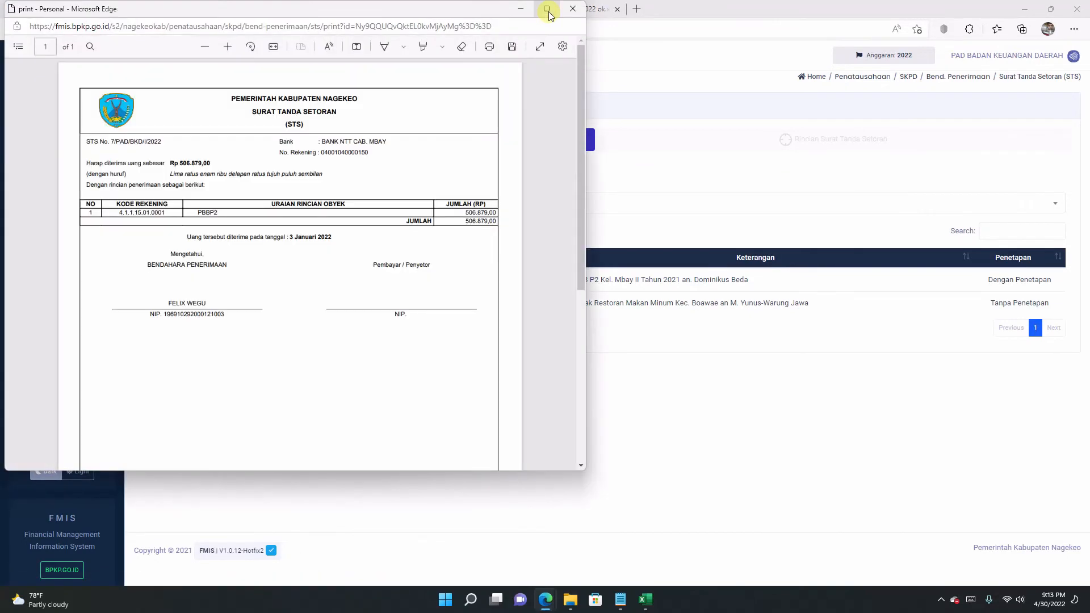
{"action": "left_click", "coordinate": [548, 11]}
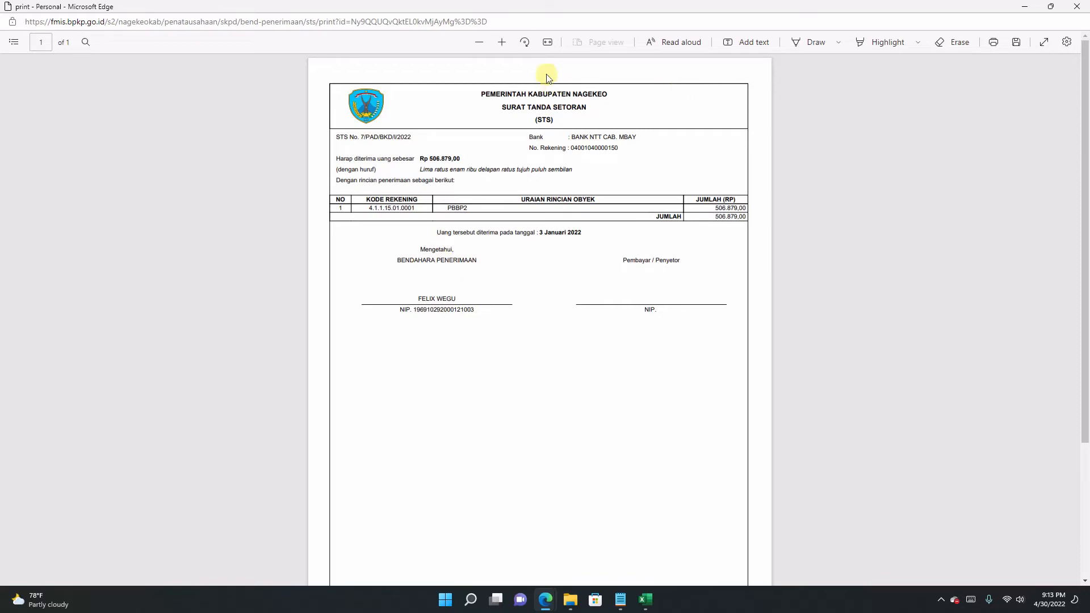
{"action": "left_click", "coordinate": [502, 42]}
{"action": "left_click", "coordinate": [502, 42]}
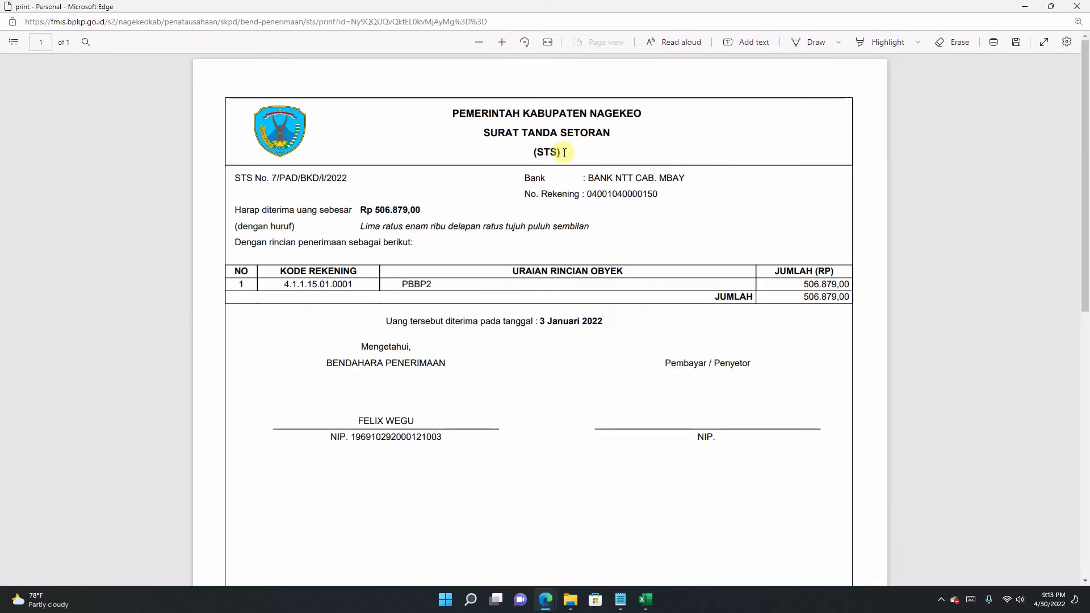
{"action": "scroll", "coordinate": [564, 153], "scroll_direction": "down", "scroll_amount": 7}
{"action": "scroll", "coordinate": [564, 152], "scroll_direction": "up", "scroll_amount": 7}
{"action": "left_click", "coordinate": [1077, 6]}
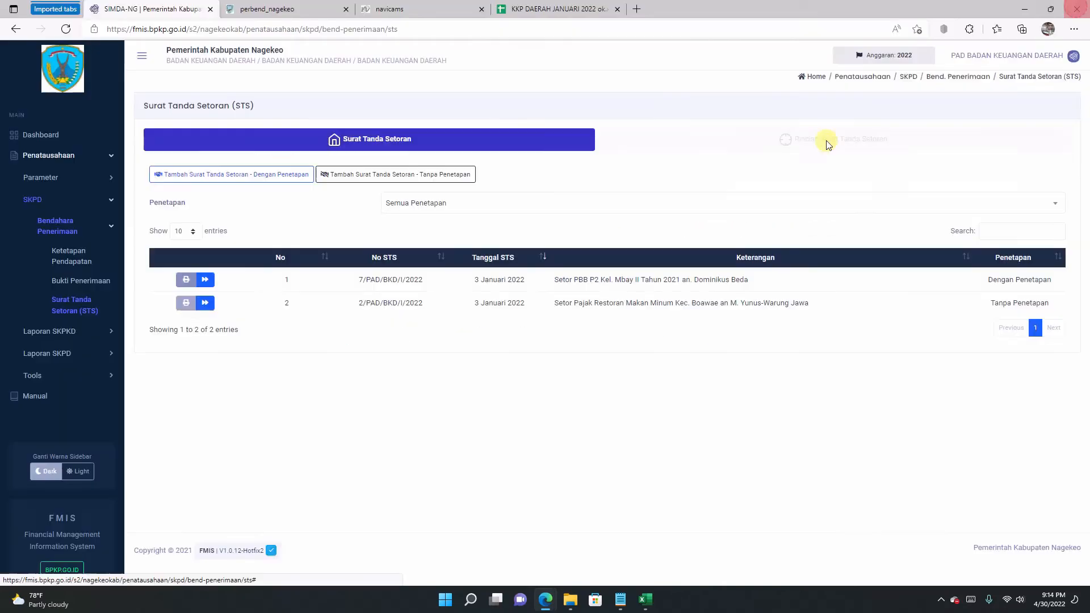
Step: Open the printable STS 2/PAD/BKD/I/2022 full-screen and zoomed in
{"action": "left_click", "coordinate": [186, 302]}
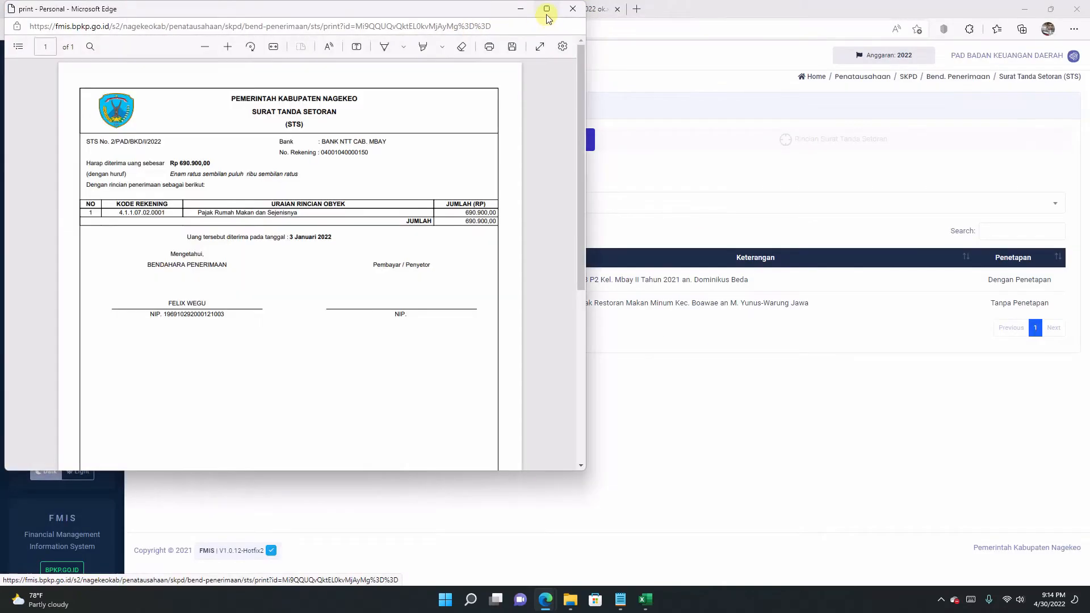
{"action": "left_click", "coordinate": [546, 9]}
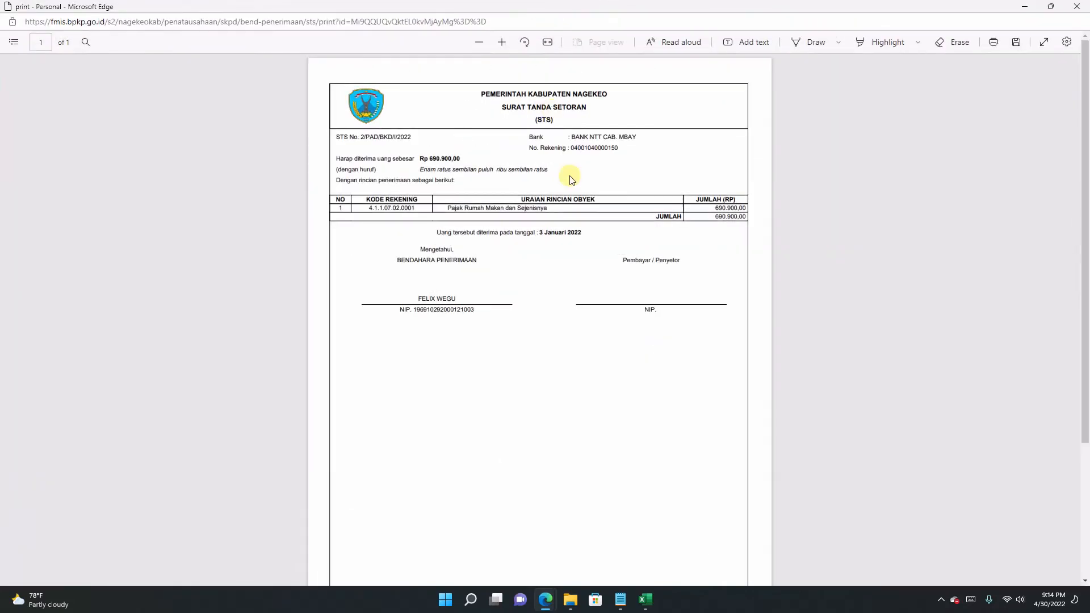
{"action": "left_click", "coordinate": [498, 44]}
{"action": "left_click", "coordinate": [498, 44]}
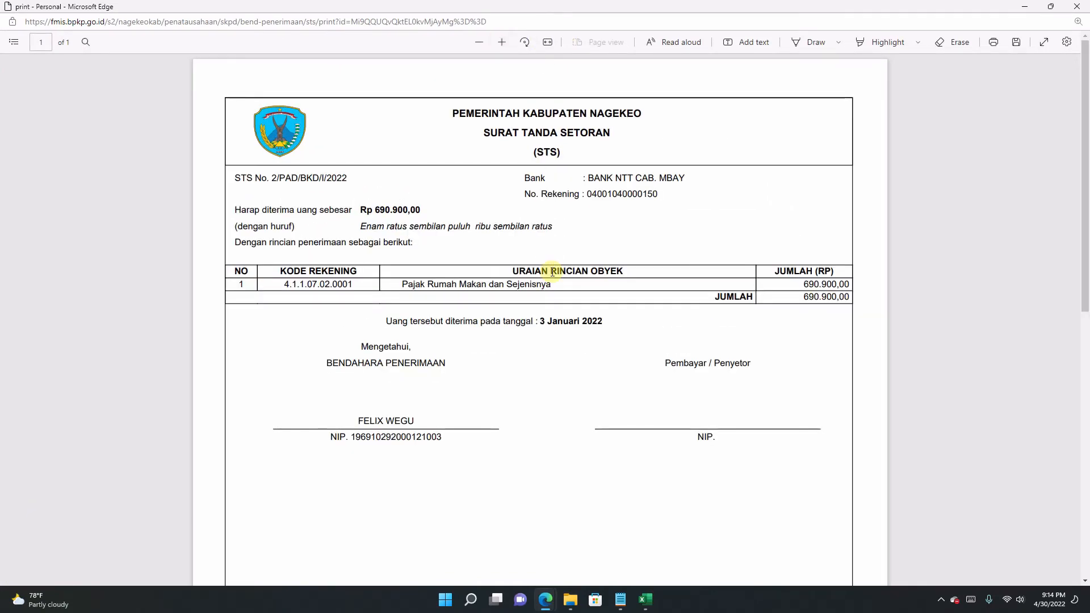
Step: Close the STS 2/PAD/BKD/I/2022 print window and expand the SKPD expenditure treasurer reports
{"action": "left_click", "coordinate": [1074, 11]}
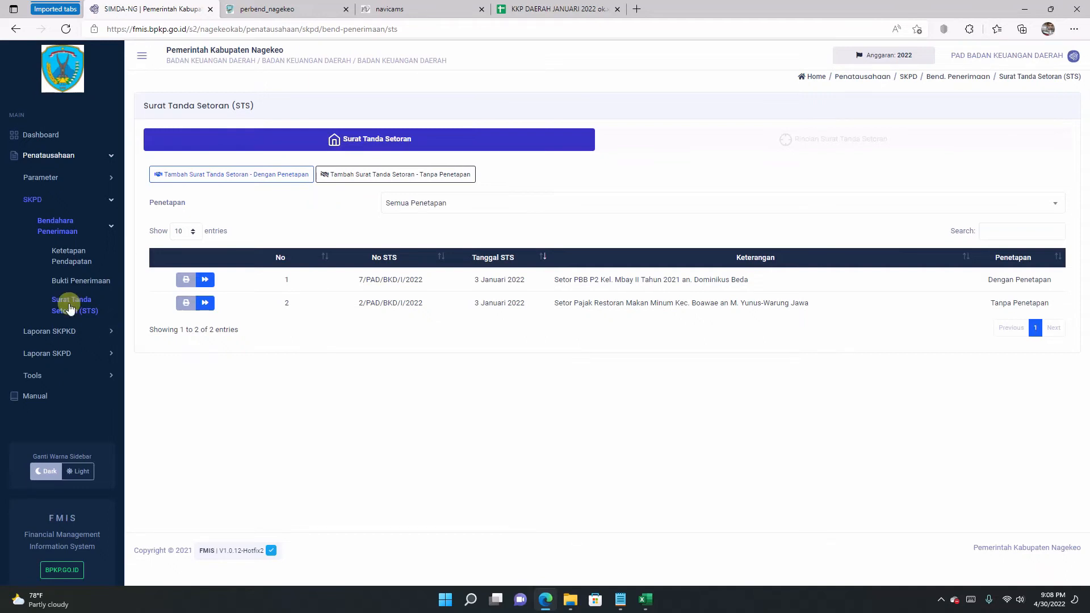
{"action": "left_click", "coordinate": [72, 353]}
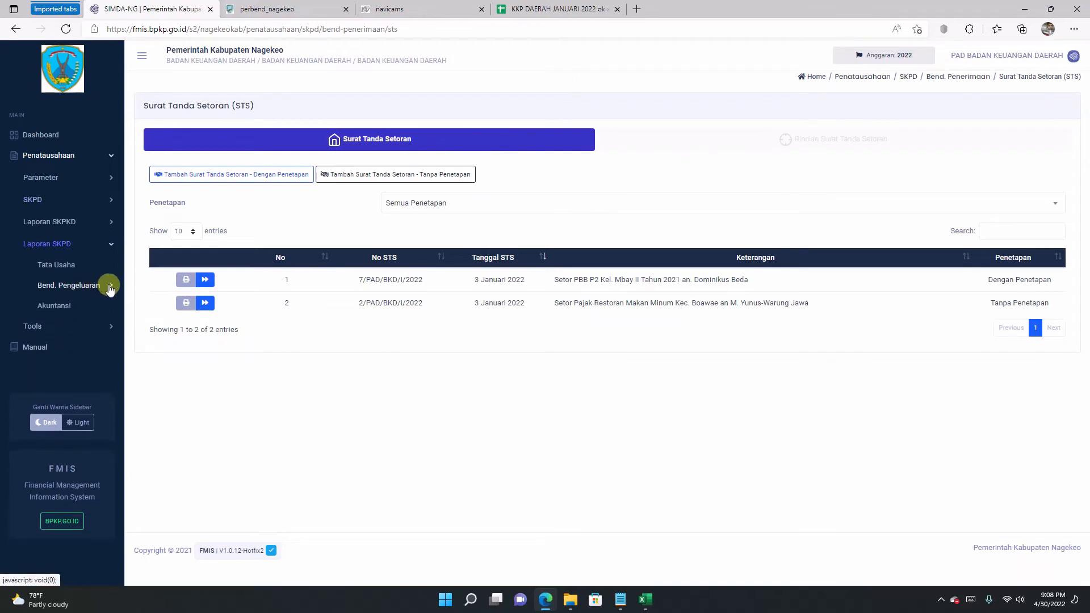
{"action": "left_click", "coordinate": [107, 285]}
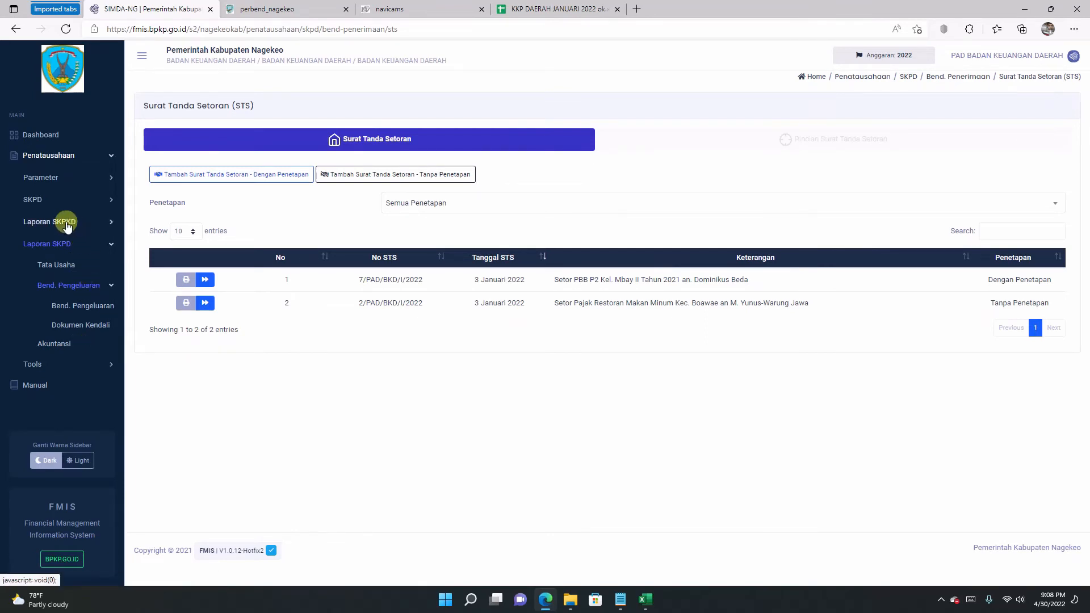
Step: Open the Laporan BUD report form under Laporan SKPKD > BUD
{"action": "left_click", "coordinate": [104, 224]}
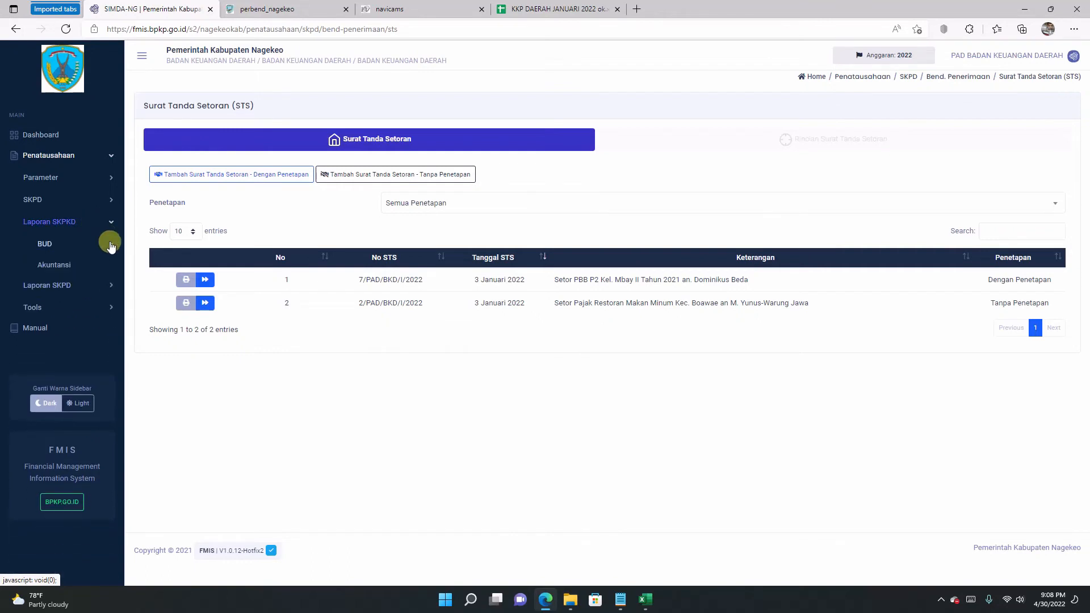
{"action": "left_click", "coordinate": [45, 246]}
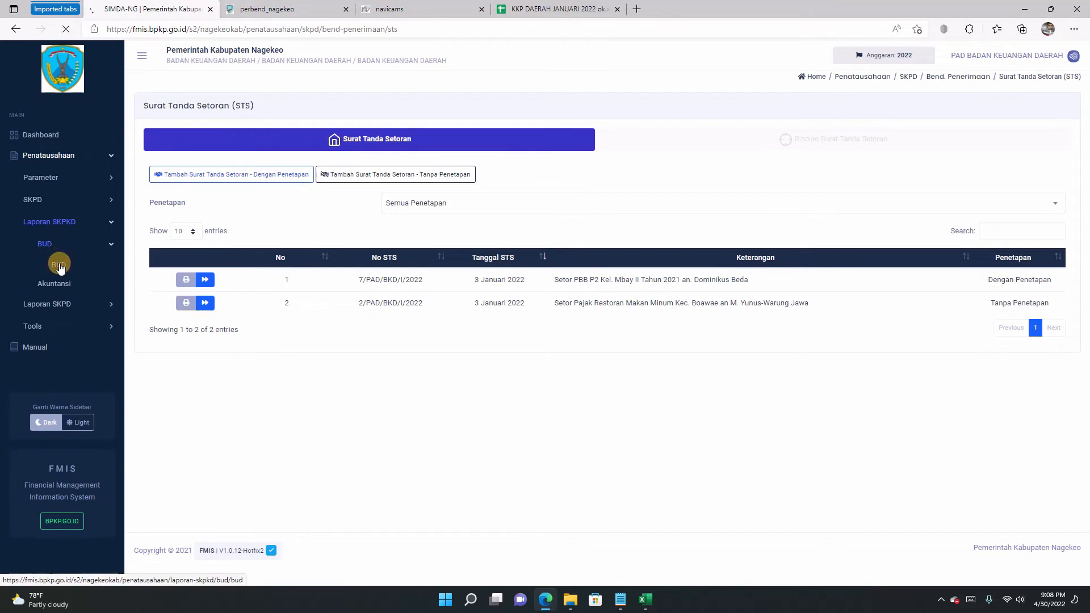
{"action": "left_click", "coordinate": [60, 266]}
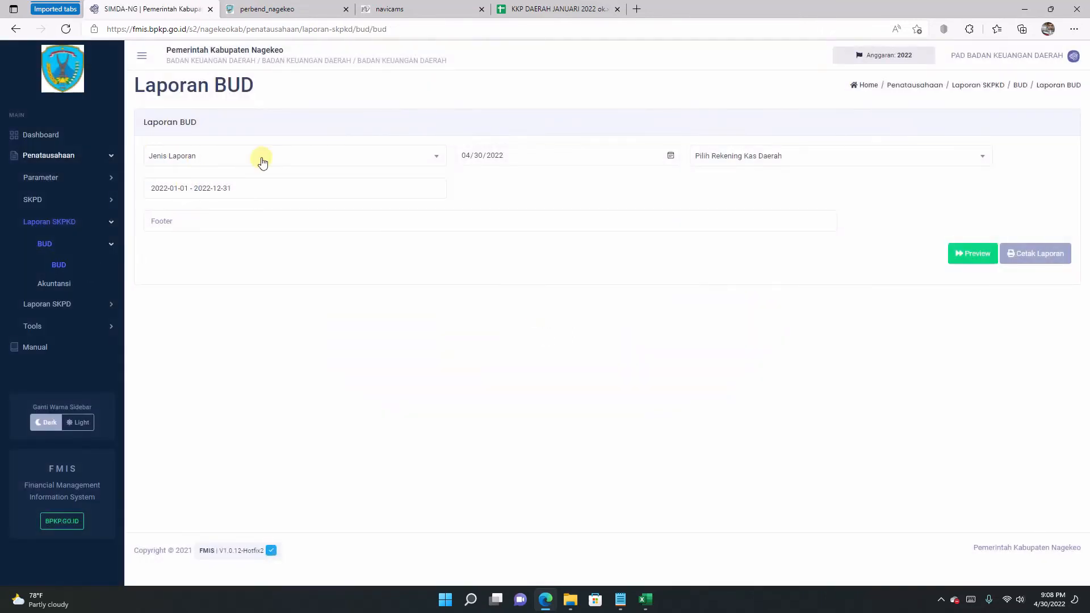
Step: Choose Buku Pembantu Kas Daerah for 2022-01-01 – 2022-12-31 on the BANK NTT CAB. MBAY account
{"action": "left_click", "coordinate": [436, 159]}
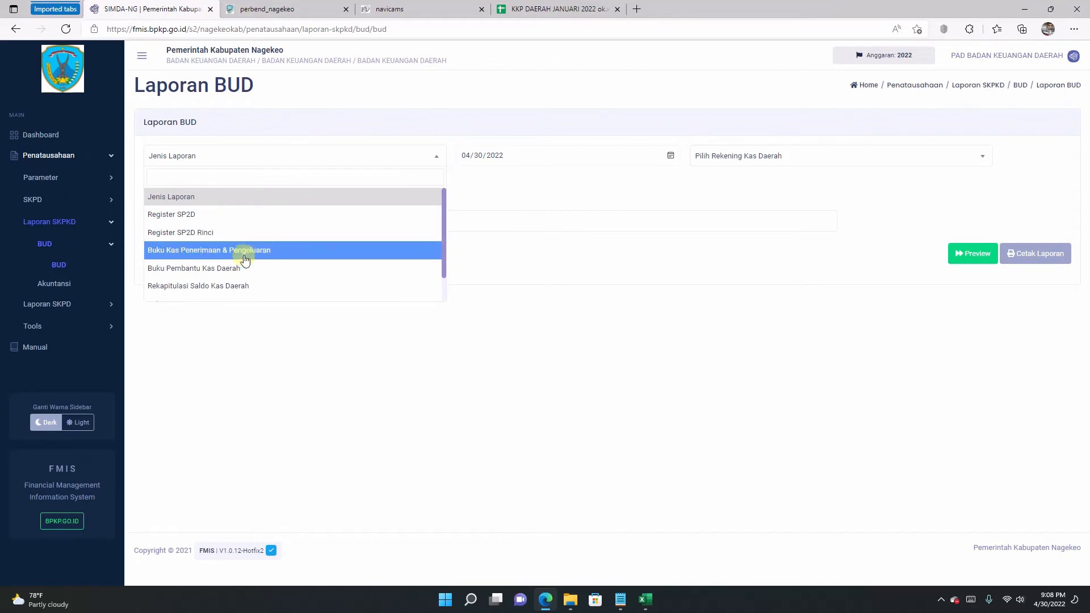
{"action": "left_click", "coordinate": [218, 273]}
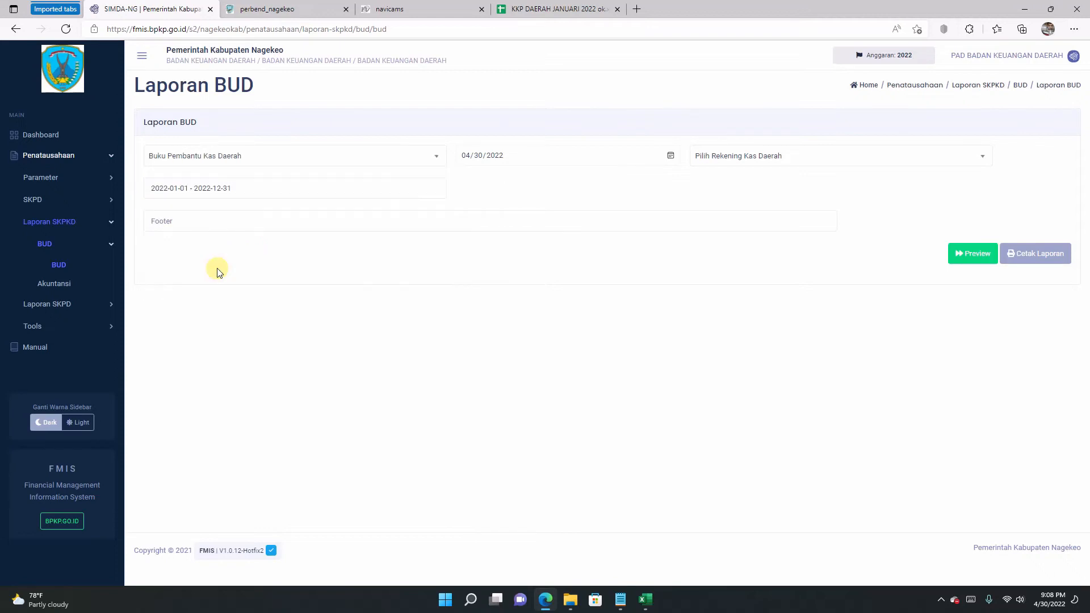
{"action": "left_click", "coordinate": [272, 193]}
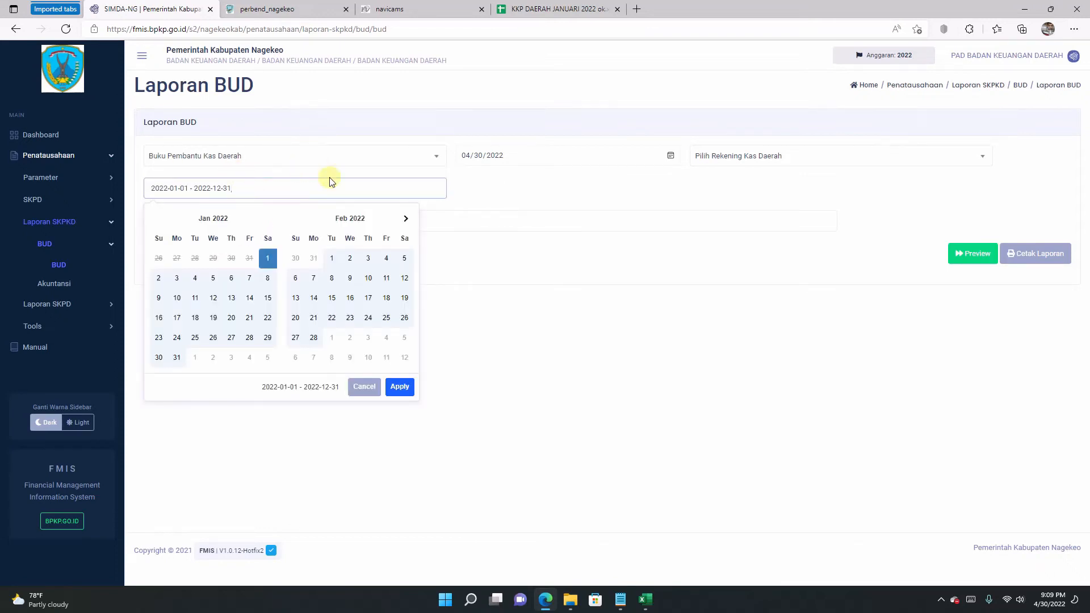
{"action": "left_click", "coordinate": [518, 196]}
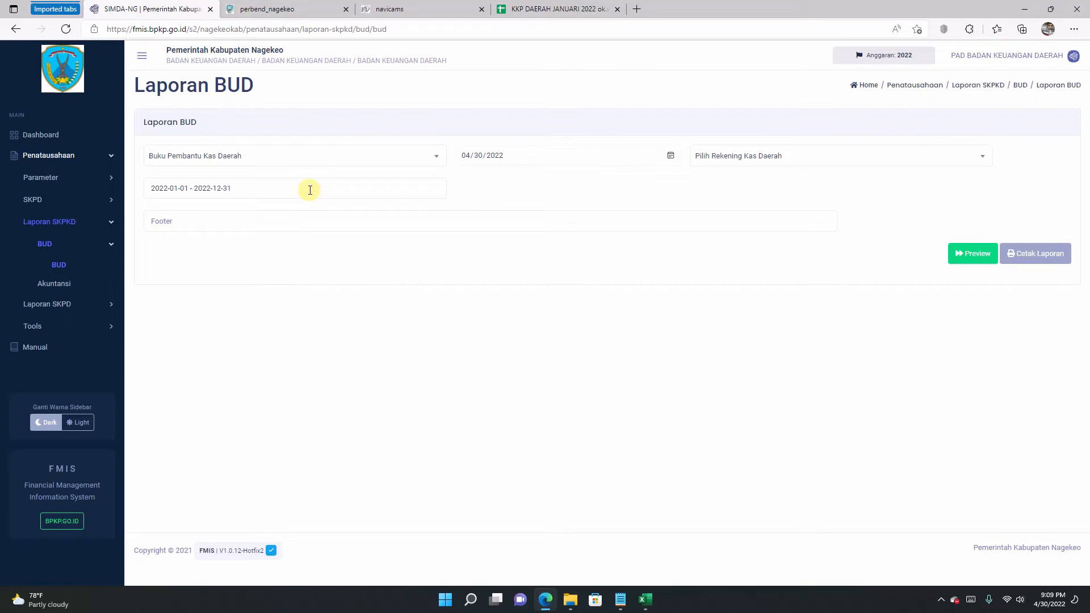
{"action": "left_click", "coordinate": [741, 161]}
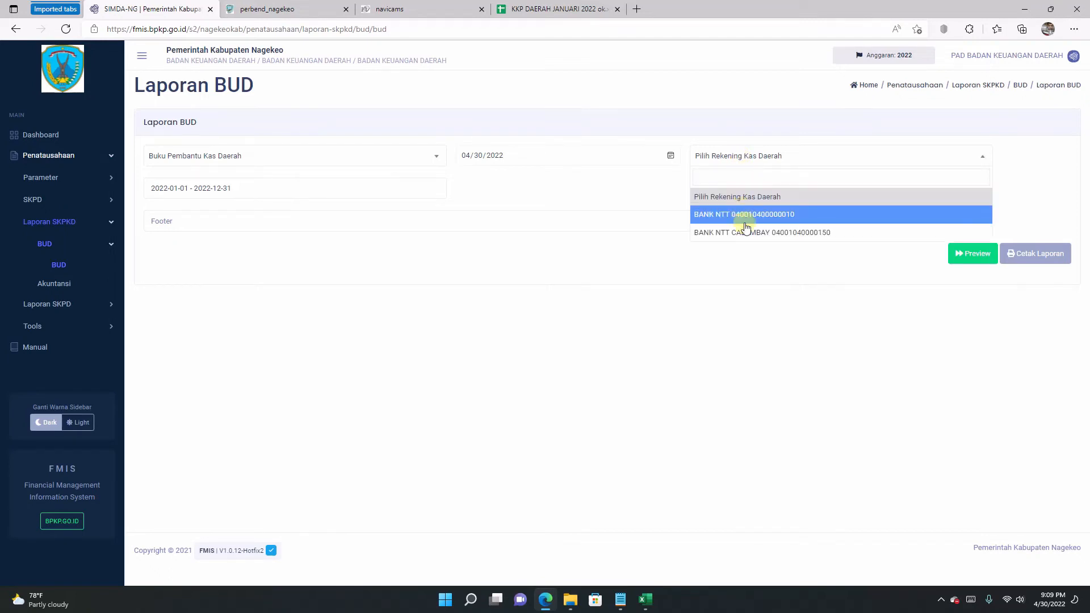
{"action": "left_click", "coordinate": [800, 234]}
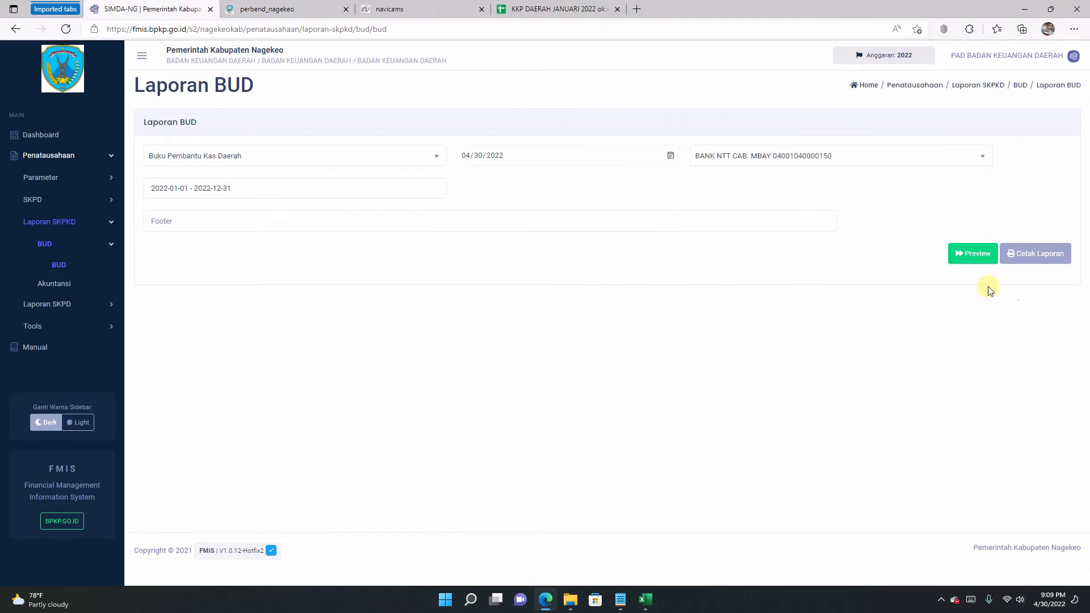
Step: Print the Buku Pembantu Kas Daerah report and view it maximized and zoomed in
{"action": "left_click", "coordinate": [1034, 258]}
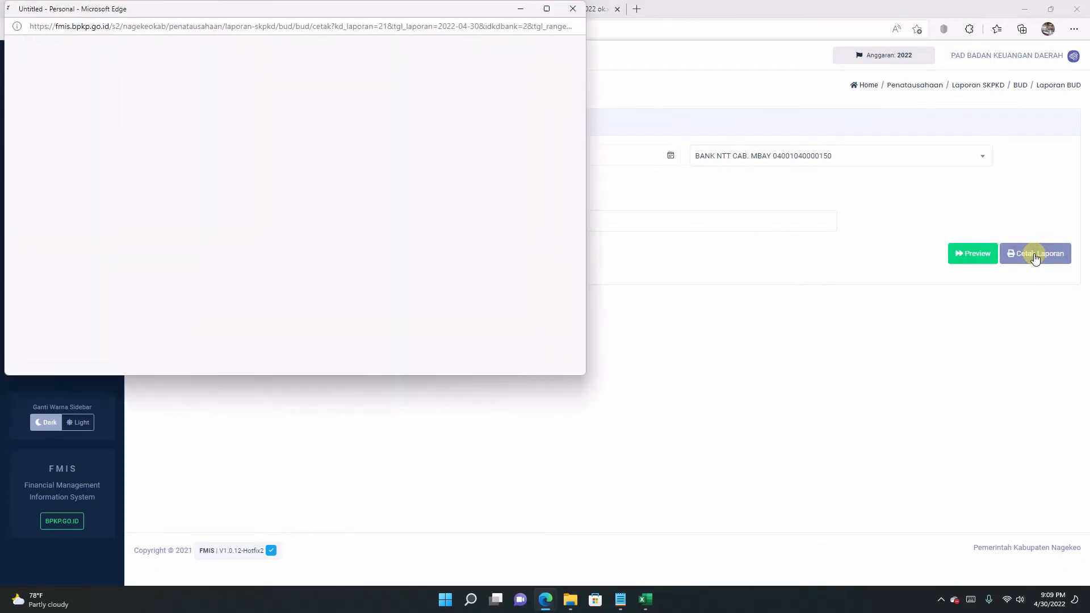
{"action": "left_click", "coordinate": [547, 9]}
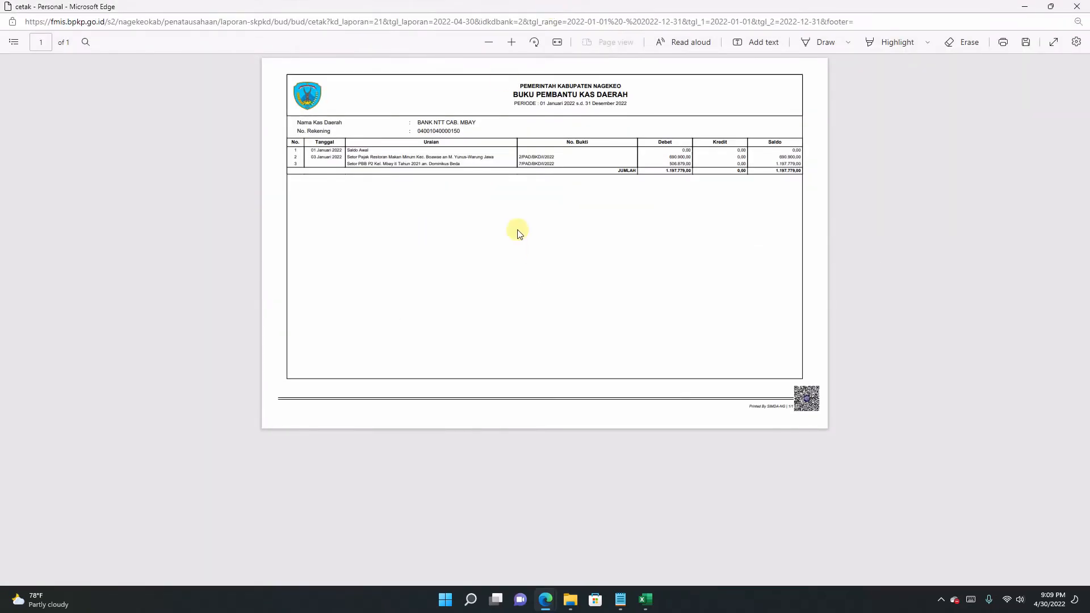
{"action": "left_click", "coordinate": [511, 42]}
{"action": "left_click", "coordinate": [513, 42]}
{"action": "left_click", "coordinate": [513, 42]}
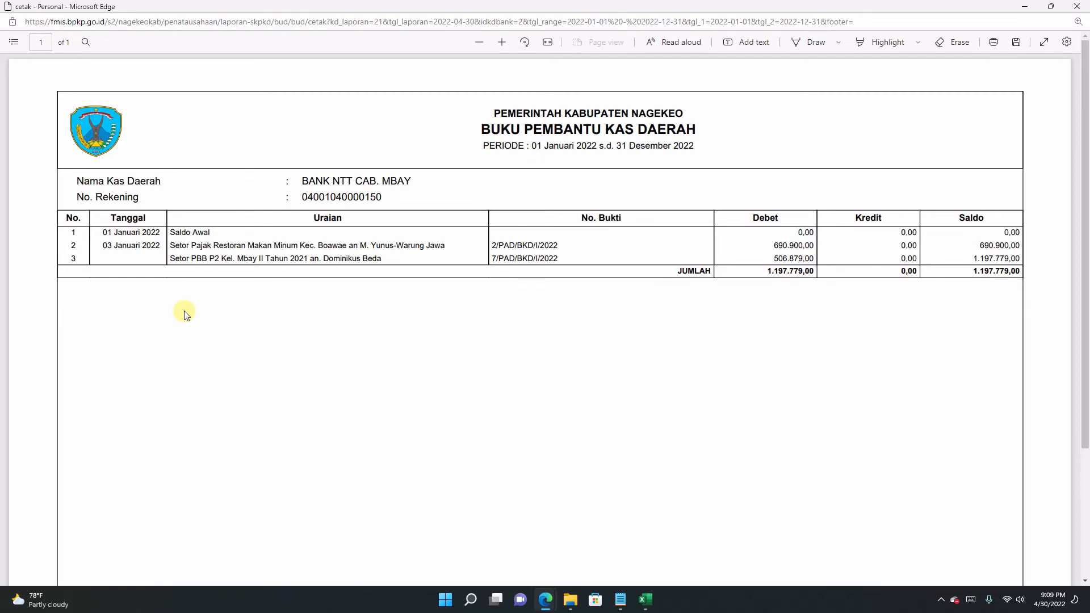
Step: Review both 3 Januari 2022 deposit rows and amounts totalling 1.197.779,00, then close the report
{"action": "left_click_drag", "start_coordinate": [171, 246], "coordinate": [444, 245]}
{"action": "left_click", "coordinate": [331, 253]}
{"action": "left_click_drag", "start_coordinate": [775, 245], "coordinate": [973, 243]}
{"action": "left_click", "coordinate": [982, 248]}
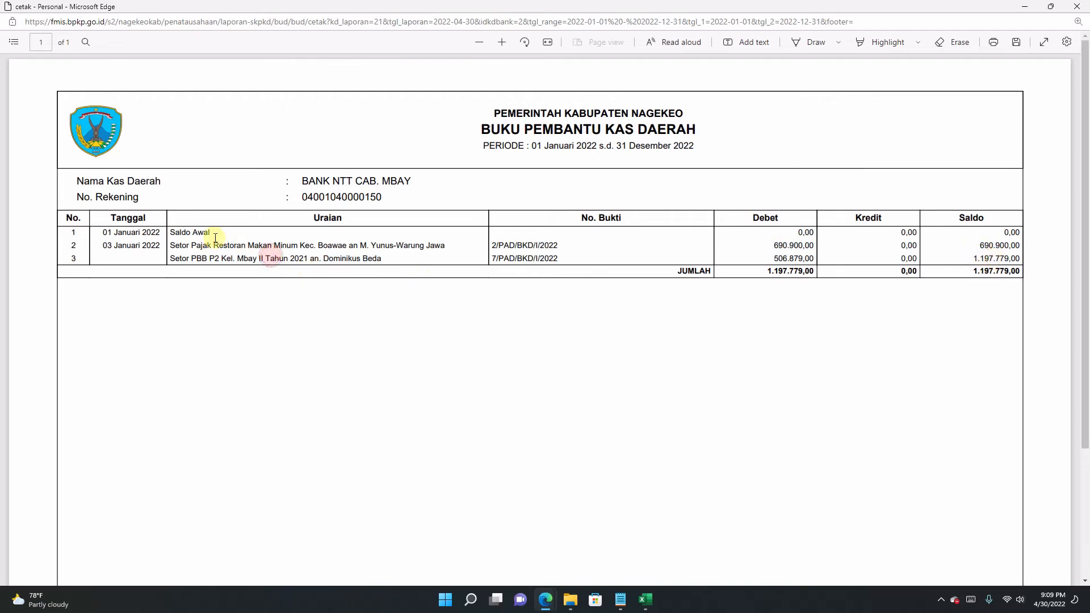
{"action": "left_click_drag", "start_coordinate": [169, 244], "coordinate": [425, 268]}
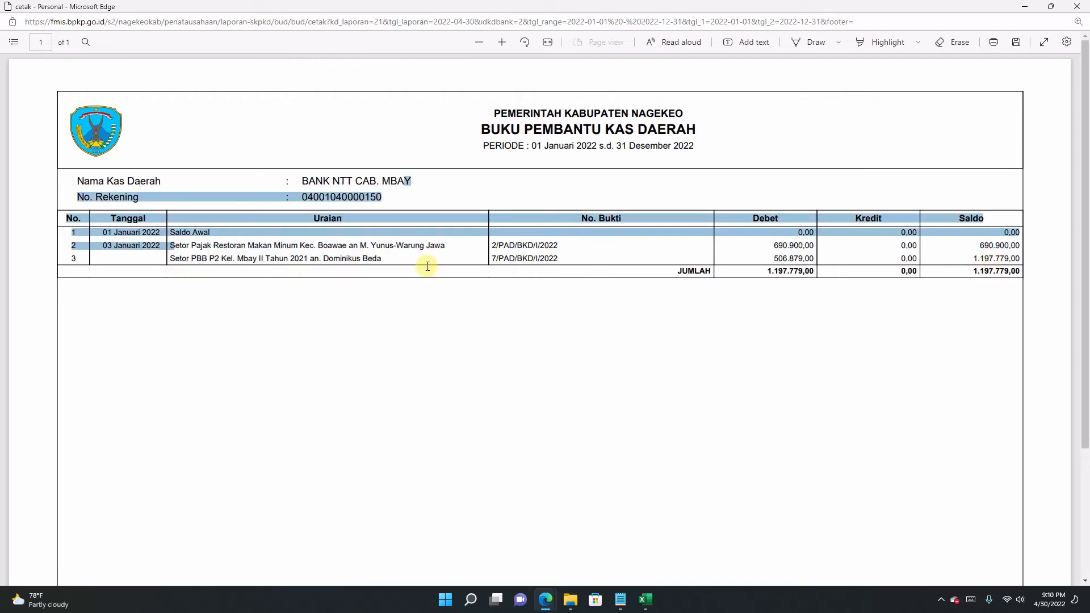
{"action": "left_click", "coordinate": [316, 262]}
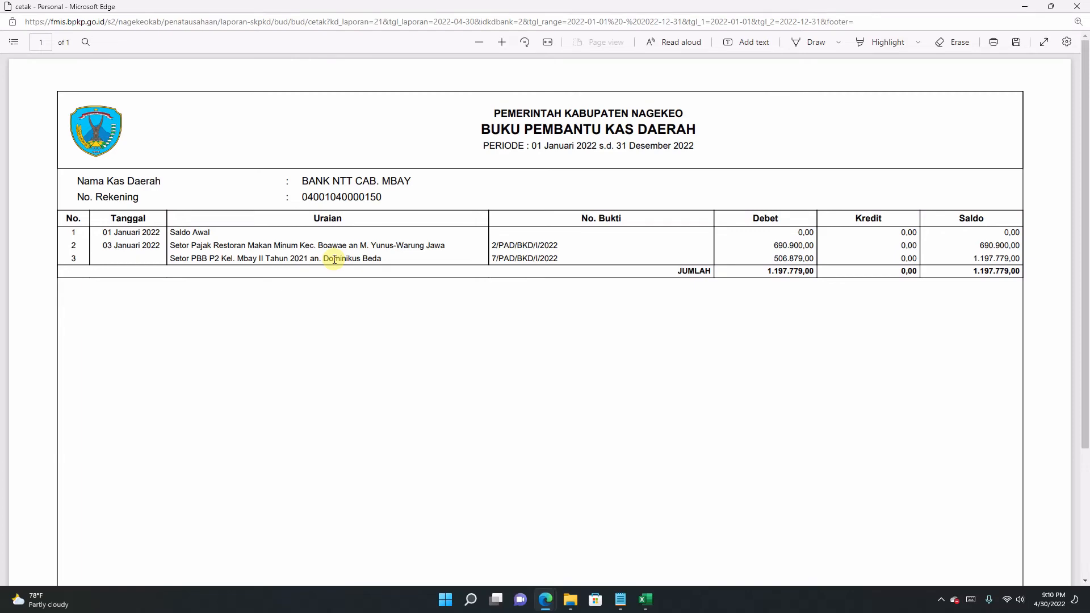
{"action": "left_click", "coordinate": [1077, 6]}
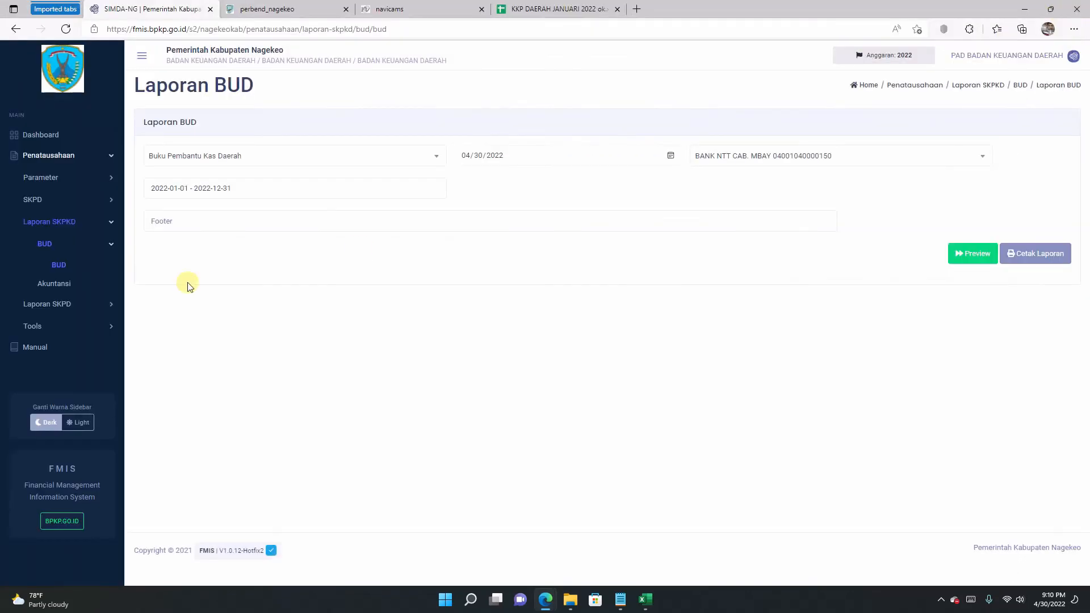
{"action": "left_click", "coordinate": [102, 313]}
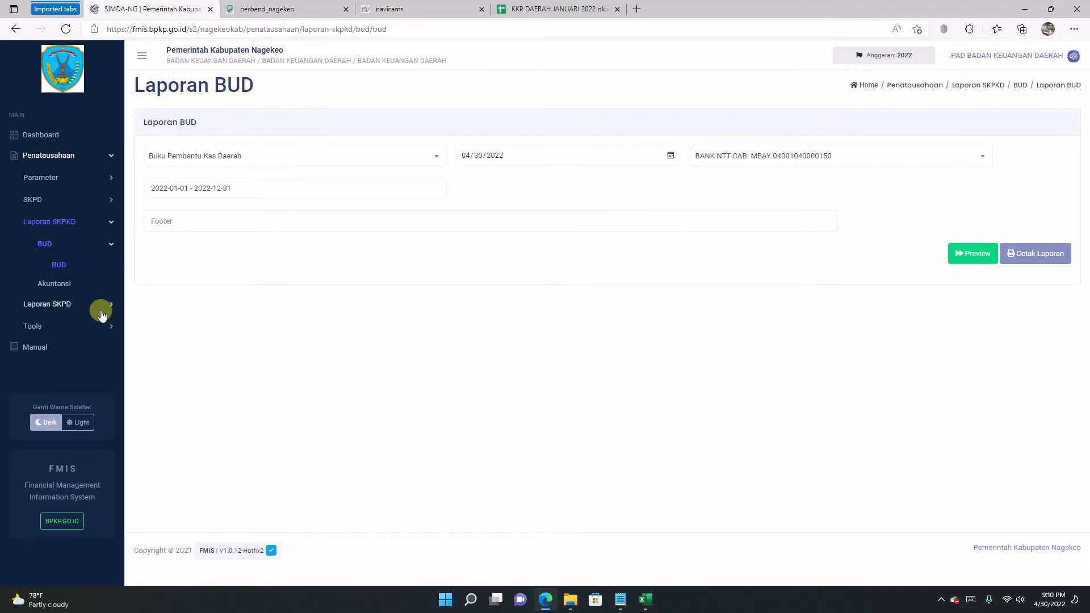
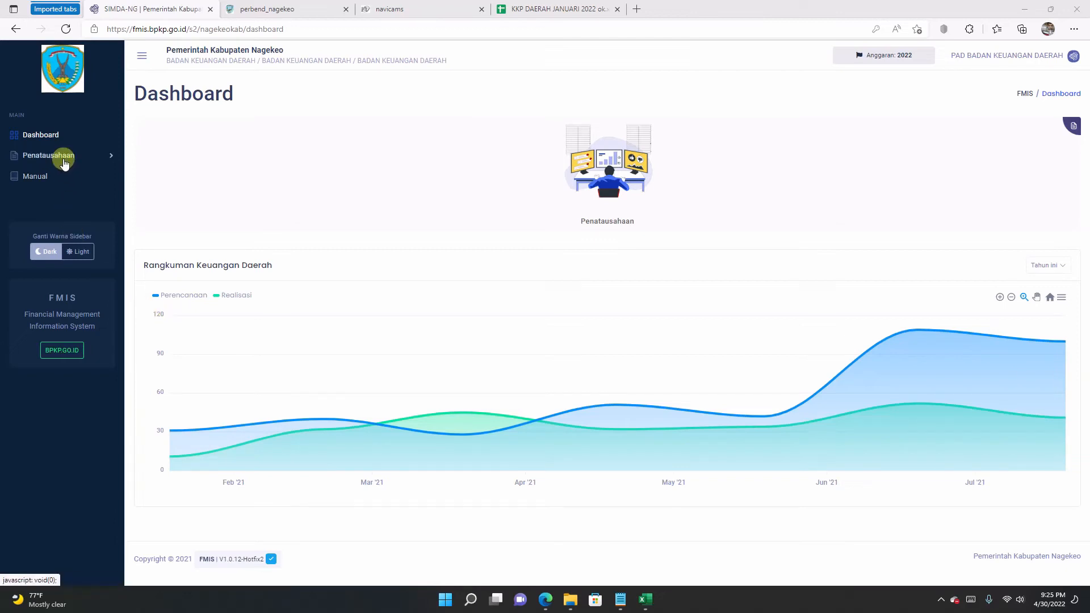
Step: Go to Penatausahaan › SKPKD › BUD › Penerimaan Pendapatan to open the empty STS list
{"action": "left_click", "coordinate": [69, 158]}
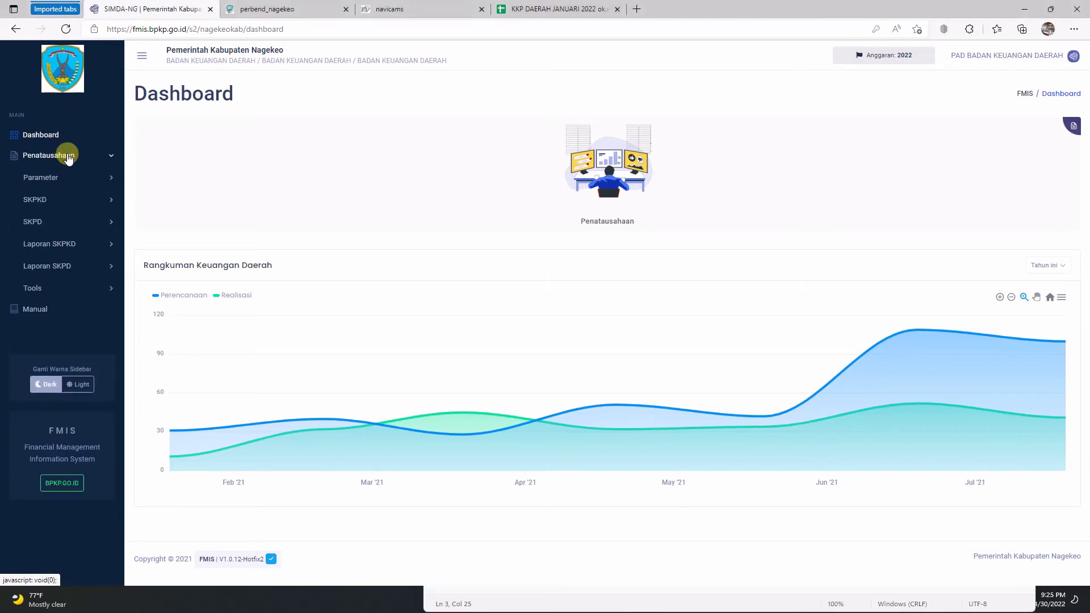
{"action": "left_click", "coordinate": [40, 199]}
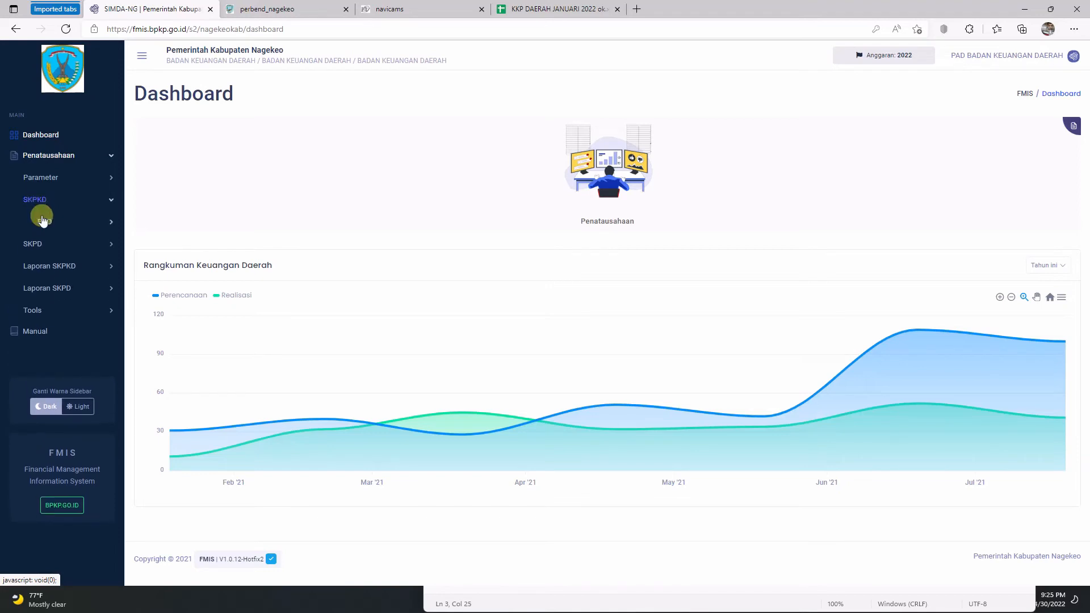
{"action": "left_click", "coordinate": [45, 227]}
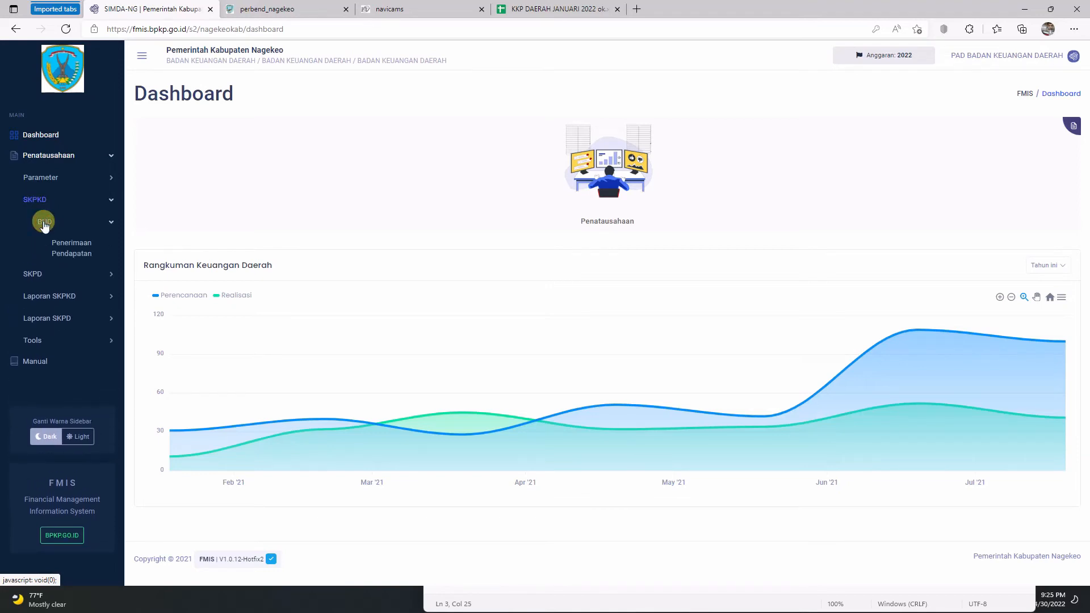
{"action": "left_click", "coordinate": [74, 251]}
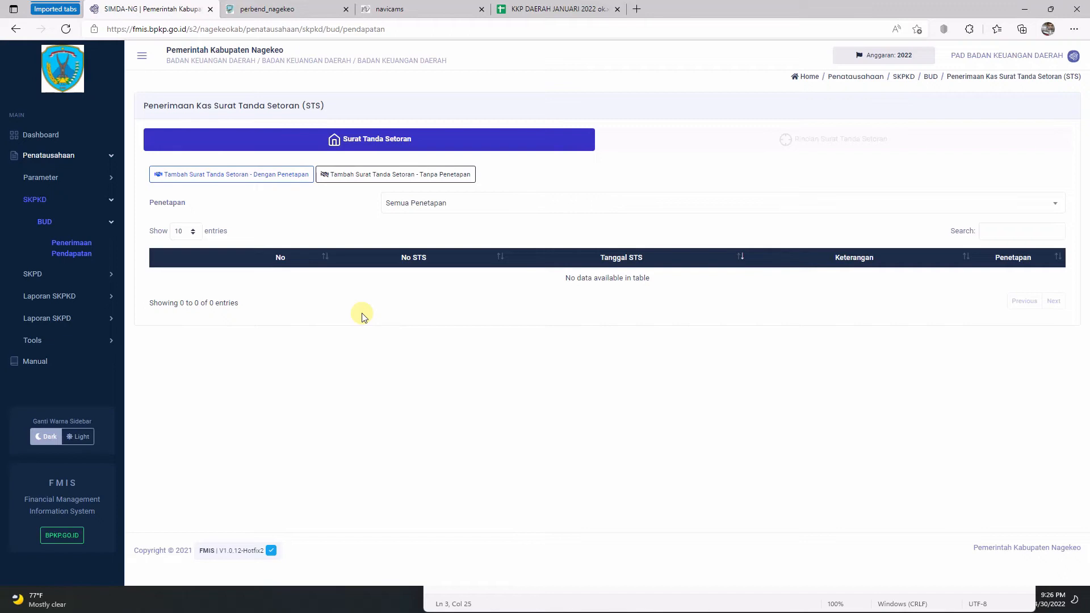
Step: Start a new STS without assessment and paste No STS 1/TRANSFER/BKD-PPKD/I/2022 from cell F10
{"action": "left_click", "coordinate": [365, 178]}
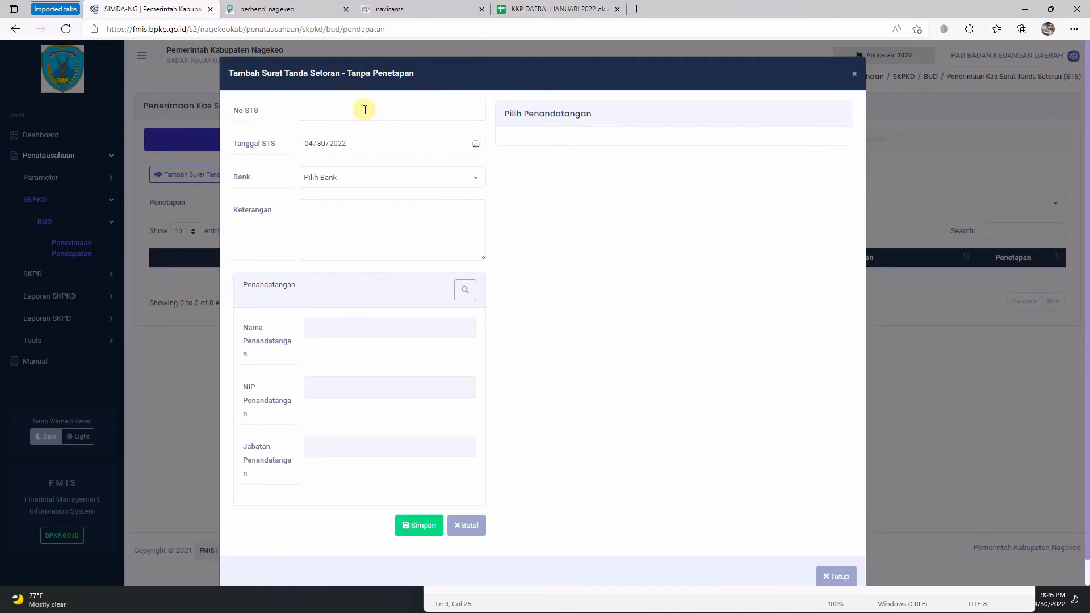
{"action": "left_click", "coordinate": [576, 10]}
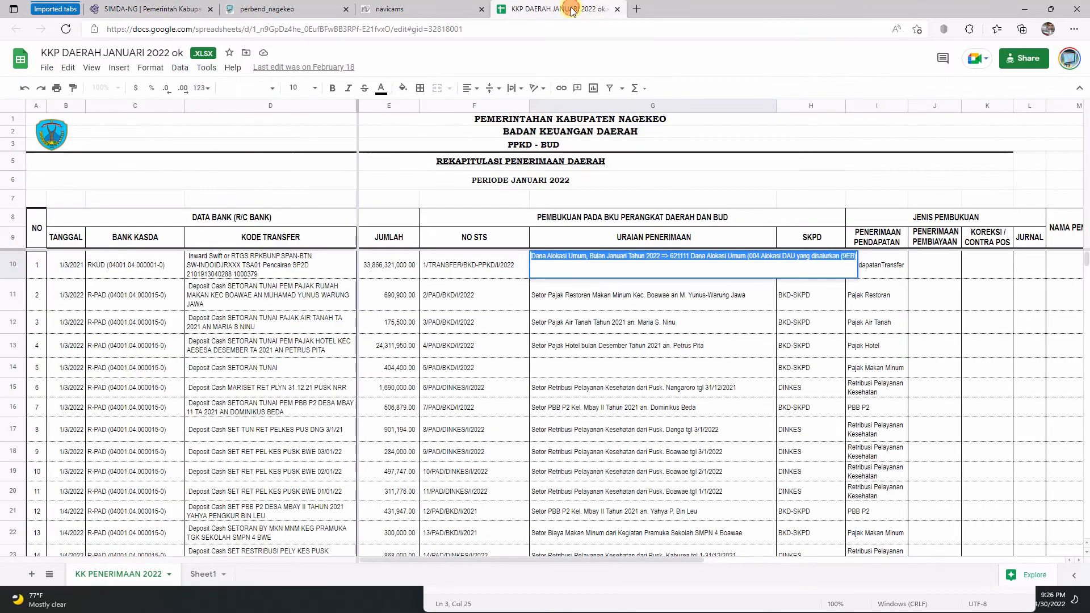
{"action": "left_click", "coordinate": [435, 264]}
{"action": "double_click", "coordinate": [435, 263]}
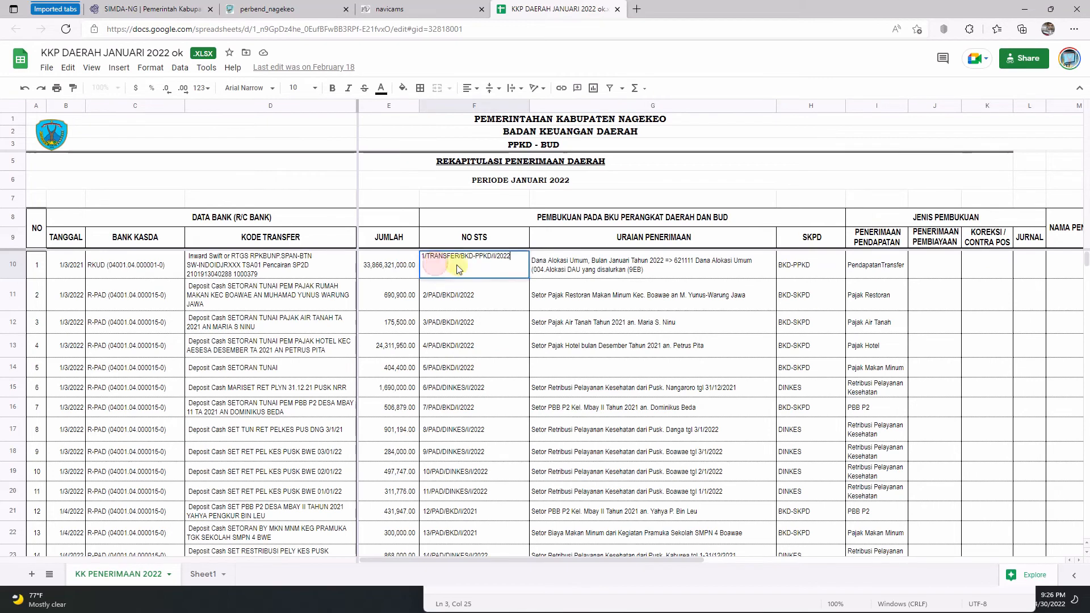
{"action": "left_click_drag", "start_coordinate": [521, 256], "coordinate": [423, 257]}
{"action": "right_click", "coordinate": [440, 258]}
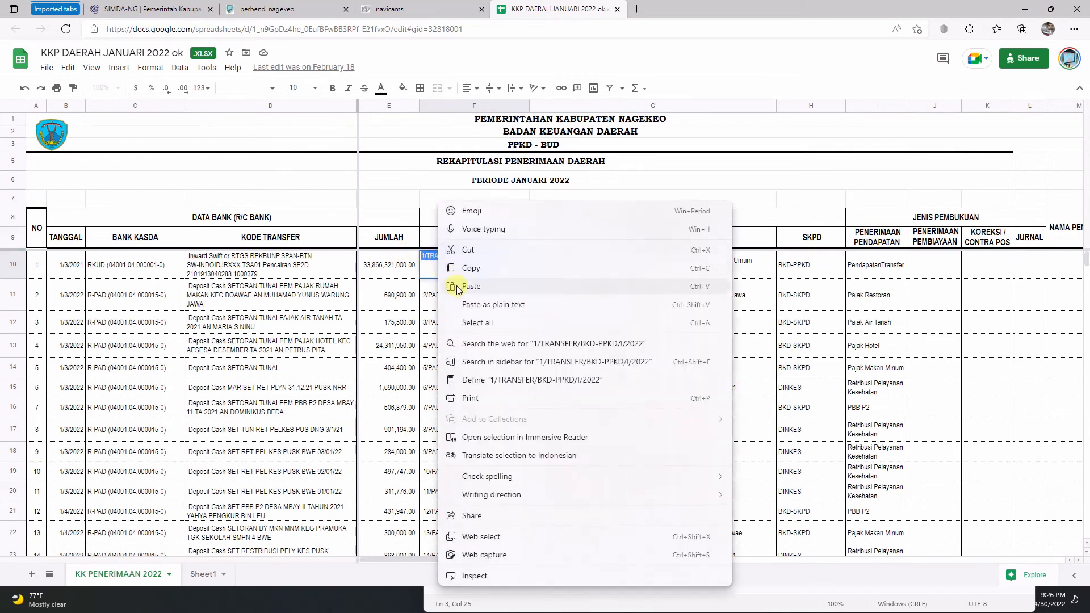
{"action": "left_click", "coordinate": [469, 268]}
{"action": "left_click", "coordinate": [156, 9]}
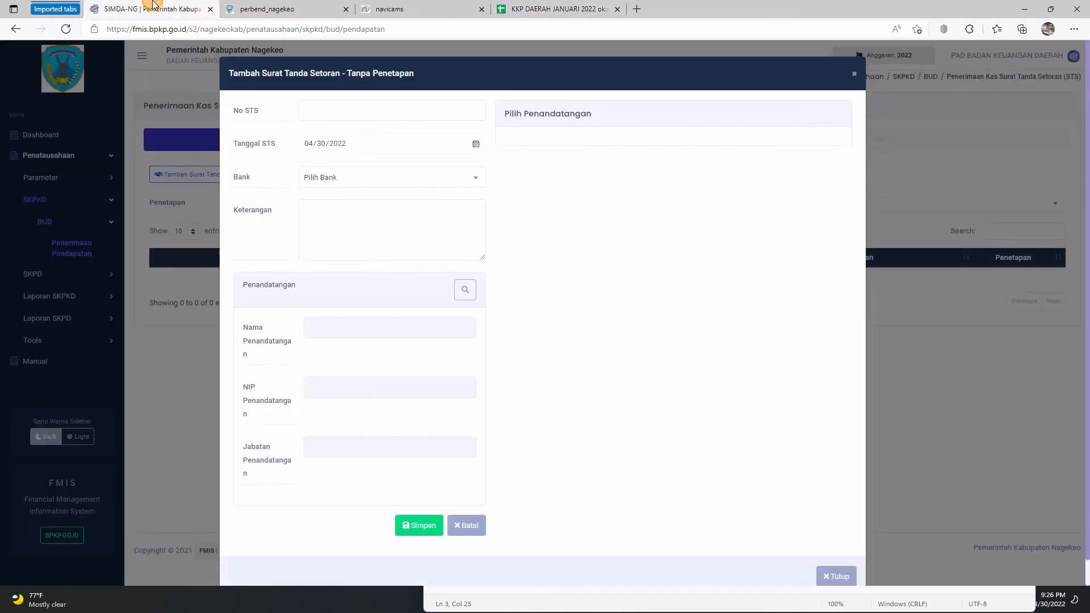
{"action": "left_click", "coordinate": [324, 108]}
{"action": "right_click", "coordinate": [324, 107]}
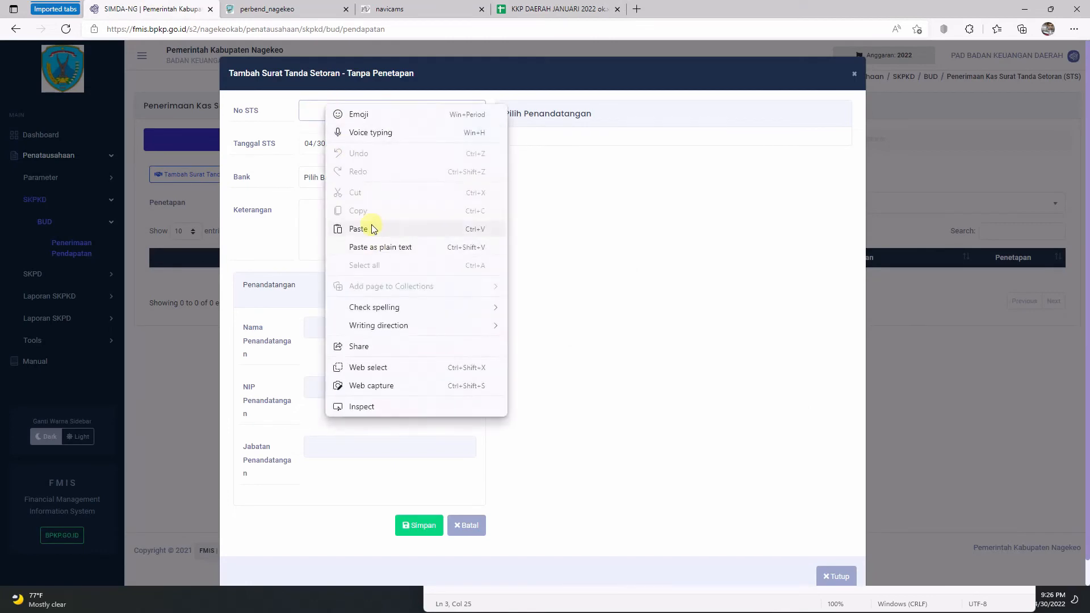
{"action": "left_click", "coordinate": [343, 227]}
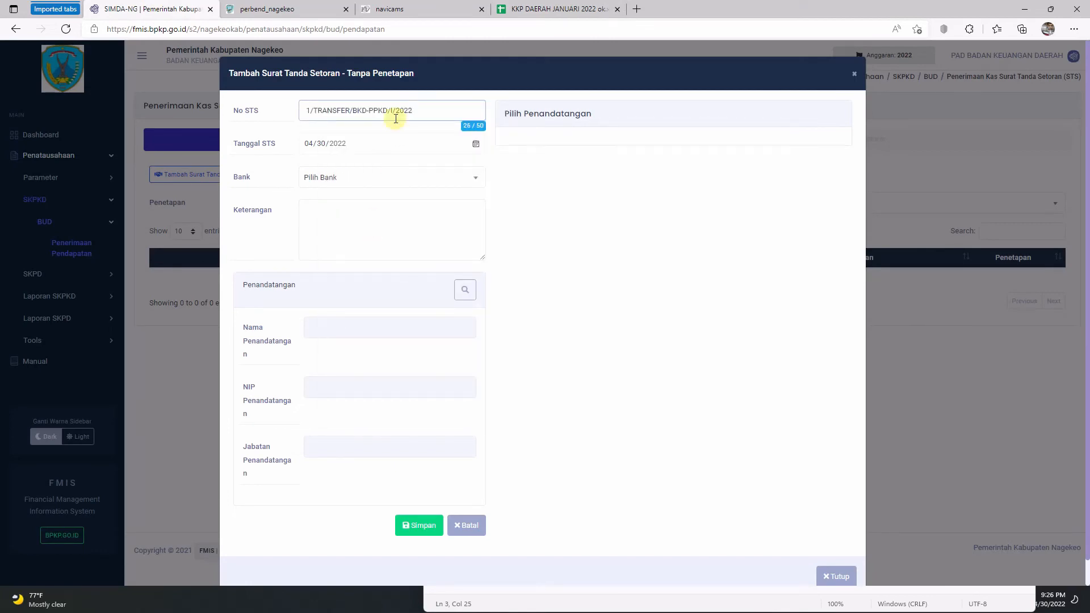
Step: Set the STS date to 3 January 2022 and the bank to BANK NTT
{"action": "left_click", "coordinate": [475, 145]}
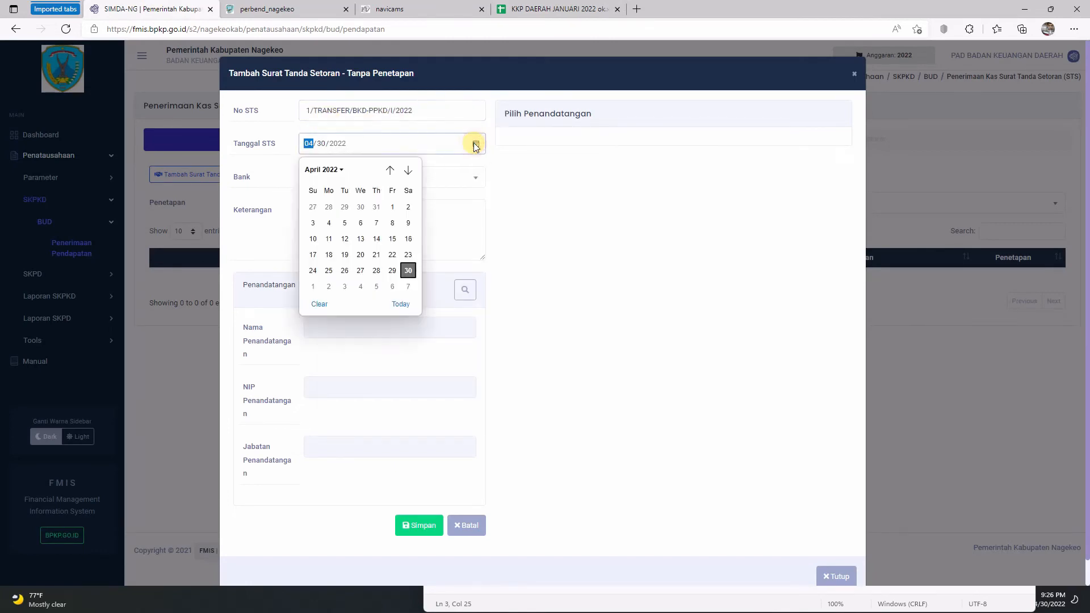
{"action": "left_click", "coordinate": [391, 170]}
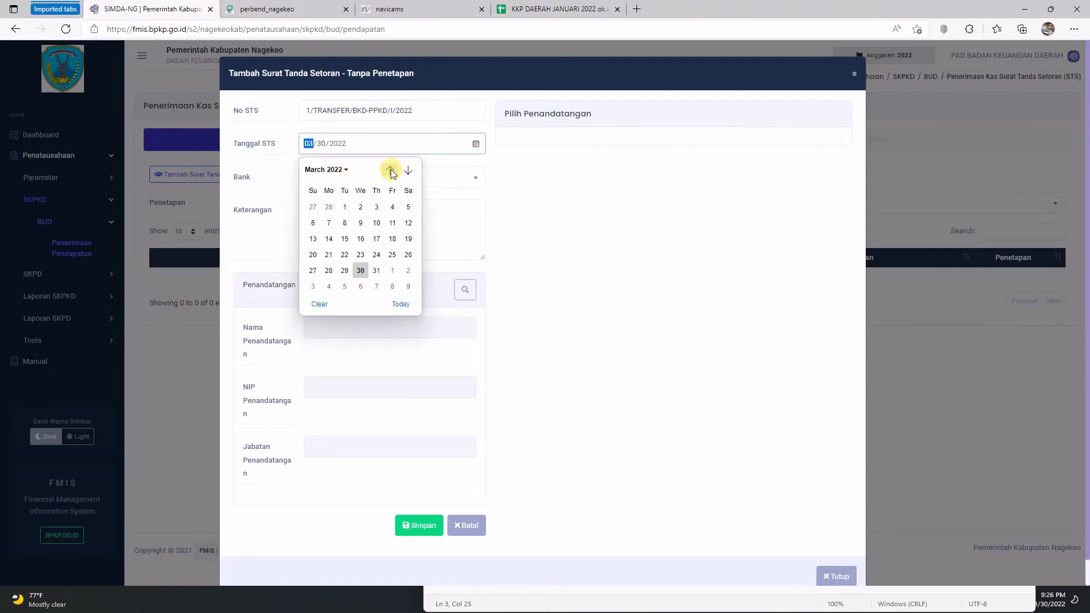
{"action": "left_click", "coordinate": [391, 170]}
{"action": "left_click", "coordinate": [390, 170]}
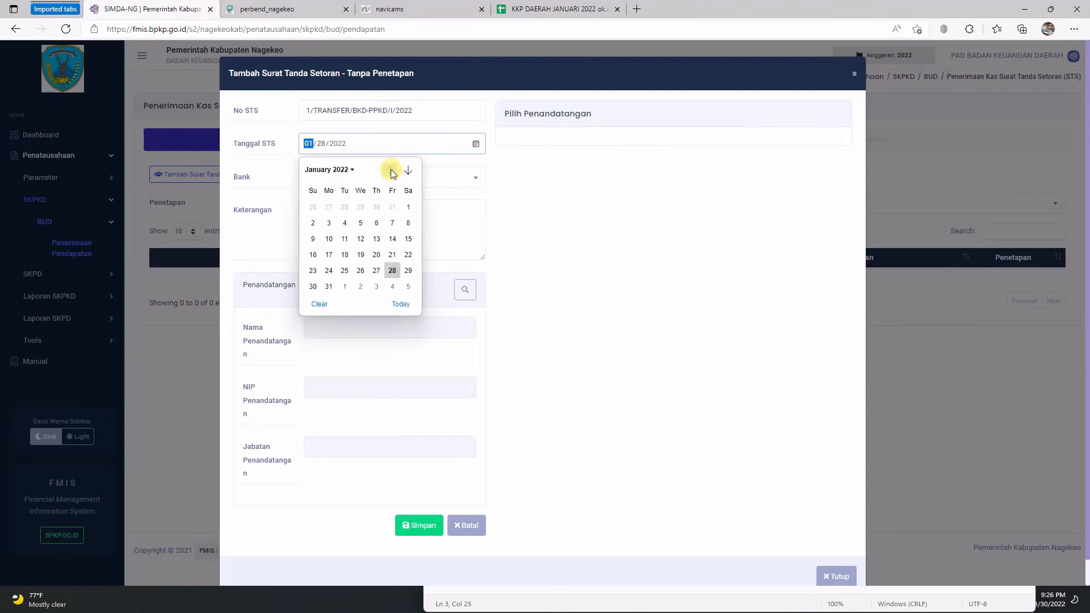
{"action": "left_click", "coordinate": [329, 223]}
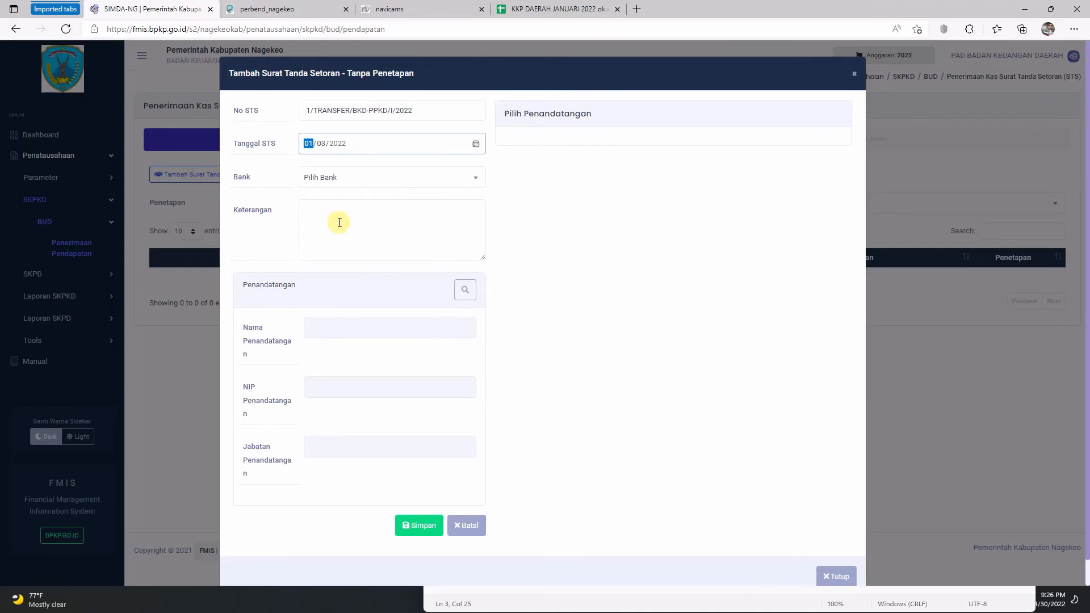
{"action": "left_click", "coordinate": [391, 183]}
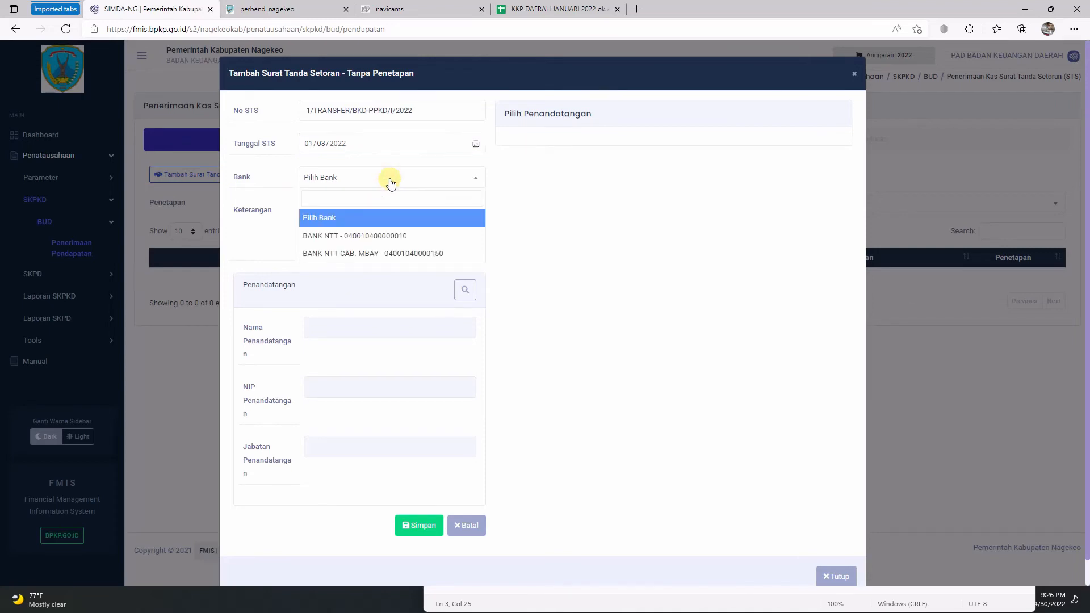
{"action": "left_click", "coordinate": [373, 236]}
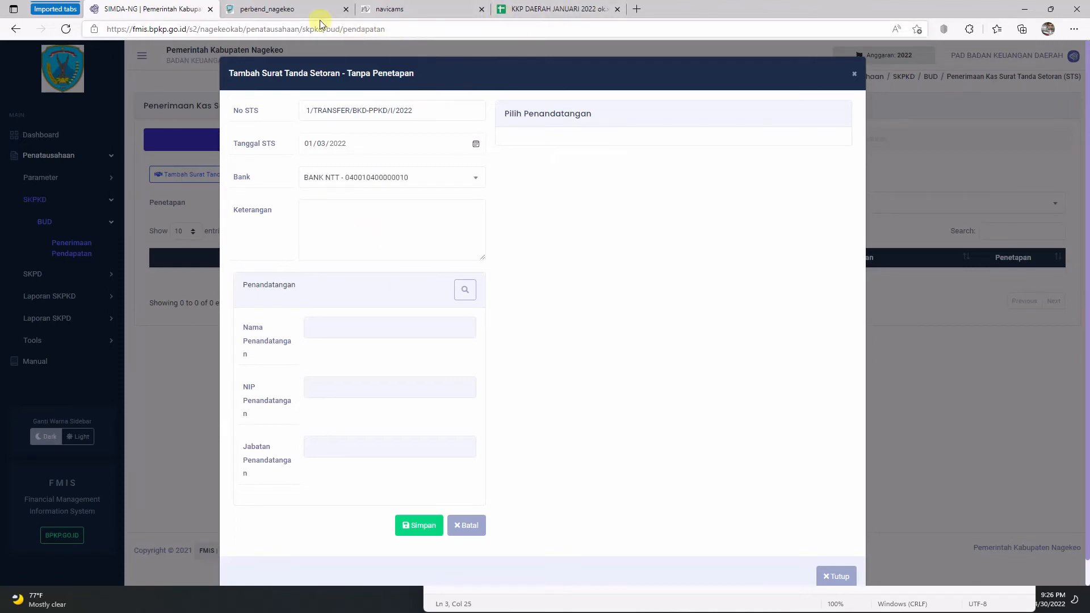
Step: Copy the G10 Dana Alokasi Umum description into the STS Keterangan field
{"action": "left_click", "coordinate": [532, 9]}
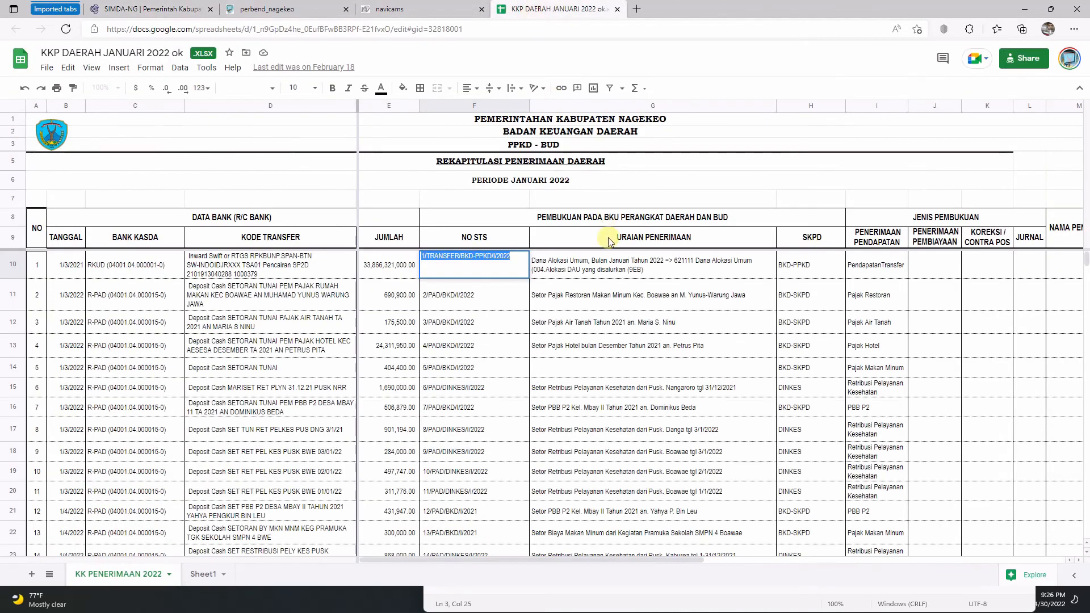
{"action": "double_click", "coordinate": [536, 267]}
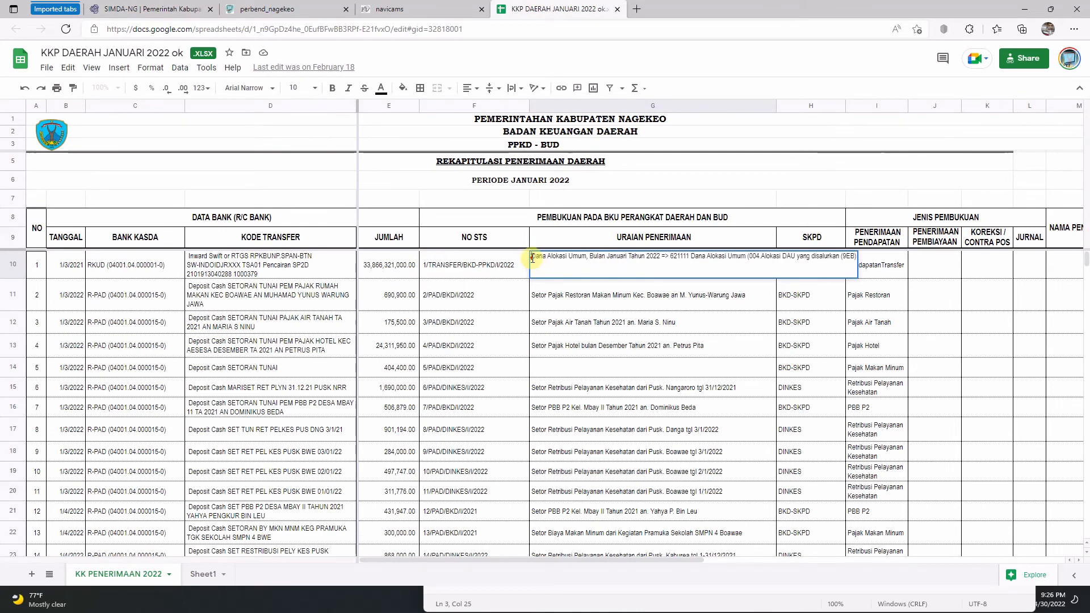
{"action": "left_click_drag", "start_coordinate": [532, 257], "coordinate": [857, 256]}
{"action": "right_click", "coordinate": [745, 260]}
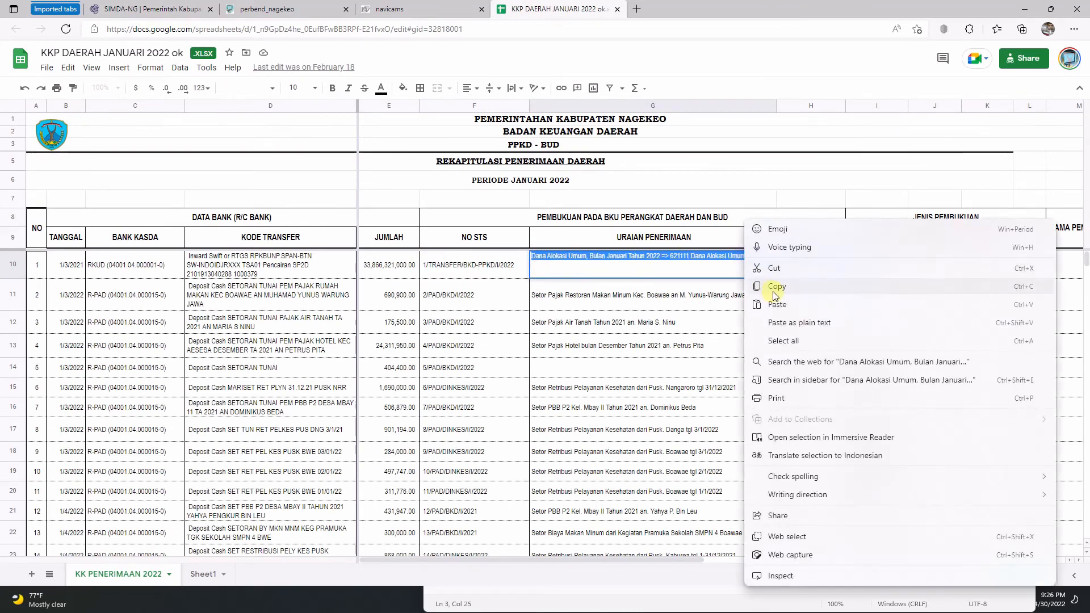
{"action": "left_click", "coordinate": [763, 286]}
{"action": "left_click", "coordinate": [160, 16]}
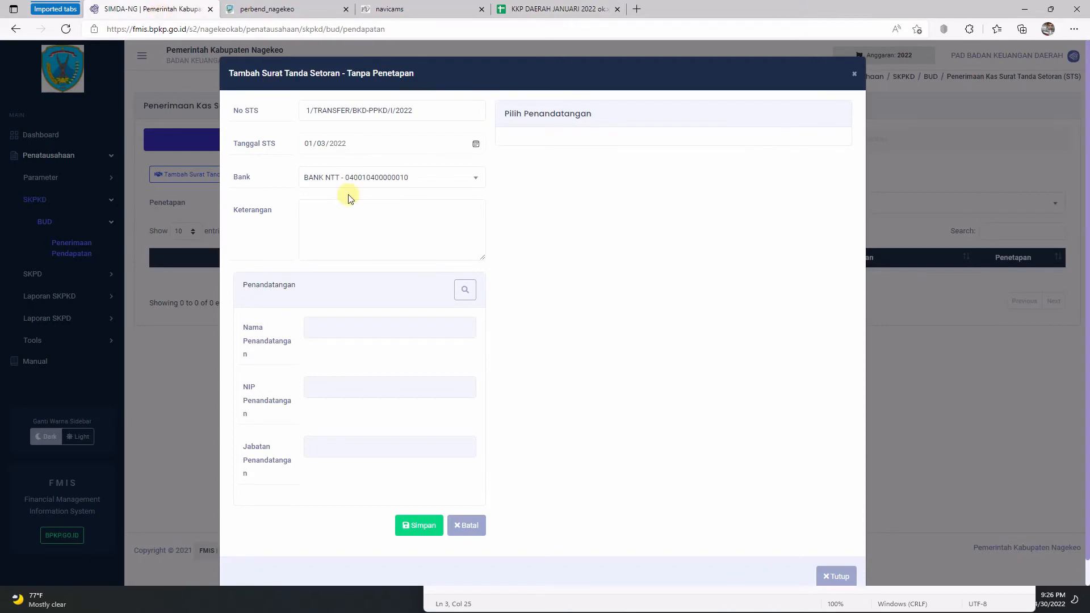
{"action": "right_click", "coordinate": [379, 242]}
{"action": "left_click", "coordinate": [414, 367]}
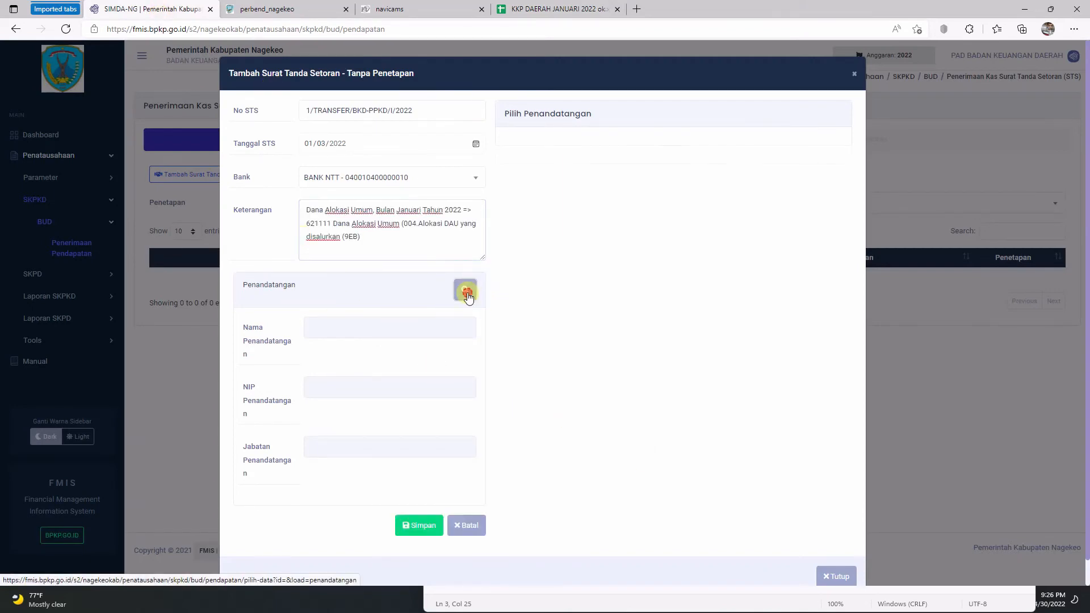
Step: Choose the receiving treasurer as signer and save the STS
{"action": "left_click", "coordinate": [464, 289]}
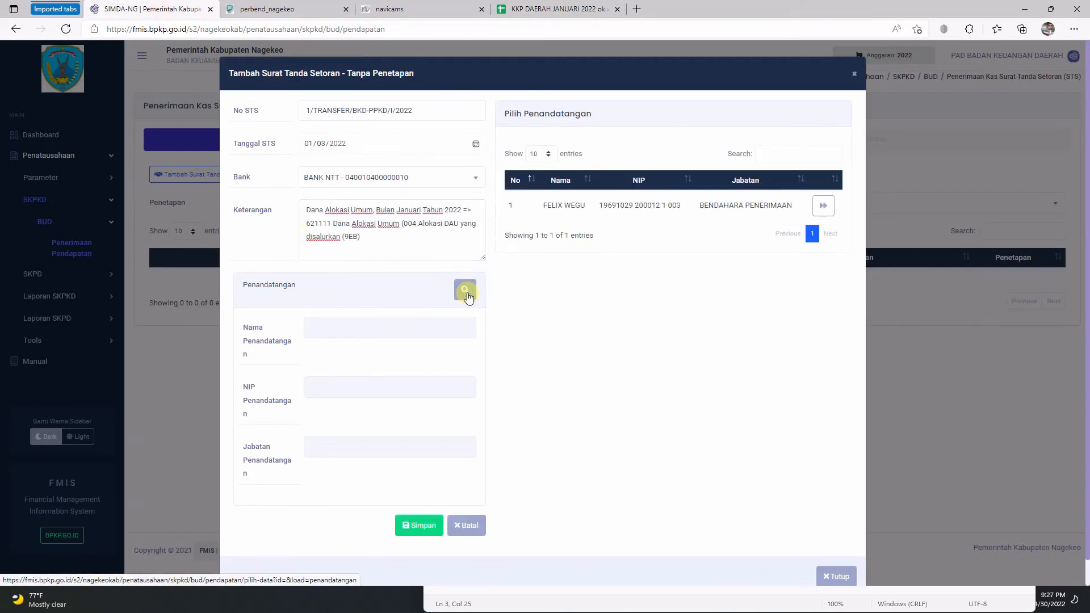
{"action": "left_click", "coordinate": [824, 209]}
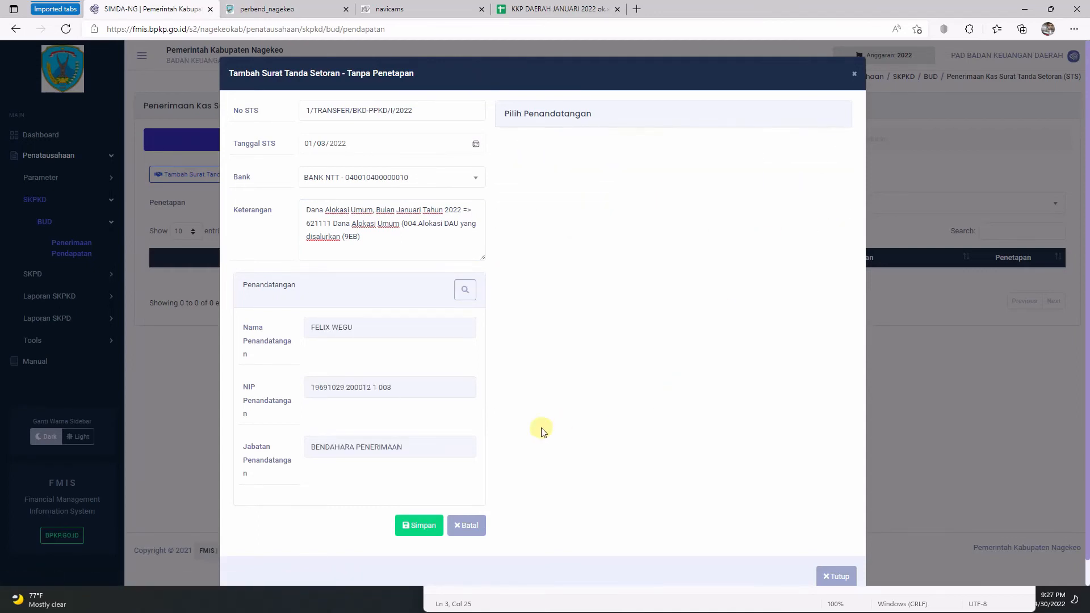
{"action": "left_click", "coordinate": [420, 534]}
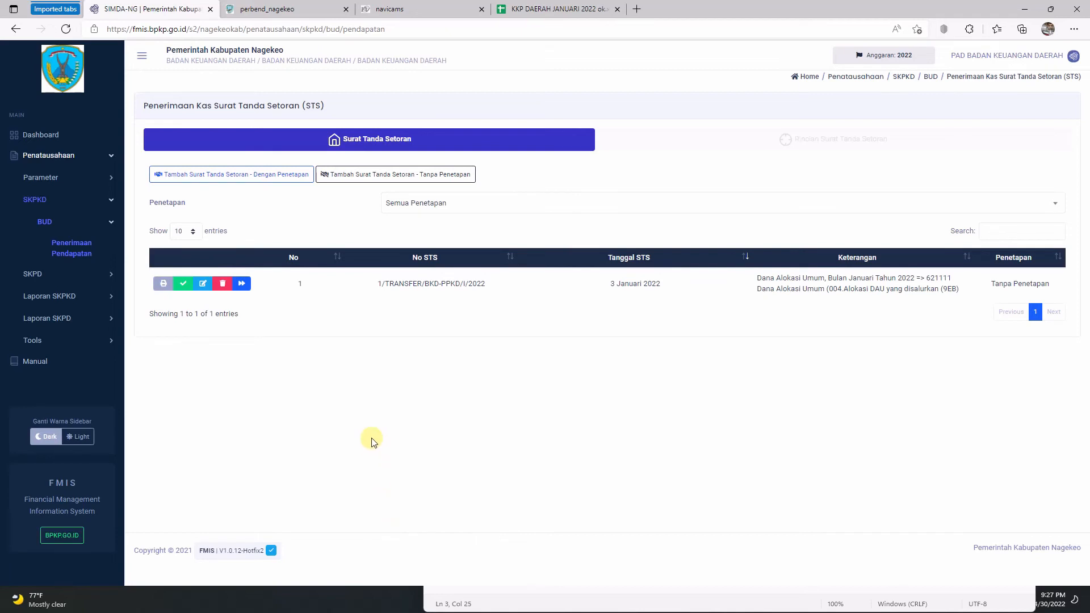
Step: Add a detail line to the STS using revenue account 4.2.1.1.2.1 DAU
{"action": "left_click", "coordinate": [242, 284]}
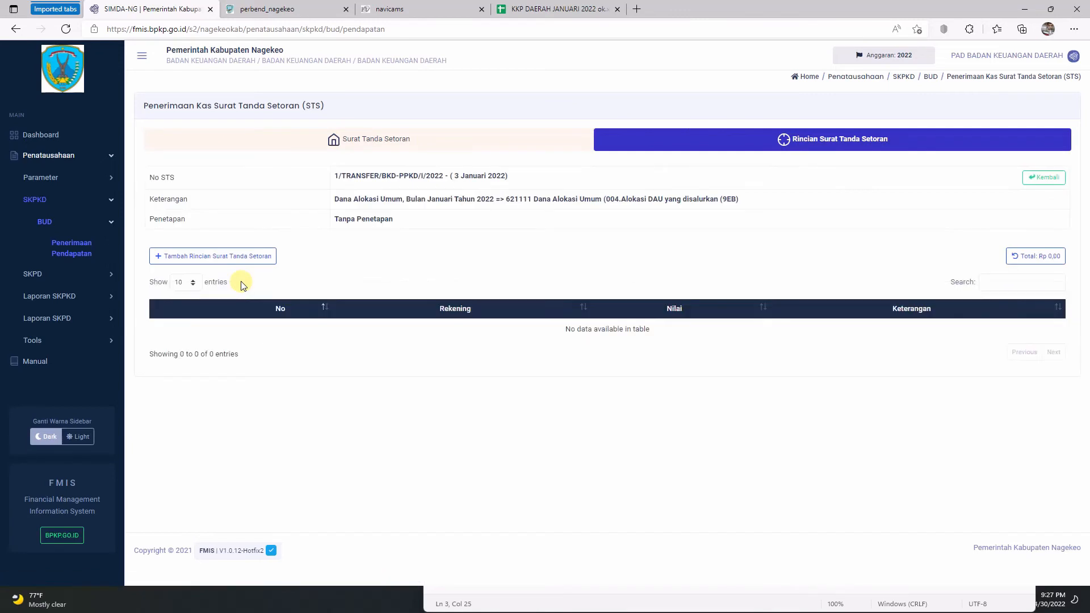
{"action": "left_click", "coordinate": [221, 258]}
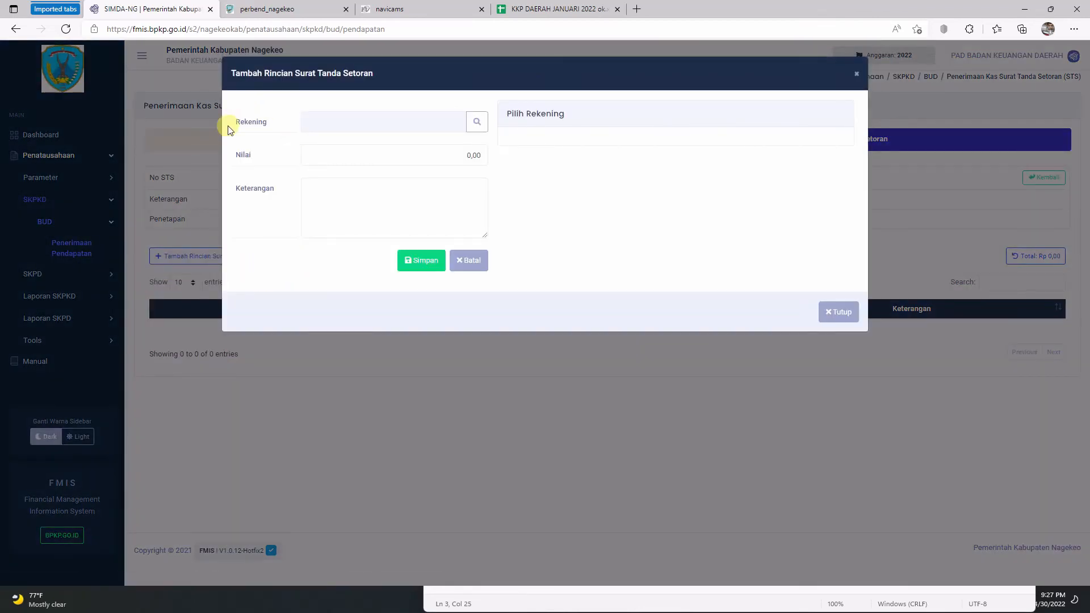
{"action": "left_click", "coordinate": [476, 125]}
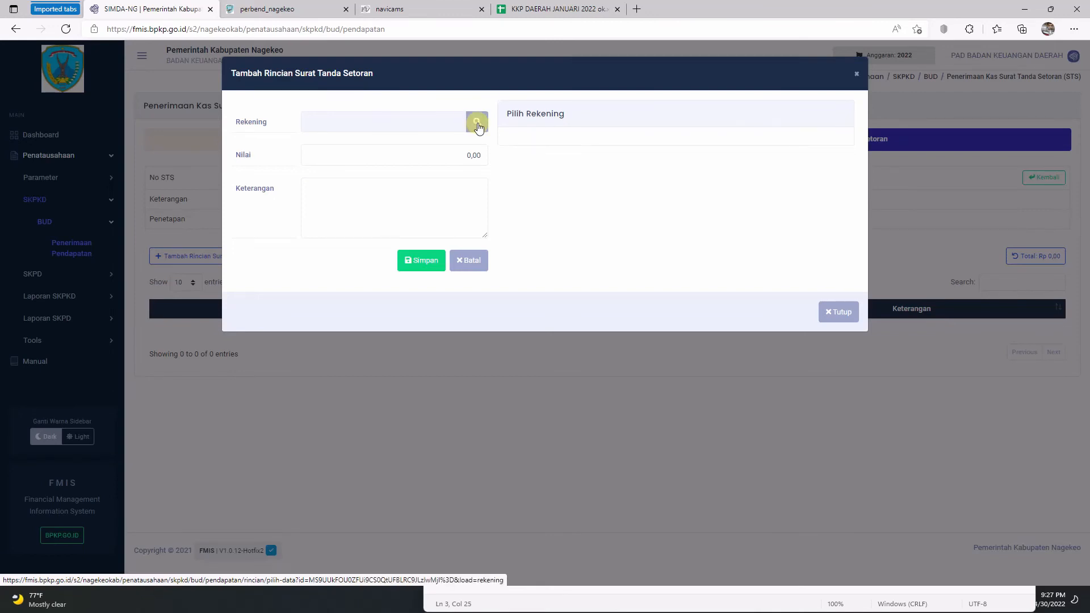
{"action": "left_click", "coordinate": [478, 124]}
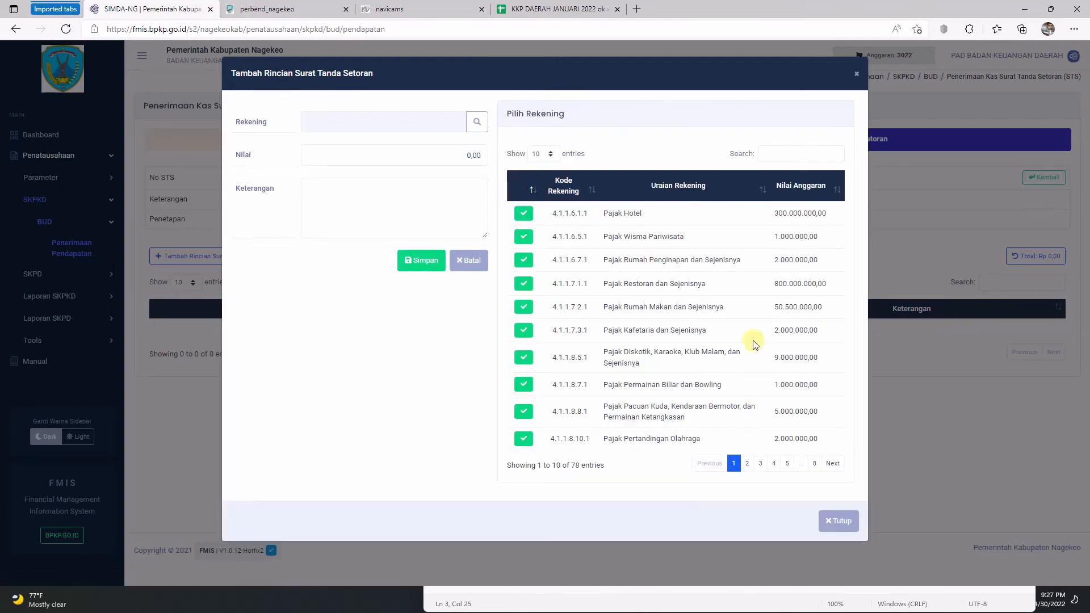
{"action": "left_click", "coordinate": [782, 153]}
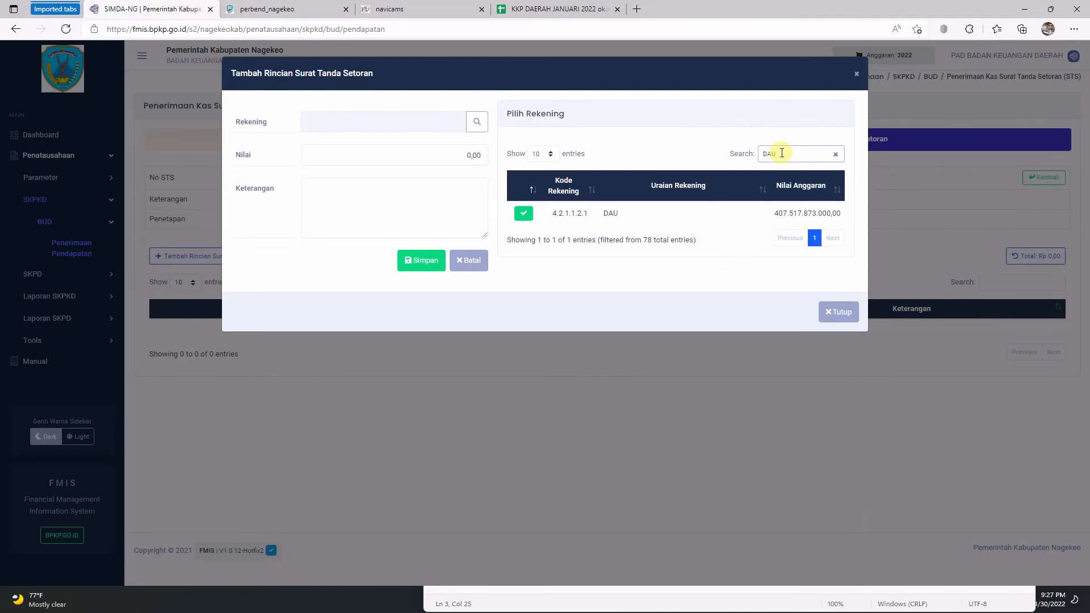
{"action": "left_click", "coordinate": [524, 215]}
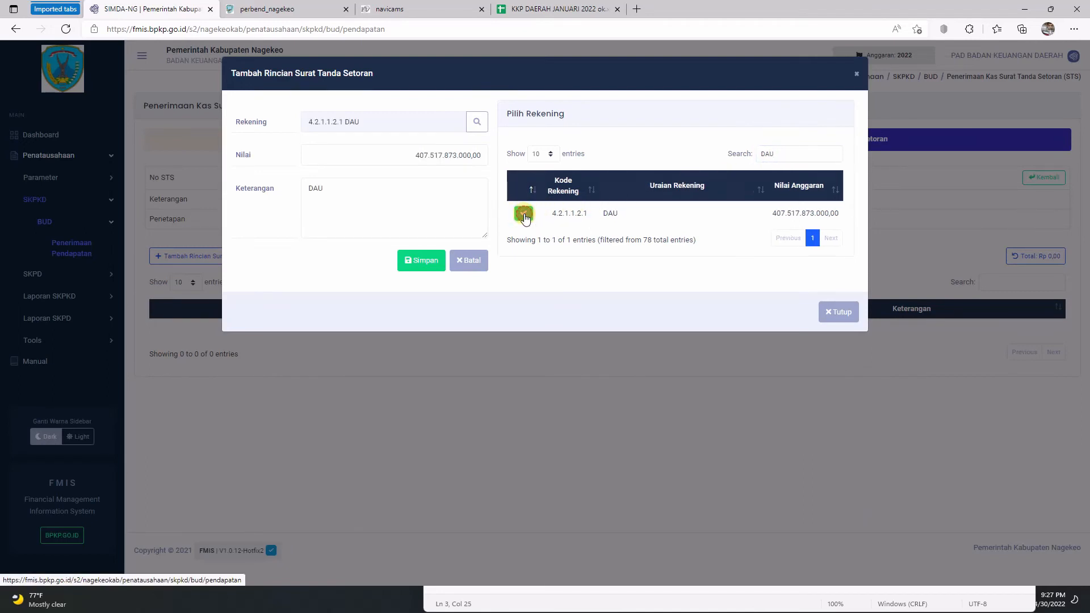
{"action": "left_click", "coordinate": [397, 151]}
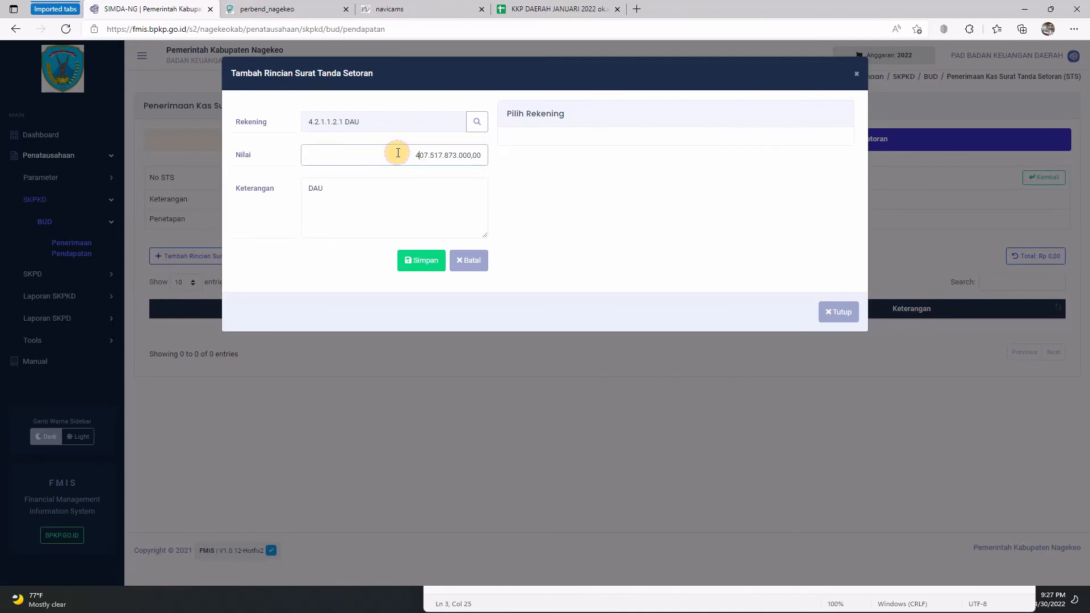
{"action": "left_click", "coordinate": [453, 152]}
Step: Copy the 33,866,321,000.00 amount from spreadsheet cell E10
{"action": "left_click", "coordinate": [531, 9]}
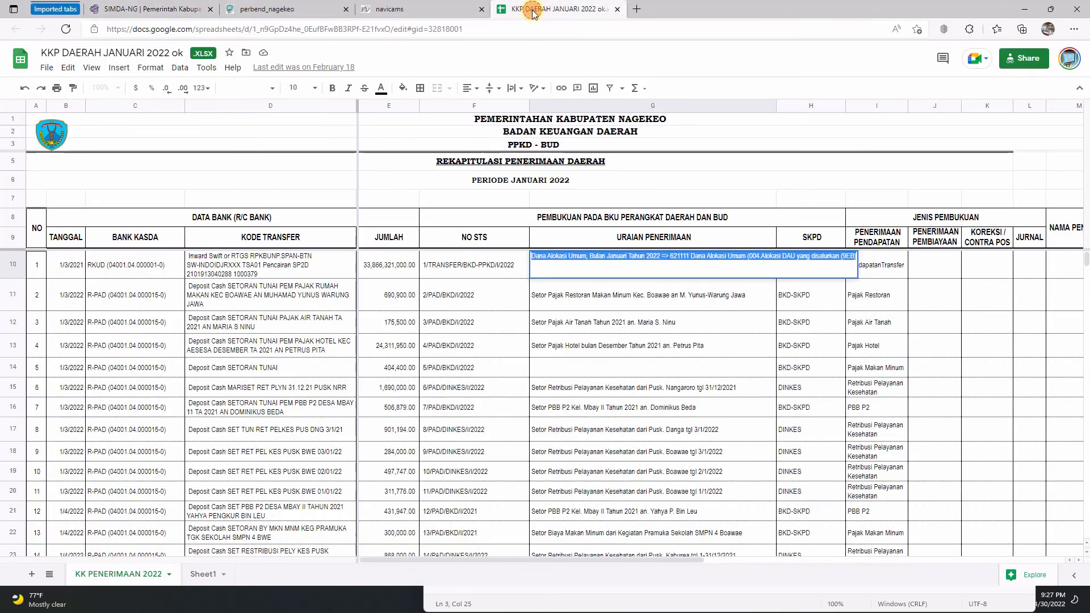
{"action": "left_click", "coordinate": [426, 259]}
{"action": "double_click", "coordinate": [386, 264]}
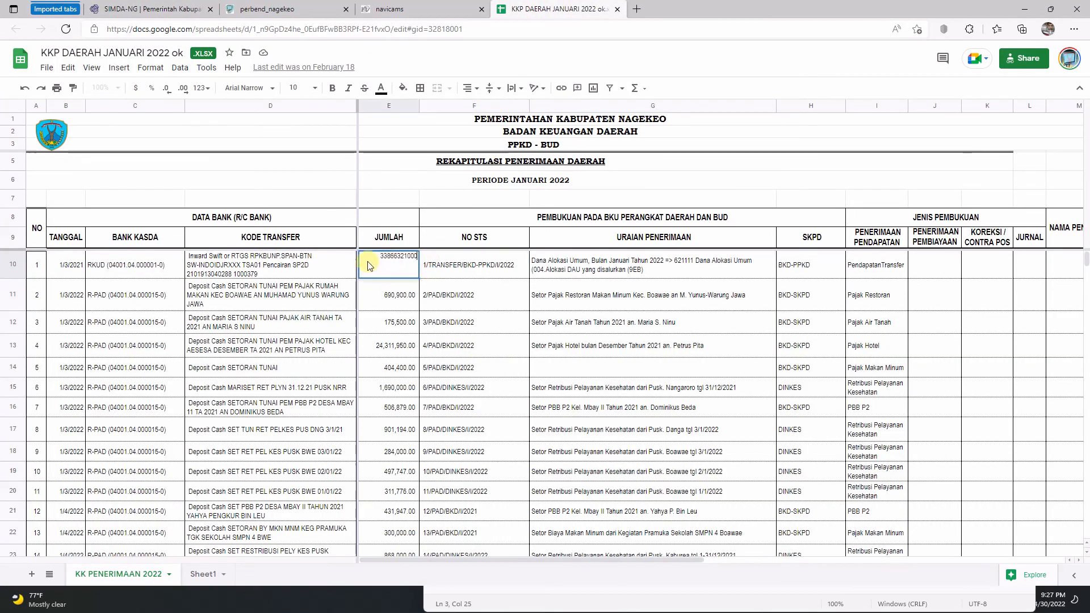
{"action": "left_click_drag", "start_coordinate": [375, 256], "coordinate": [442, 249]}
{"action": "right_click", "coordinate": [423, 251]}
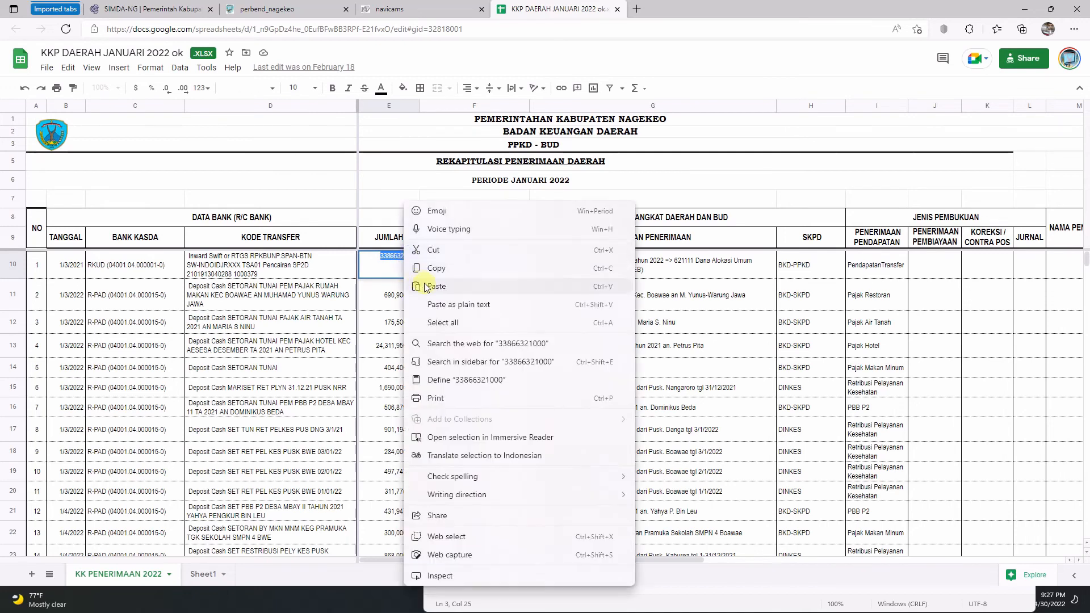
{"action": "left_click", "coordinate": [430, 275]}
{"action": "left_click", "coordinate": [326, 268]}
{"action": "left_click", "coordinate": [372, 264]}
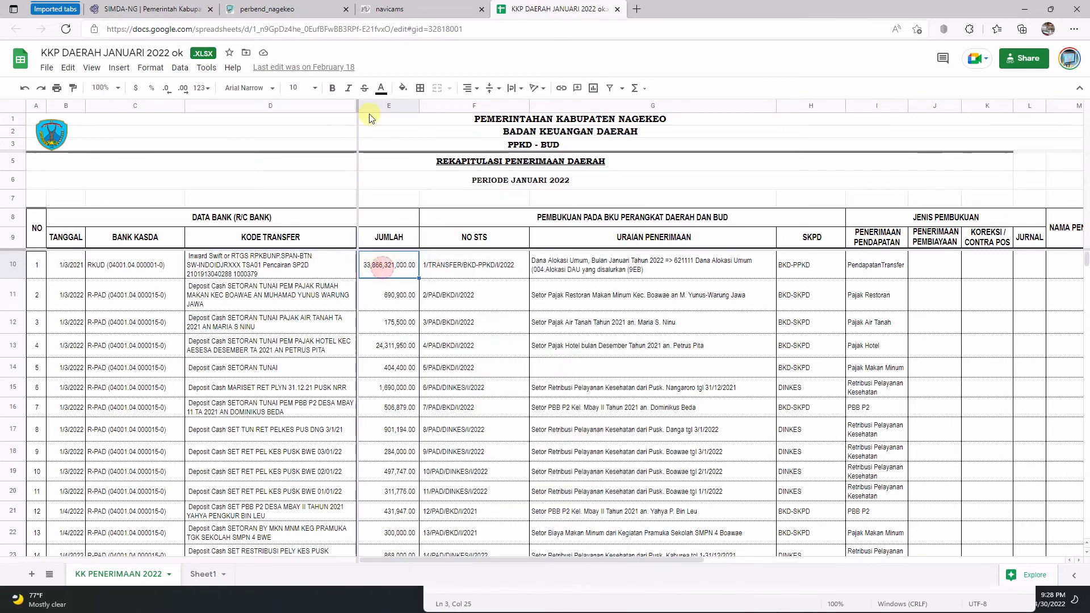
Step: Replace the detail's Nilai with 33.866.321.000,00 and make Keterangan read 'DAU -'
{"action": "left_click", "coordinate": [176, 13]}
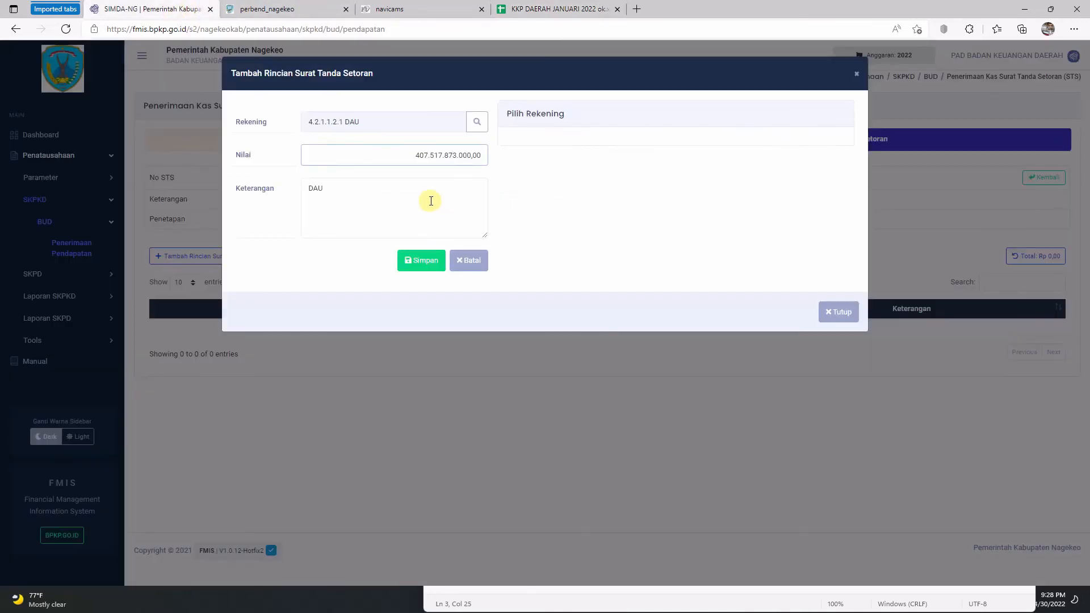
{"action": "left_click_drag", "start_coordinate": [401, 151], "coordinate": [564, 156]}
{"action": "right_click", "coordinate": [469, 152]}
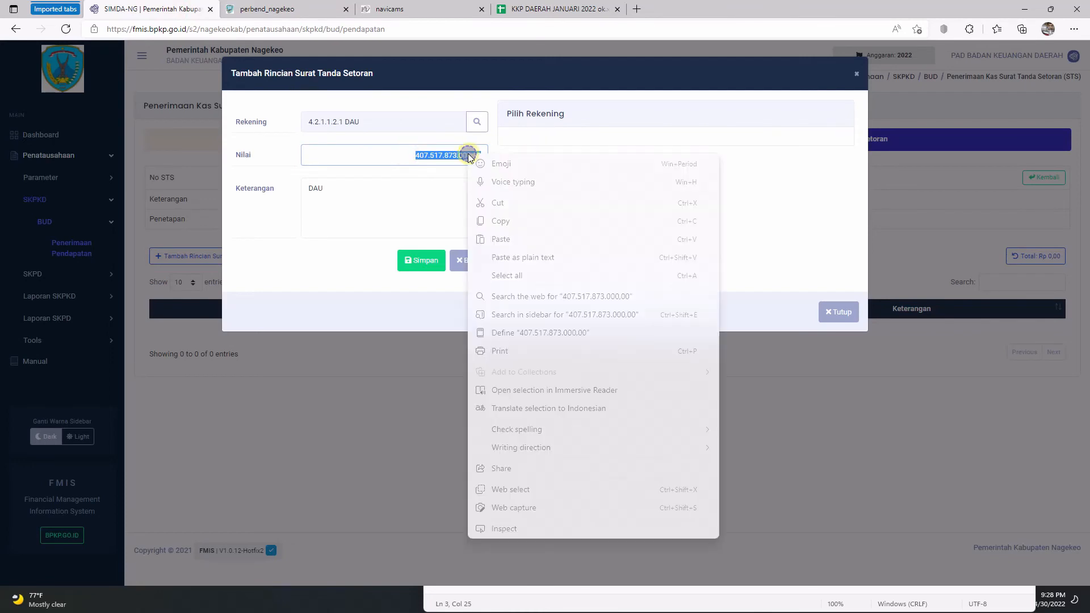
{"action": "left_click", "coordinate": [503, 241]}
{"action": "left_click", "coordinate": [388, 192]}
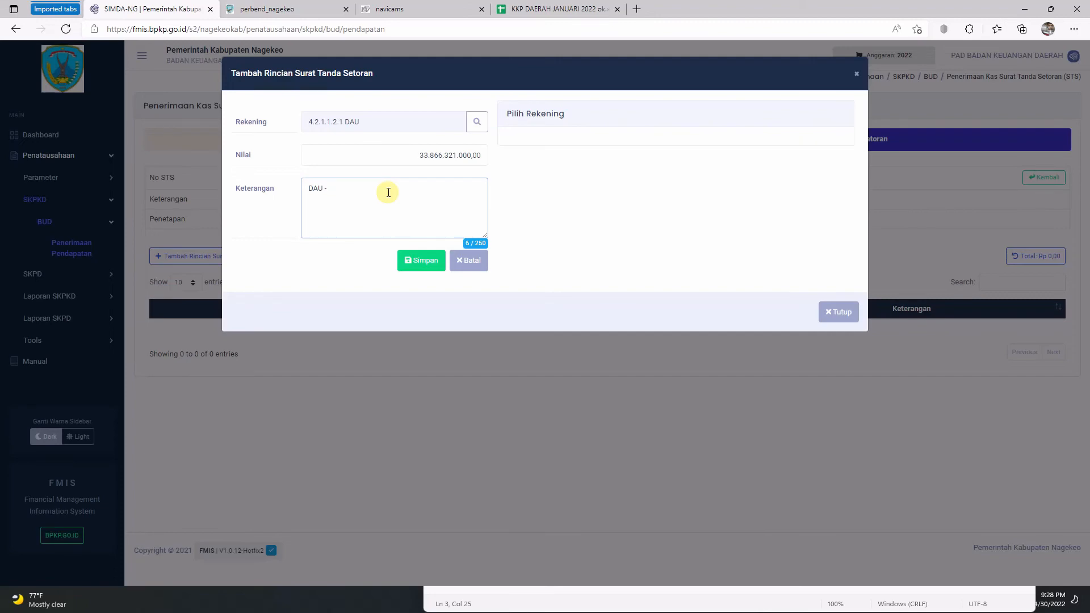
{"action": "left_click", "coordinate": [556, 8]}
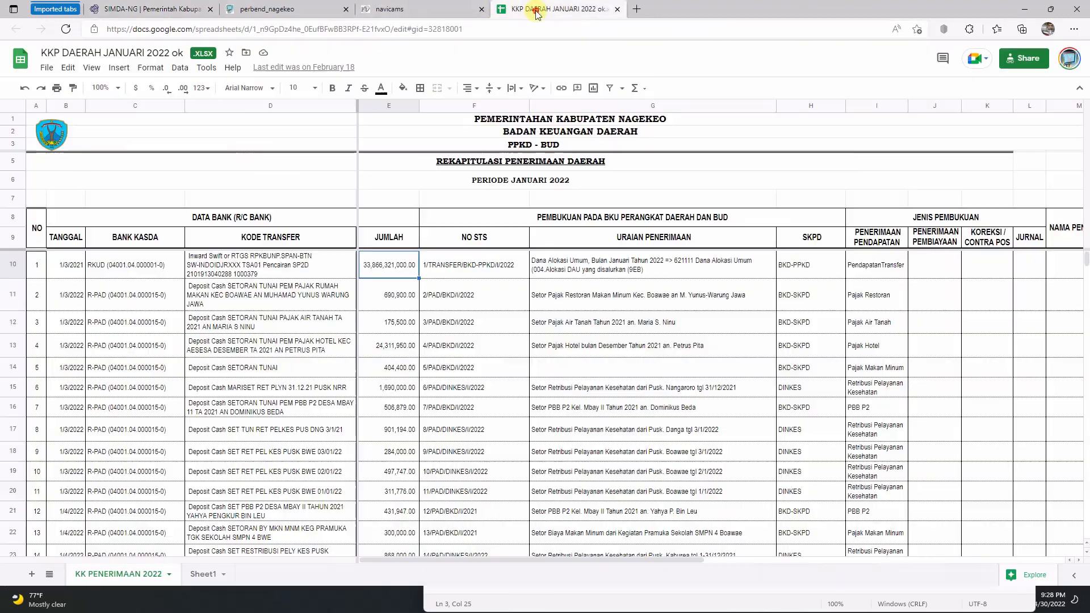
Step: Append the full G10 Dana Alokasi Umum description after 'DAU -' in Keterangan
{"action": "double_click", "coordinate": [590, 263]}
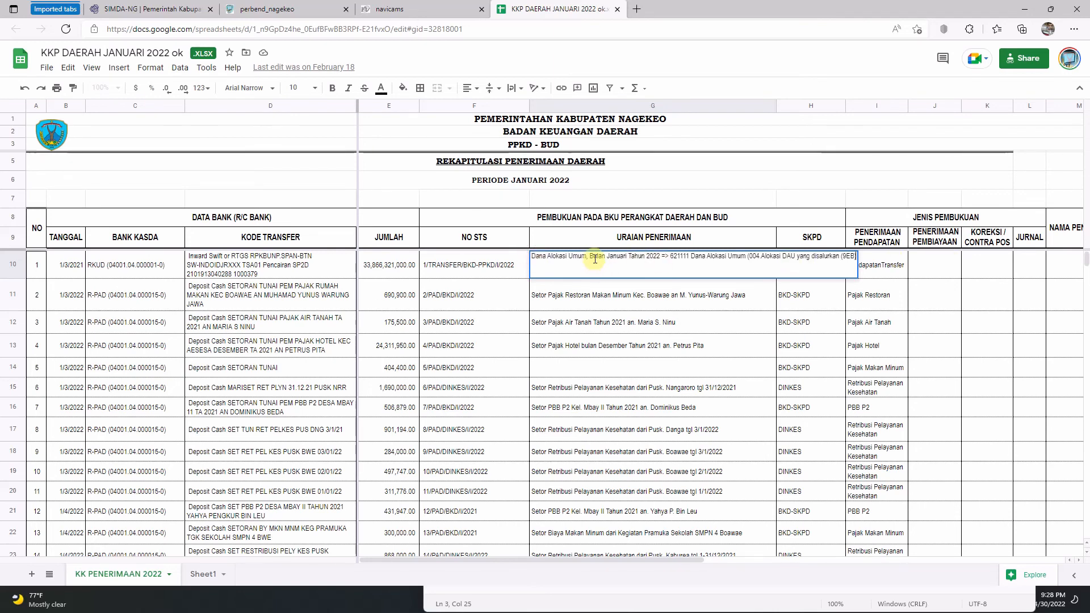
{"action": "key", "text": "ctrl+a"}
{"action": "key", "text": "ctrl+c"}
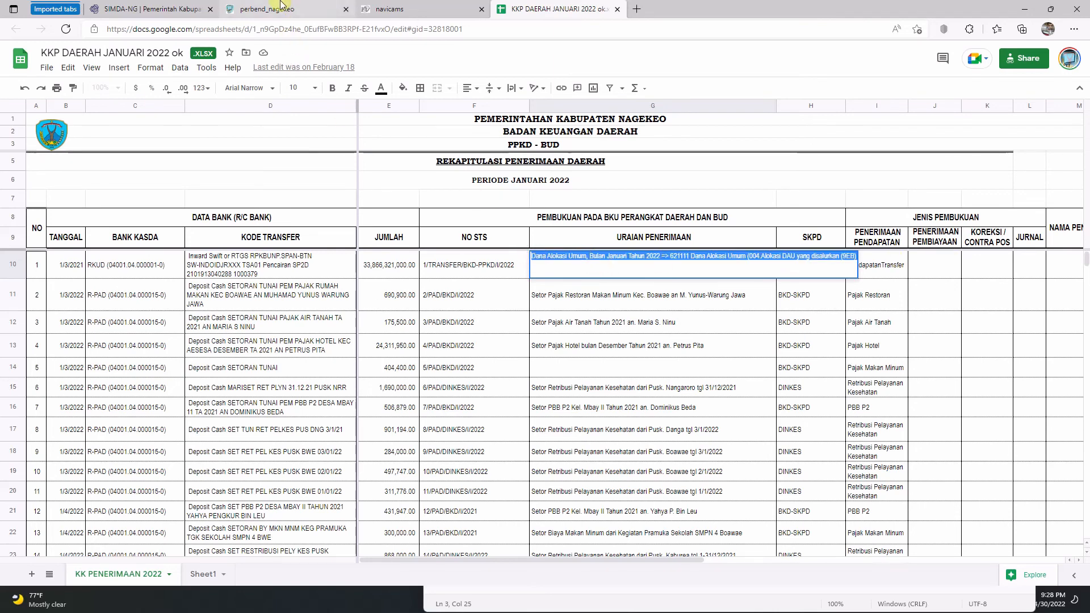
{"action": "left_click", "coordinate": [166, 12]}
{"action": "key", "text": "ctrl+v"}
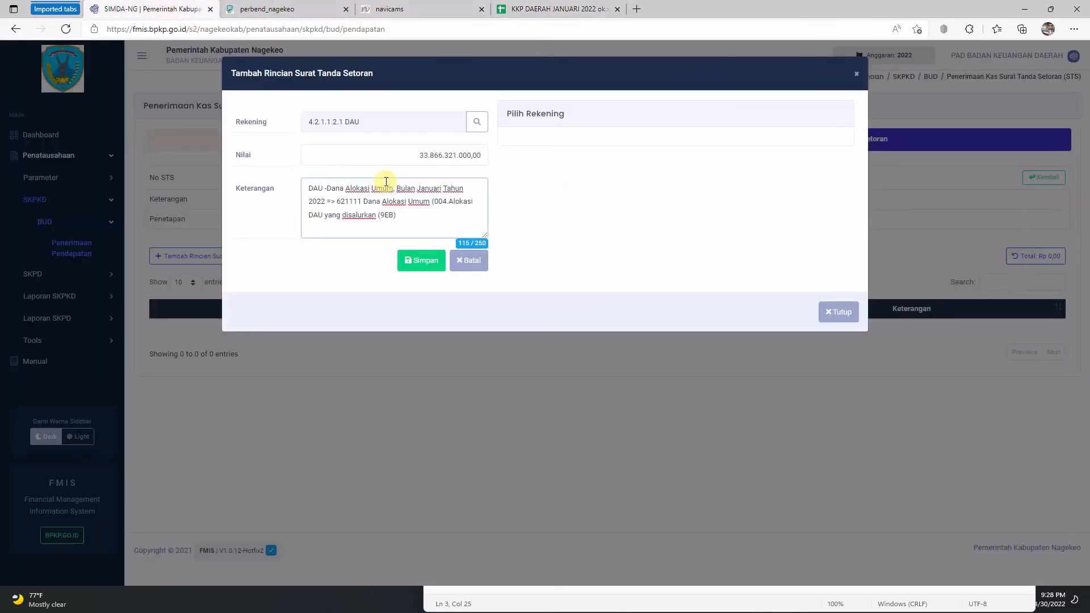
Step: Save the DAU detail line of 33.866.321.000,00 and return to the STS list
{"action": "left_click", "coordinate": [422, 268]}
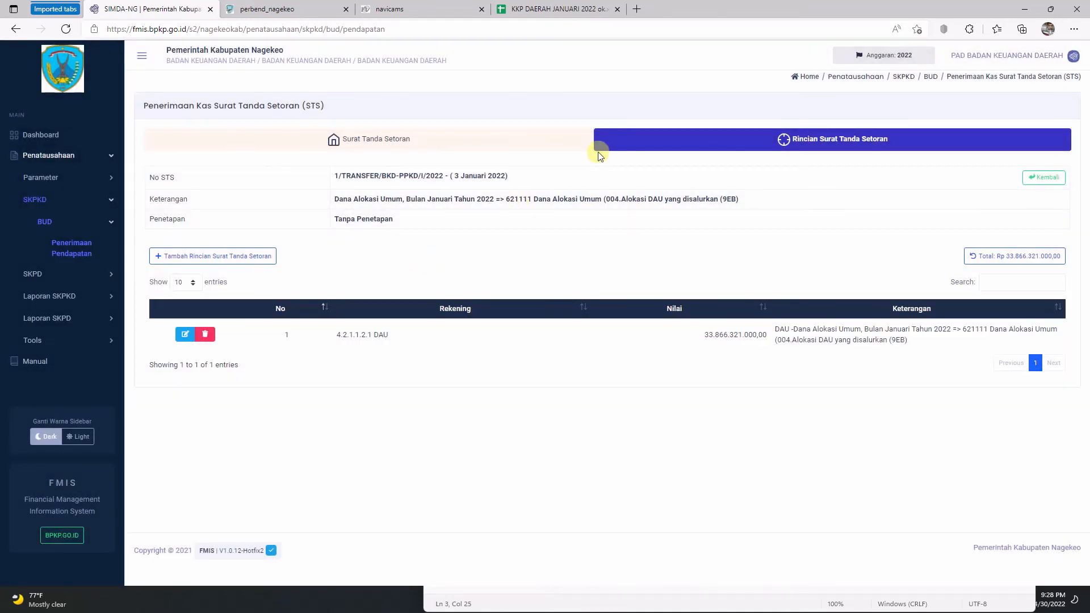
{"action": "left_click", "coordinate": [495, 140]}
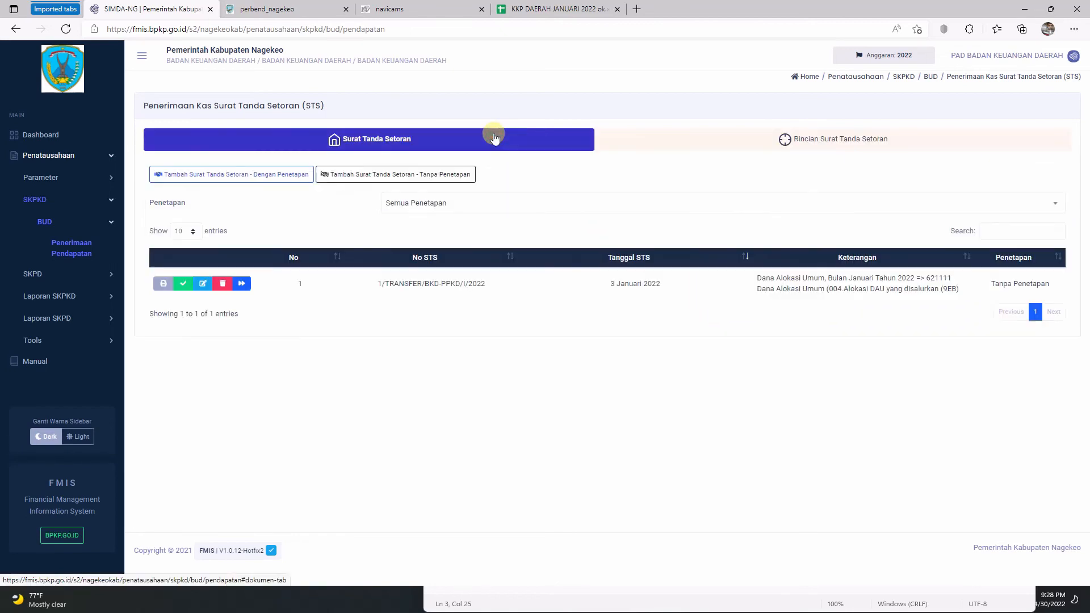
Step: Print the draft STS, check its DAU line of 33.866.321.000,00, then close it
{"action": "left_click", "coordinate": [162, 286]}
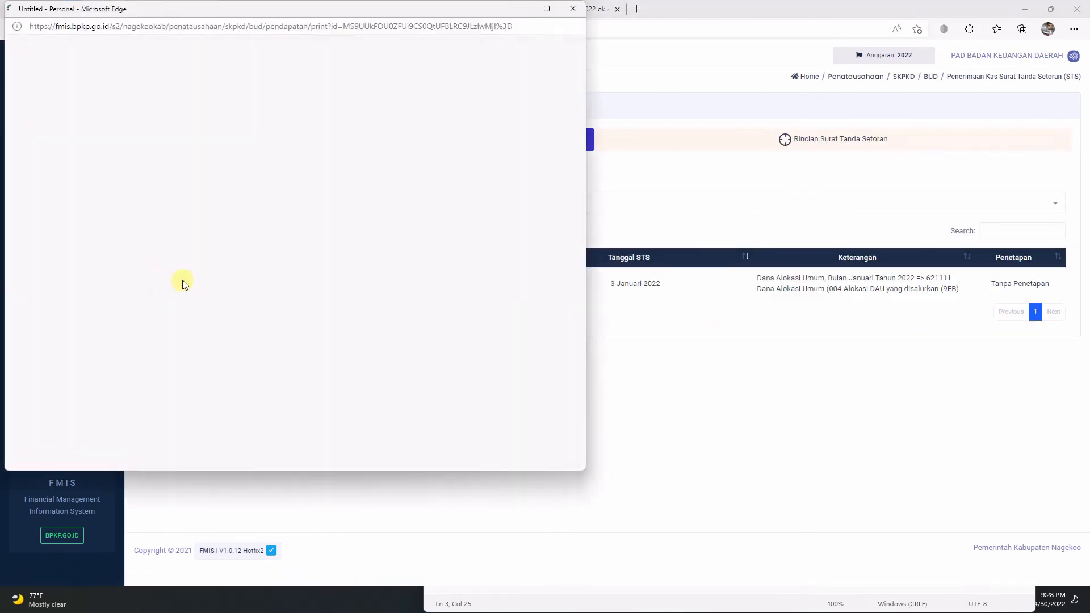
{"action": "scroll", "coordinate": [377, 250], "scroll_direction": "down", "scroll_amount": 1}
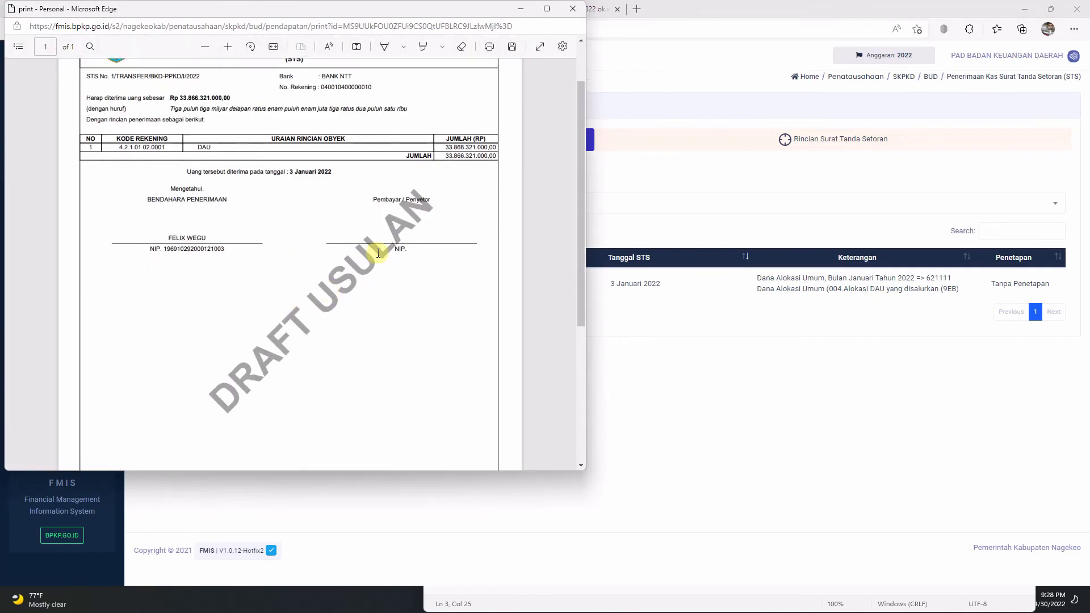
{"action": "left_click", "coordinate": [549, 10]}
{"action": "scroll", "coordinate": [526, 233], "scroll_direction": "up", "scroll_amount": 2}
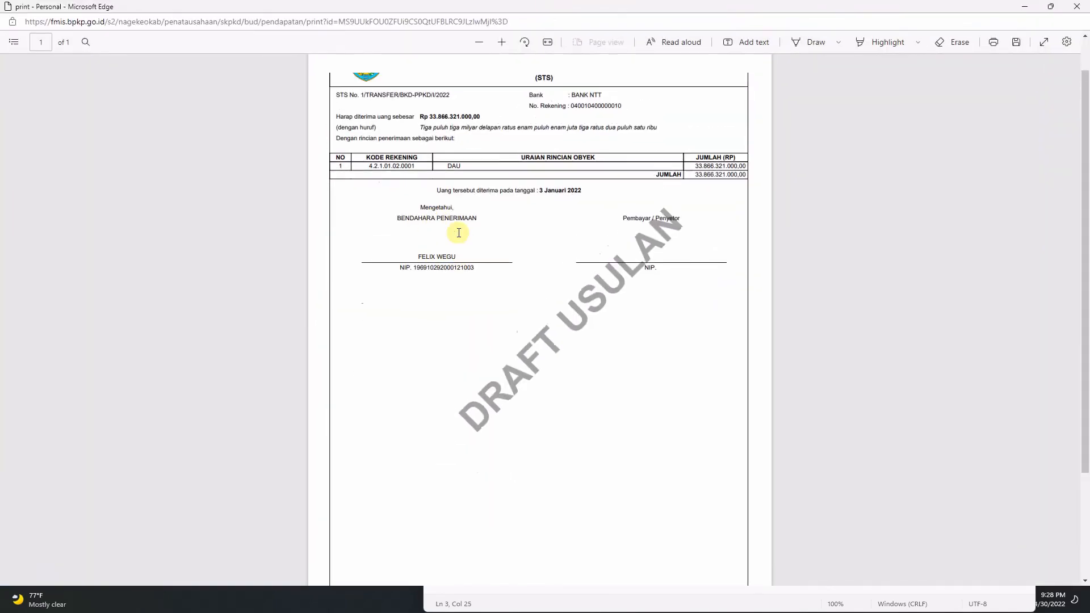
{"action": "scroll", "coordinate": [459, 233], "scroll_direction": "down", "scroll_amount": 1}
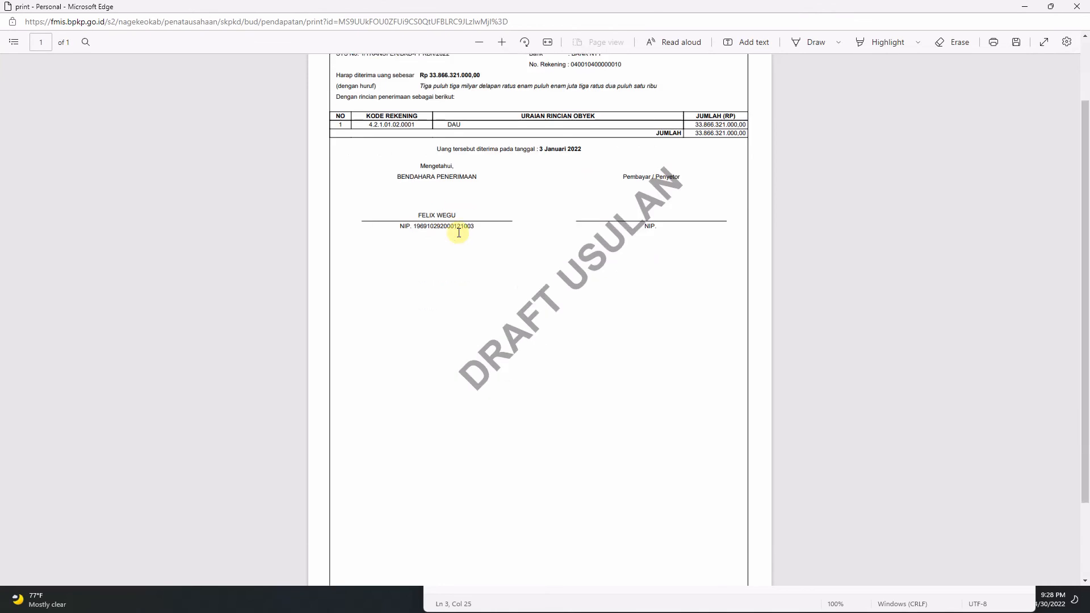
{"action": "scroll", "coordinate": [458, 233], "scroll_direction": "up", "scroll_amount": 1}
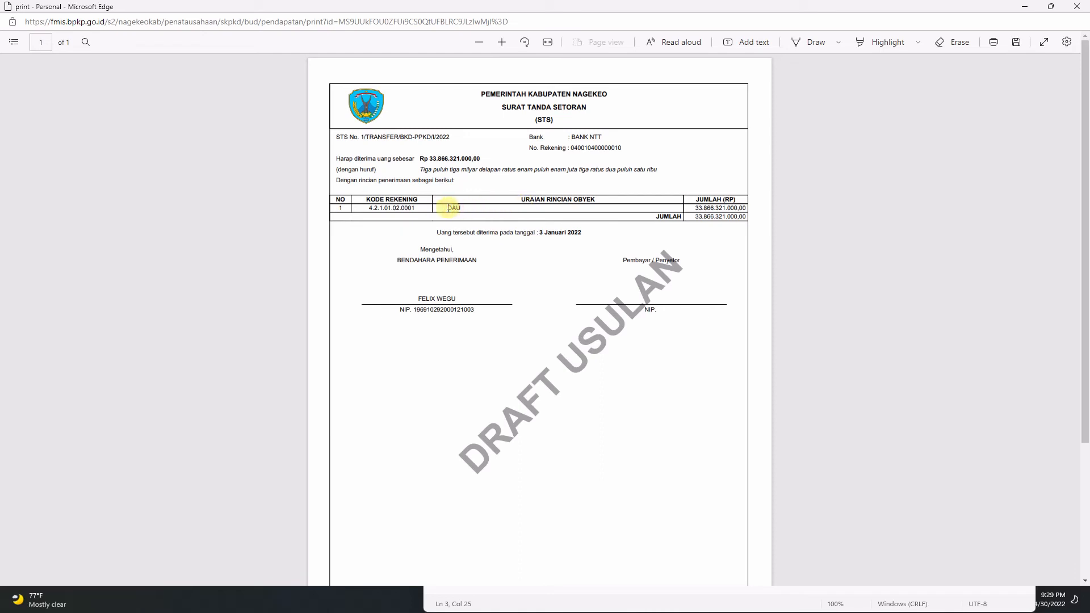
{"action": "mouse_move", "coordinate": [447, 209]}
{"action": "left_mouse_down"}
{"action": "mouse_move", "coordinate": [505, 206]}
{"action": "mouse_move", "coordinate": [463, 209]}
{"action": "left_mouse_up"}
{"action": "left_click", "coordinate": [1075, 8]}
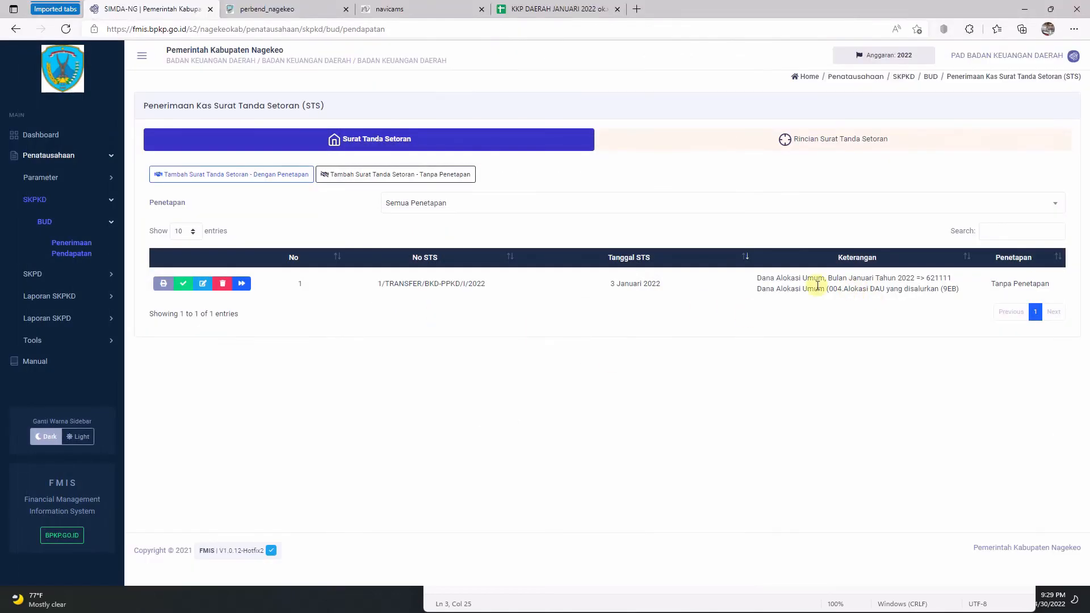
Step: Change STS 1/TRANSFER/BKD-PPKD/I/2022 to final status and confirm
{"action": "left_click_drag", "start_coordinate": [759, 279], "coordinate": [982, 272]}
{"action": "left_click", "coordinate": [652, 318]}
{"action": "left_click", "coordinate": [182, 284]}
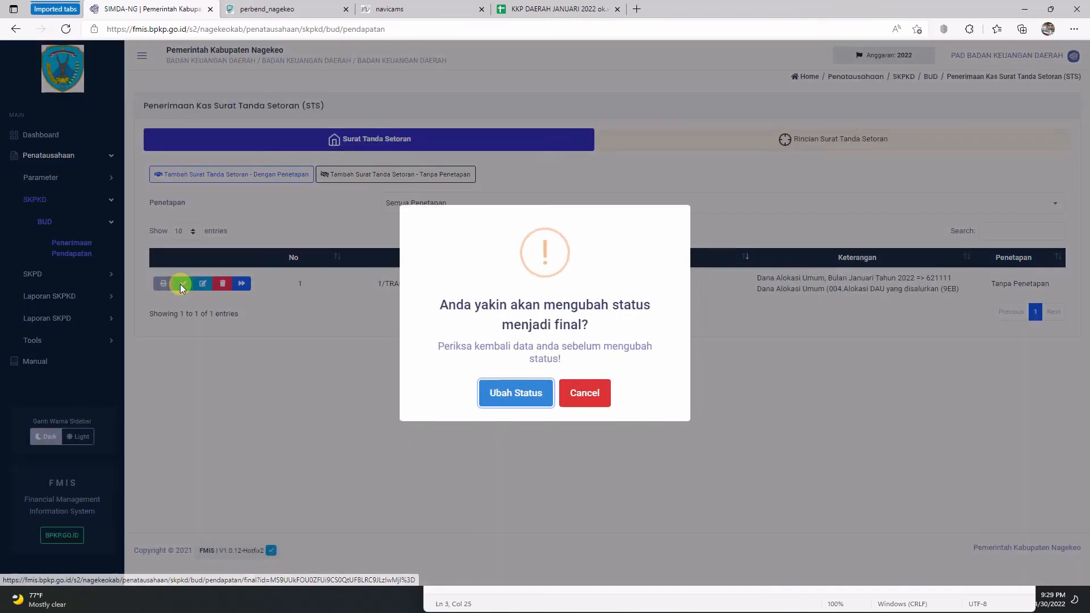
{"action": "left_click", "coordinate": [502, 400]}
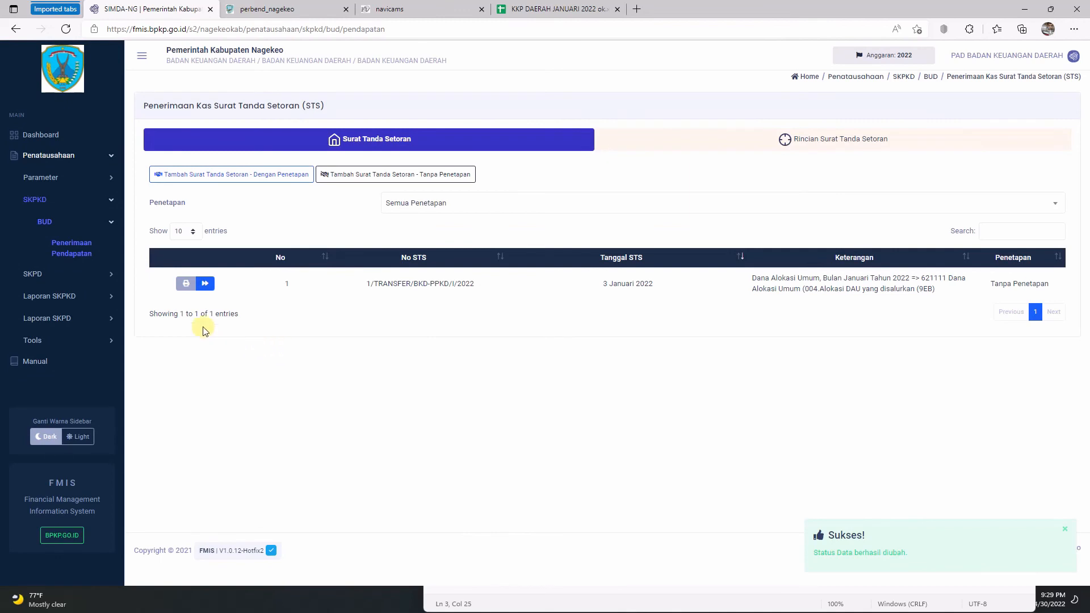
Step: Print the final STS, zoom in to verify DAU Rp 33.866.321.000,00, then close it
{"action": "left_click", "coordinate": [185, 285]}
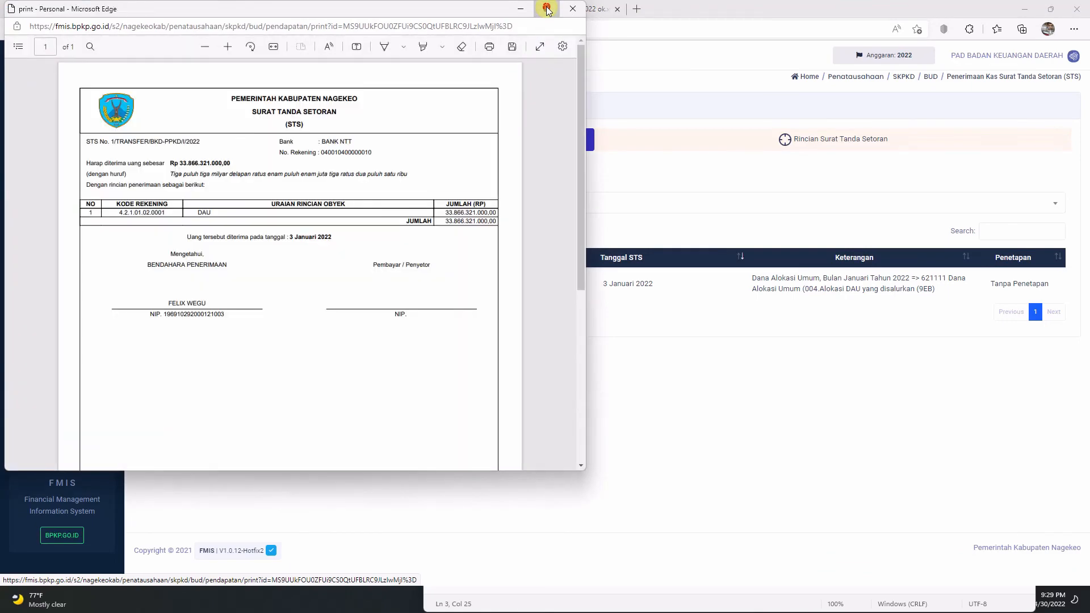
{"action": "left_click", "coordinate": [547, 8]}
{"action": "scroll", "coordinate": [503, 346], "scroll_direction": "down", "scroll_amount": 5}
{"action": "scroll", "coordinate": [503, 349], "scroll_direction": "up", "scroll_amount": 3}
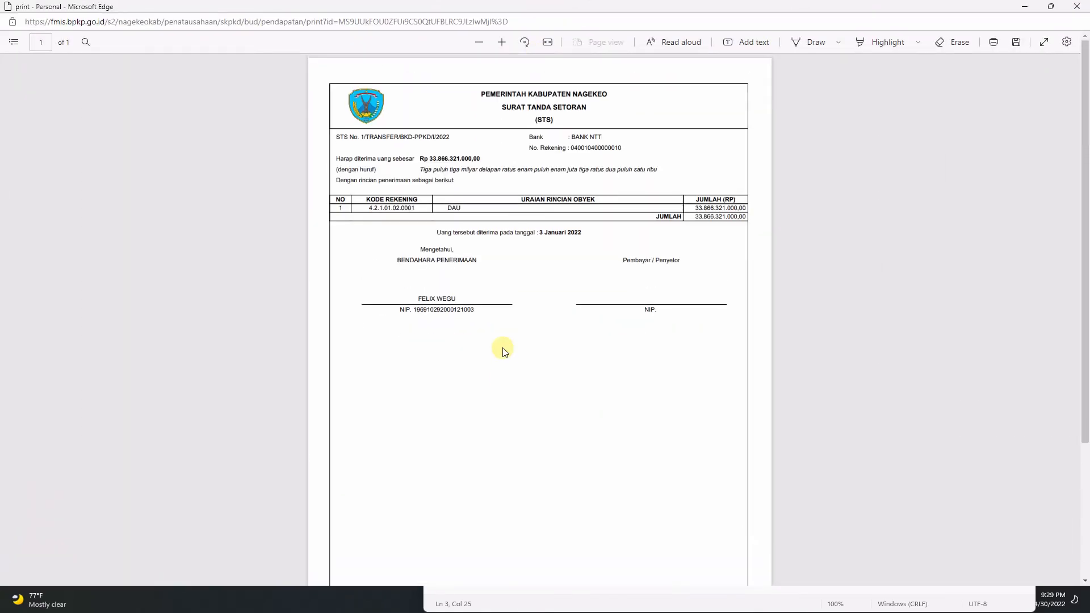
{"action": "left_click", "coordinate": [501, 42]}
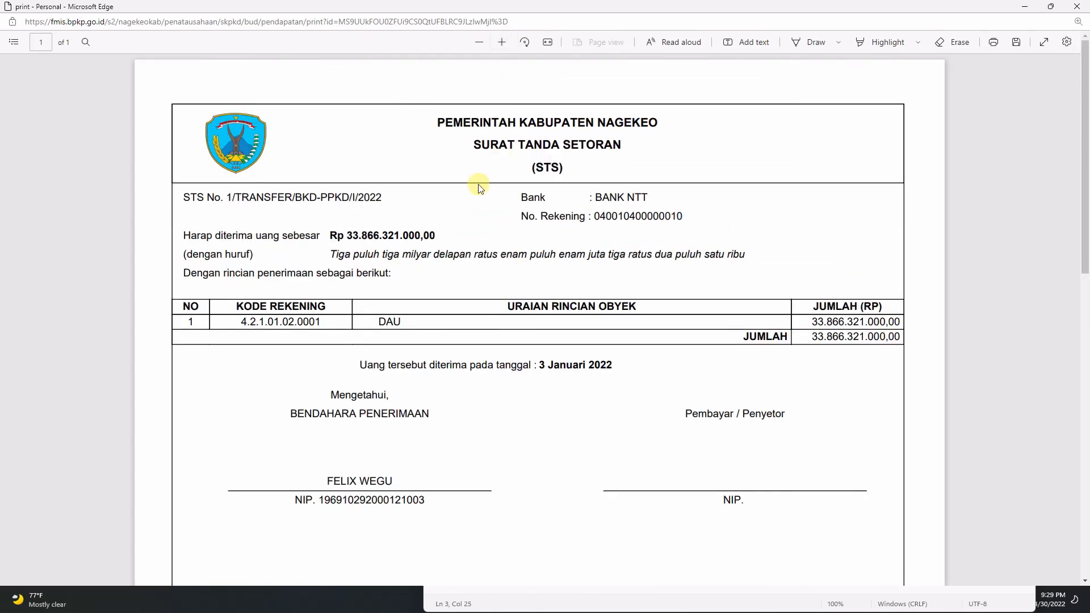
{"action": "scroll", "coordinate": [483, 196], "scroll_direction": "down", "scroll_amount": 5}
{"action": "scroll", "coordinate": [485, 203], "scroll_direction": "up", "scroll_amount": 5}
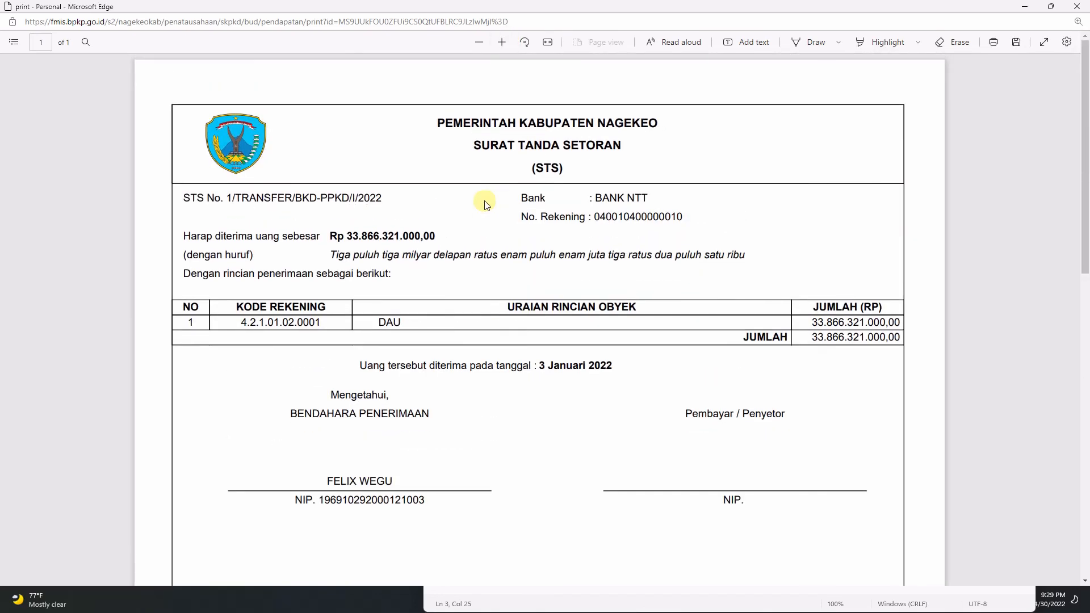
{"action": "left_click", "coordinate": [1080, 12]}
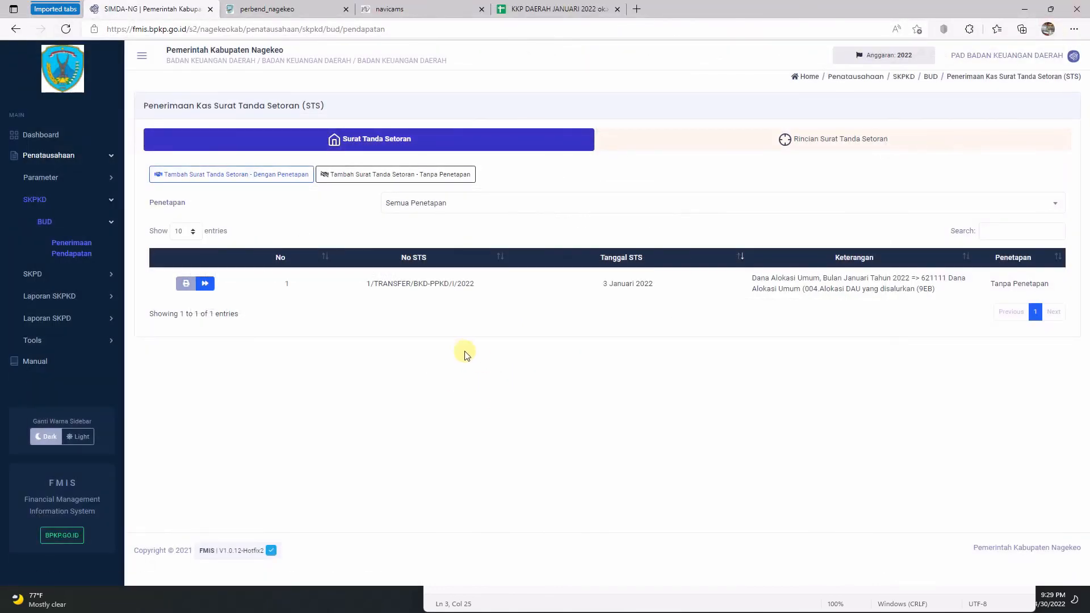
Step: Navigate to the Laporan SKPKD > BUD > BUD report page
{"action": "left_click", "coordinate": [111, 297]}
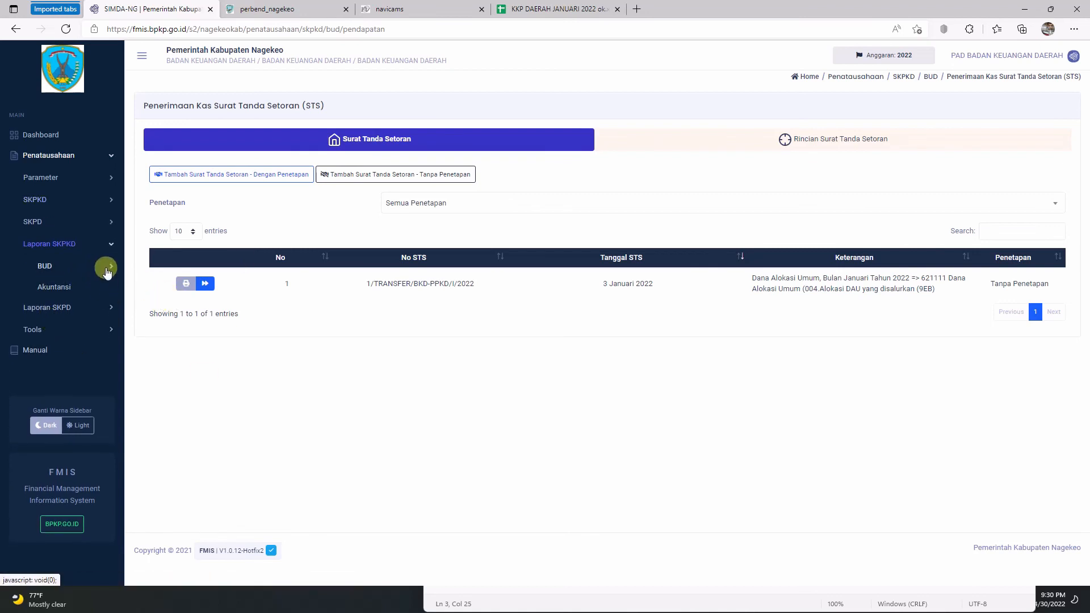
{"action": "left_click", "coordinate": [107, 267]}
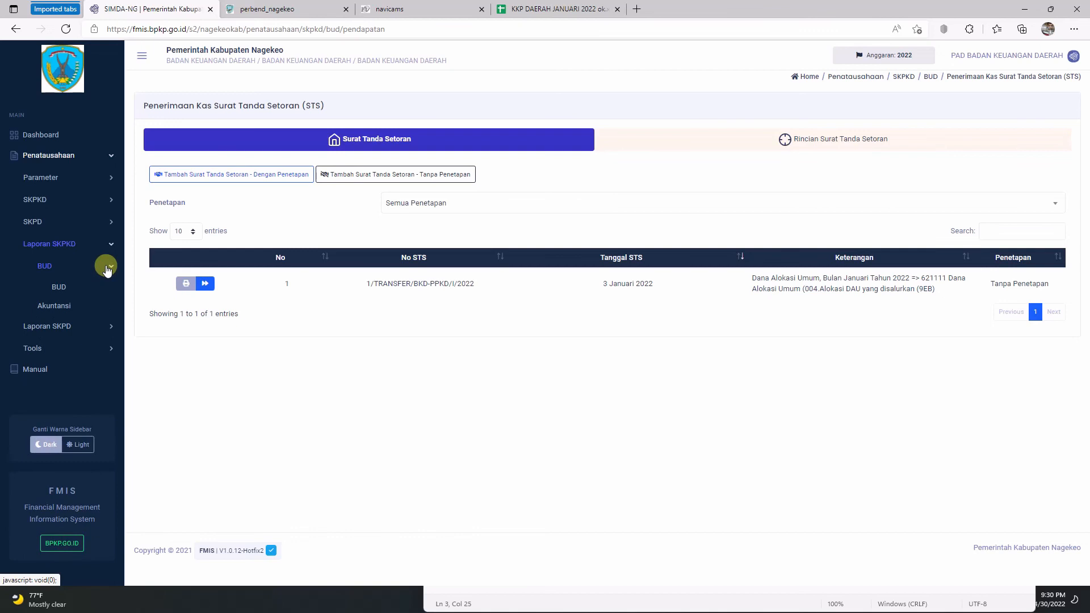
{"action": "left_click", "coordinate": [59, 288]}
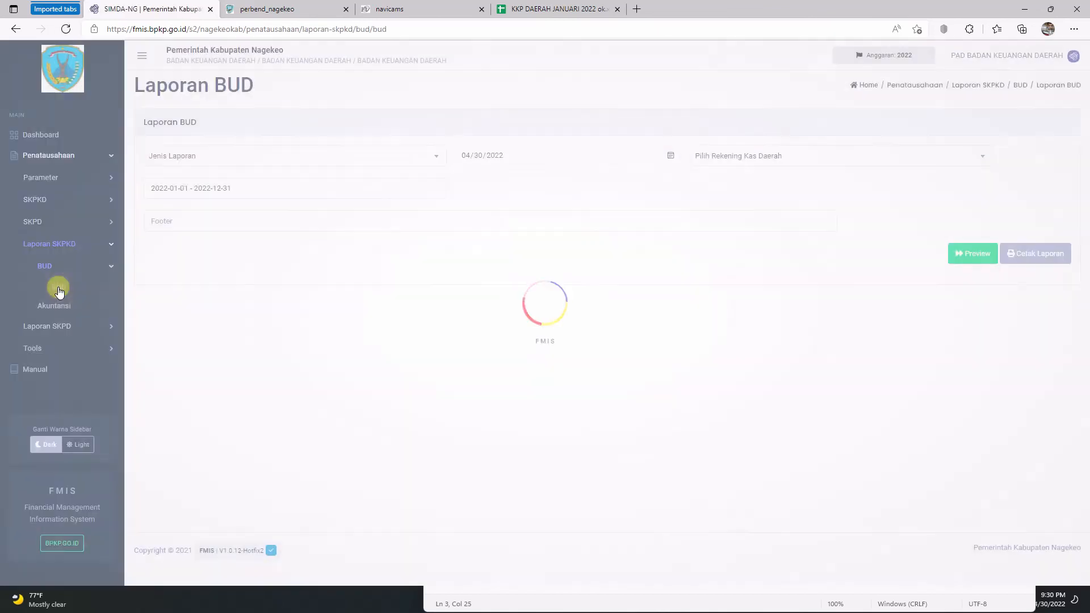
Step: Generate the Buku Pembantu Kas Daerah report for the BANK NTT account
{"action": "left_click", "coordinate": [389, 159]}
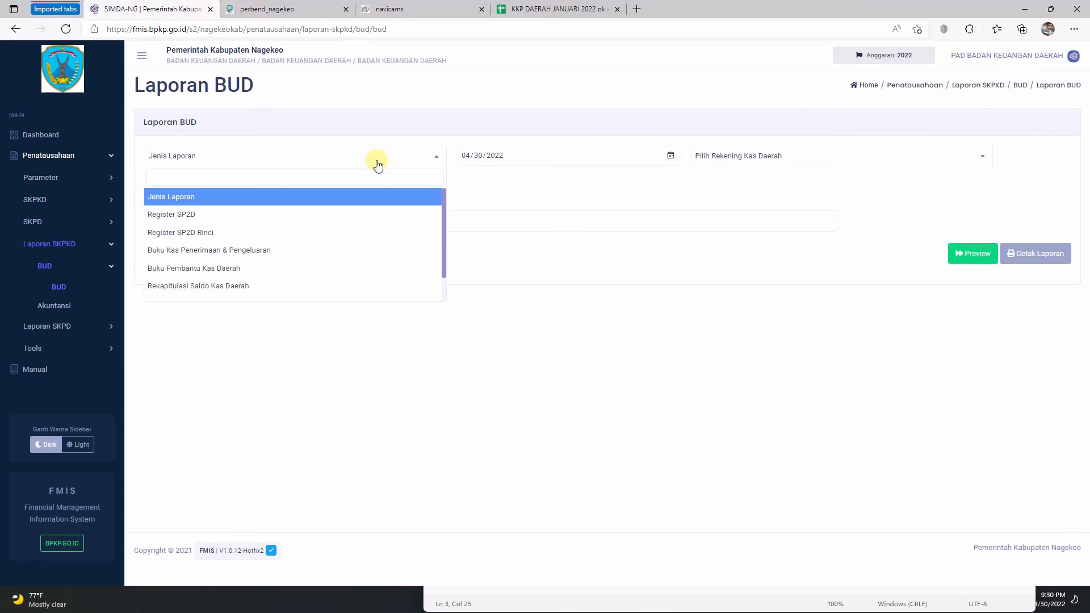
{"action": "left_click", "coordinate": [235, 268]}
{"action": "left_click", "coordinate": [810, 155]}
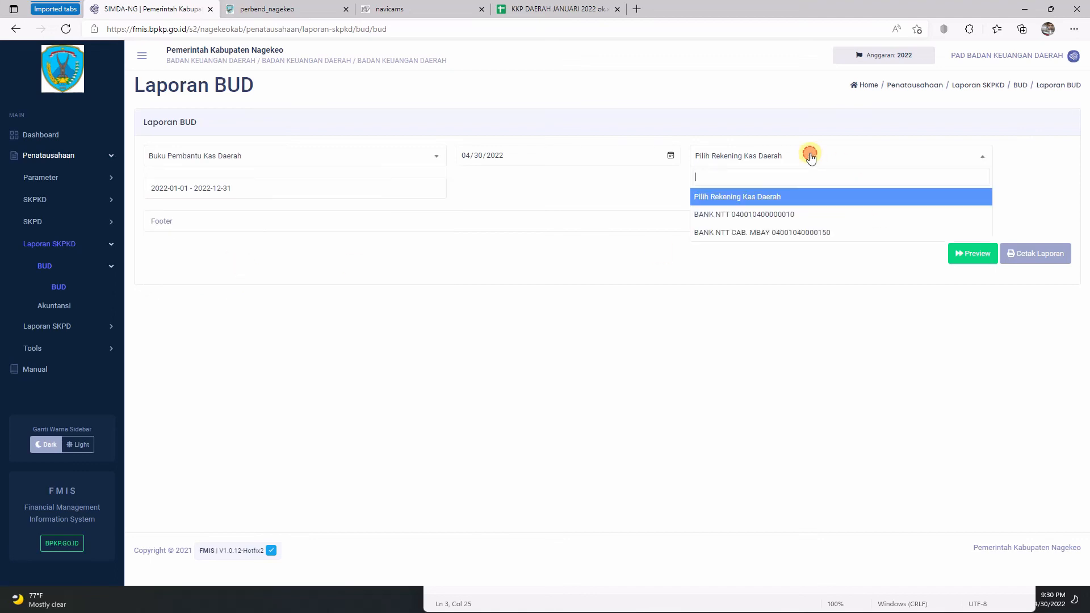
{"action": "left_click", "coordinate": [783, 216]}
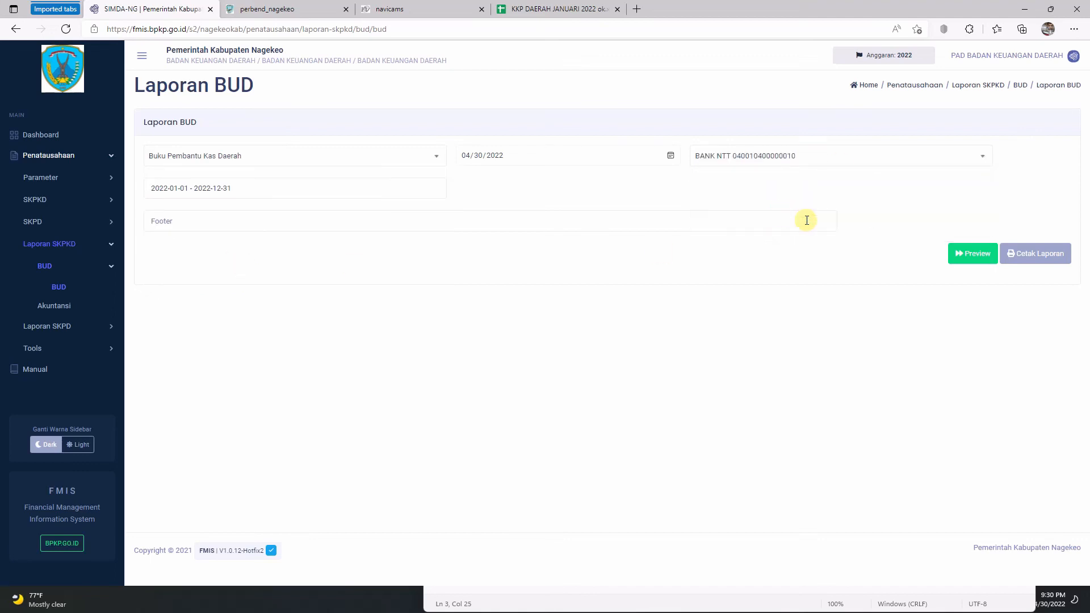
{"action": "left_click", "coordinate": [1029, 255]}
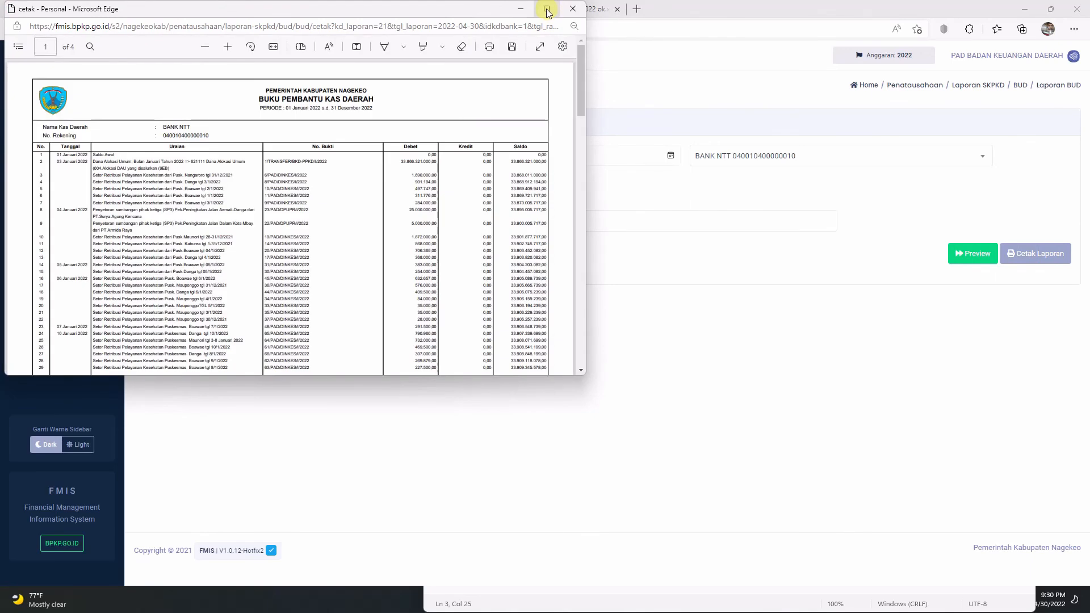
Step: Maximize the report printout and zoom in three levels
{"action": "left_click", "coordinate": [546, 10]}
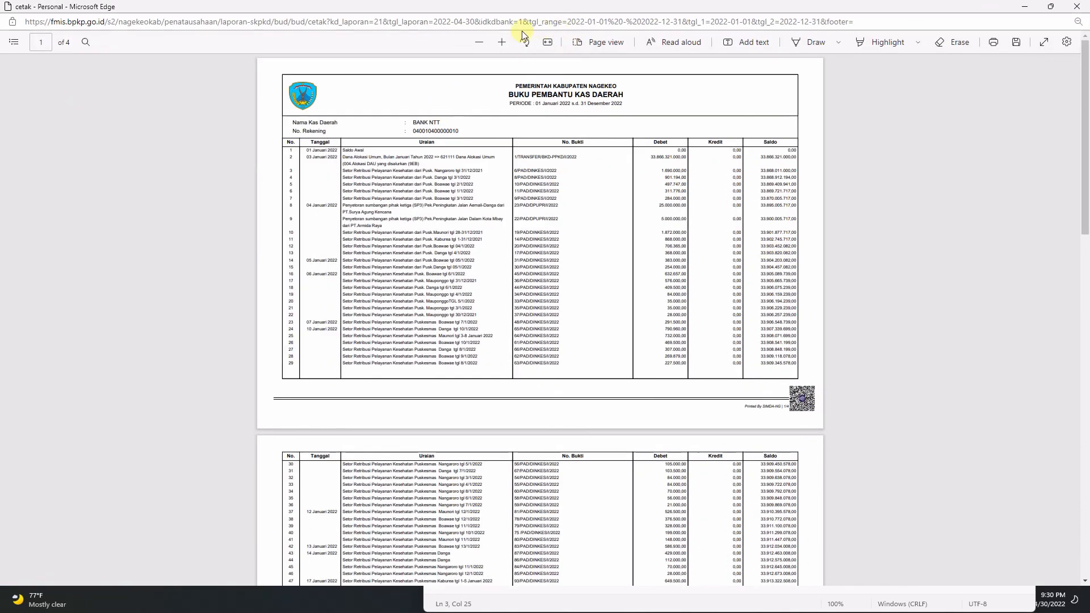
{"action": "left_click", "coordinate": [502, 43]}
{"action": "left_click", "coordinate": [502, 43]}
{"action": "left_click", "coordinate": [502, 43]}
{"action": "left_click", "coordinate": [502, 42]}
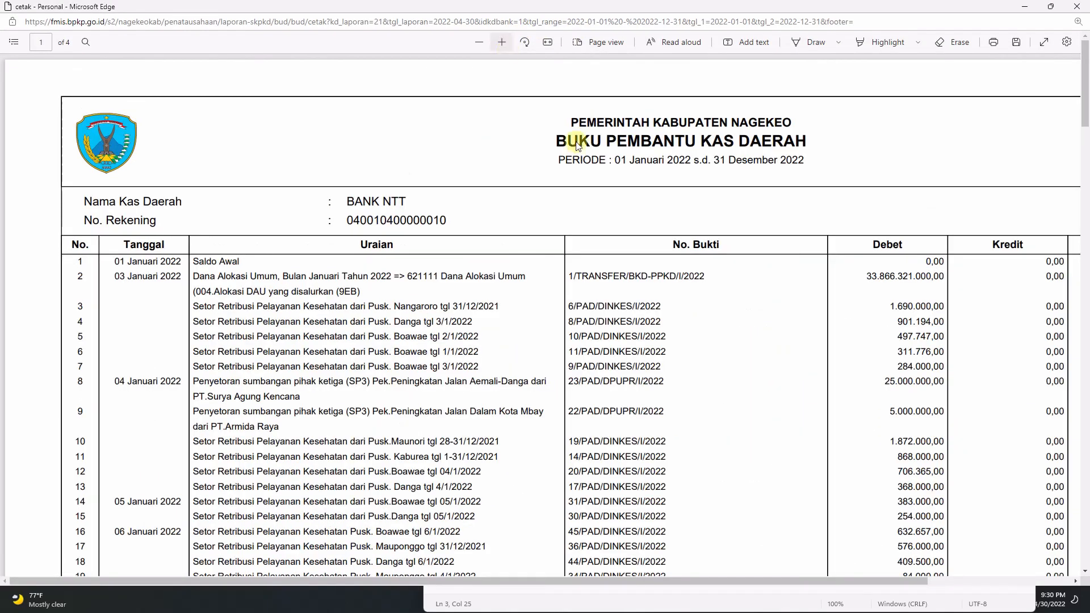
{"action": "left_click_drag", "start_coordinate": [693, 583], "coordinate": [753, 594]}
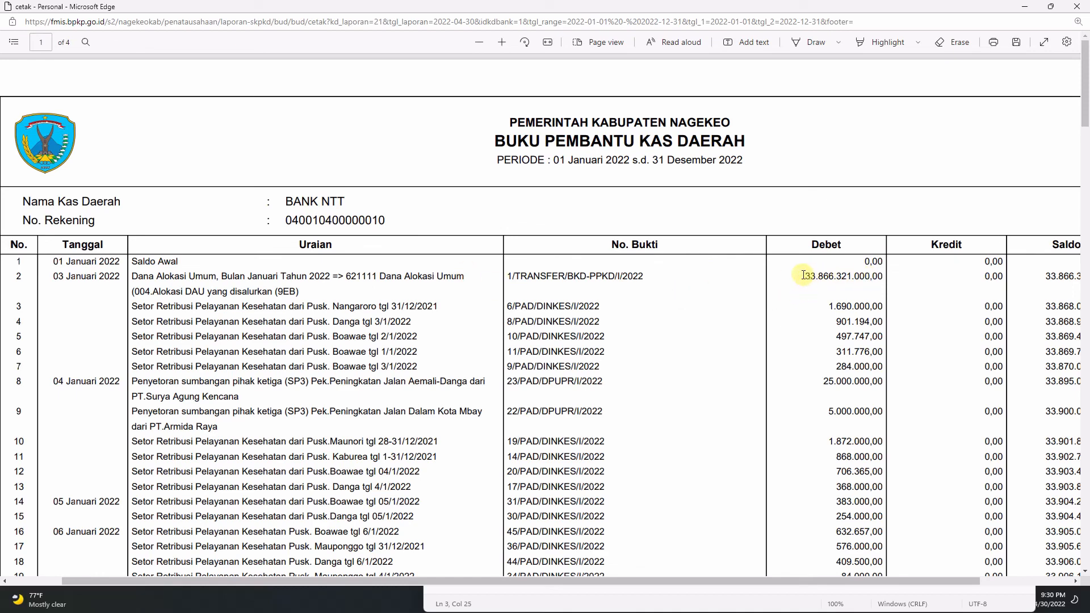
Step: Confirm the STS 1/TRANSFER/BKD-PPKD/I/2022 debit of 33.866.321.000,00, then close the printout
{"action": "left_click_drag", "start_coordinate": [803, 275], "coordinate": [904, 276]}
{"action": "left_click", "coordinate": [864, 276]}
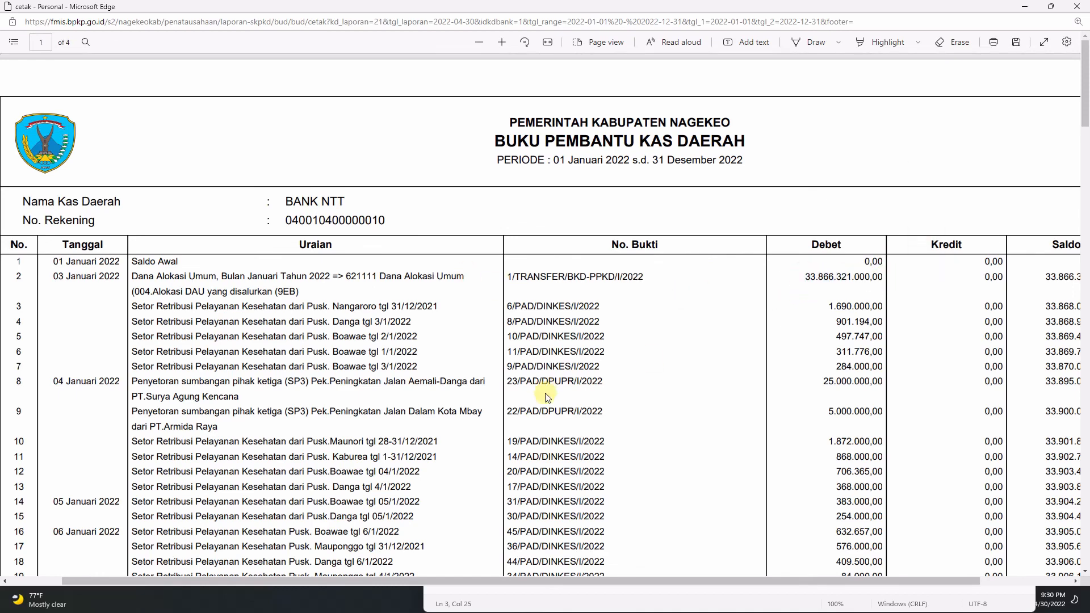
{"action": "scroll", "coordinate": [546, 397], "scroll_direction": "down", "scroll_amount": 15}
{"action": "scroll", "coordinate": [553, 402], "scroll_direction": "up", "scroll_amount": 12}
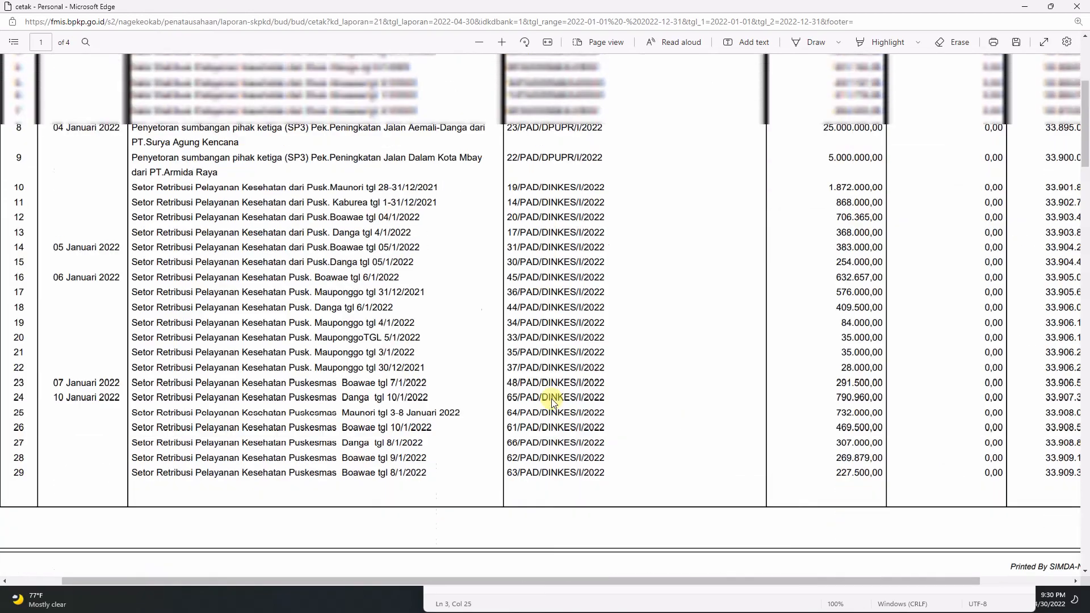
{"action": "scroll", "coordinate": [550, 398], "scroll_direction": "up", "scroll_amount": 5}
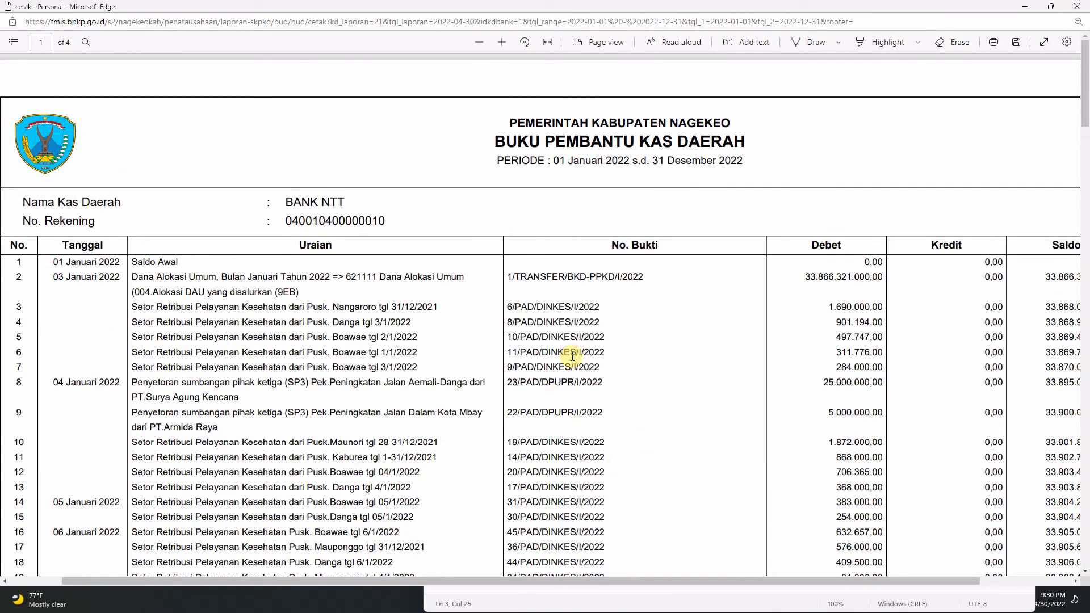
{"action": "left_click", "coordinate": [1075, 8]}
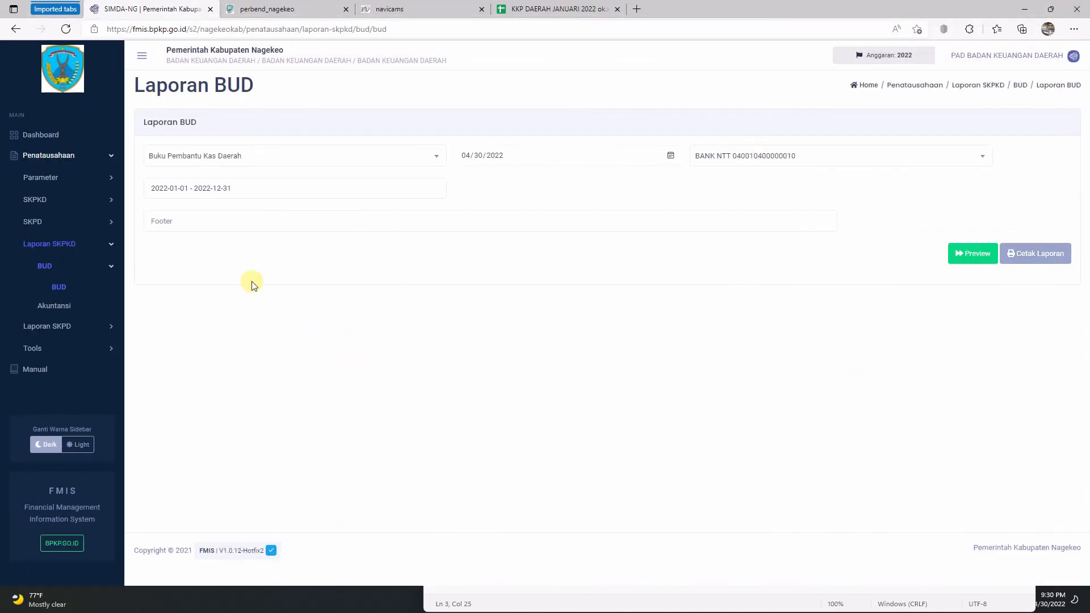